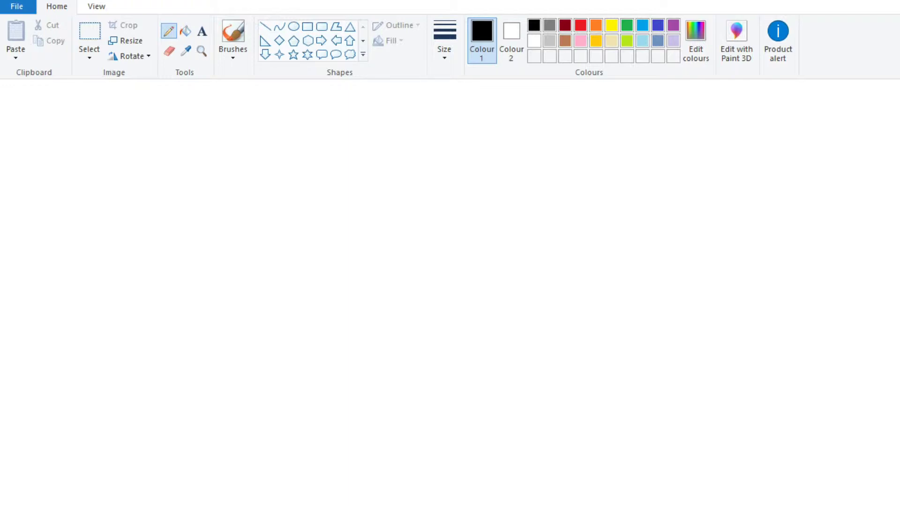
# Step: Paste the pixel-art sprites and reference painting onto the blank canvas and magnify the central sprite
pyautogui.hotkey('ctrl', 'v')
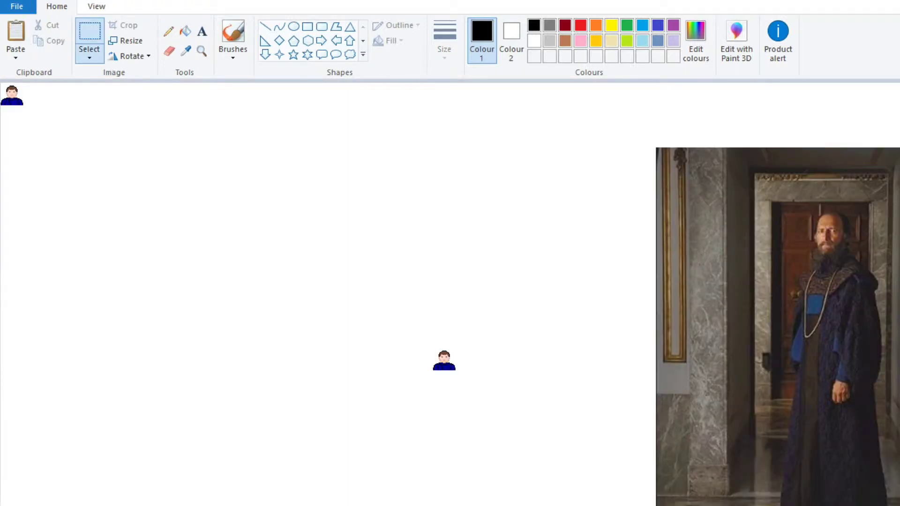
pyautogui.click(201, 51)
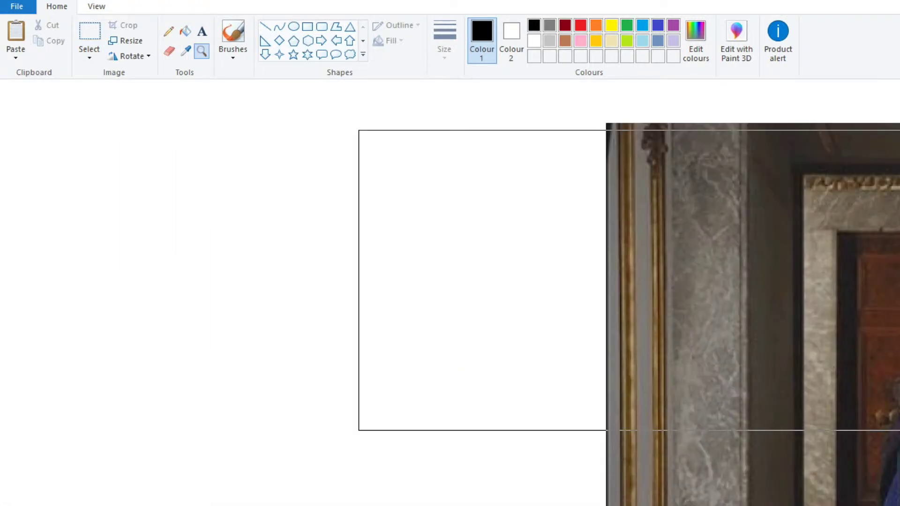
pyautogui.click(353, 419)
pyautogui.click(281, 332)
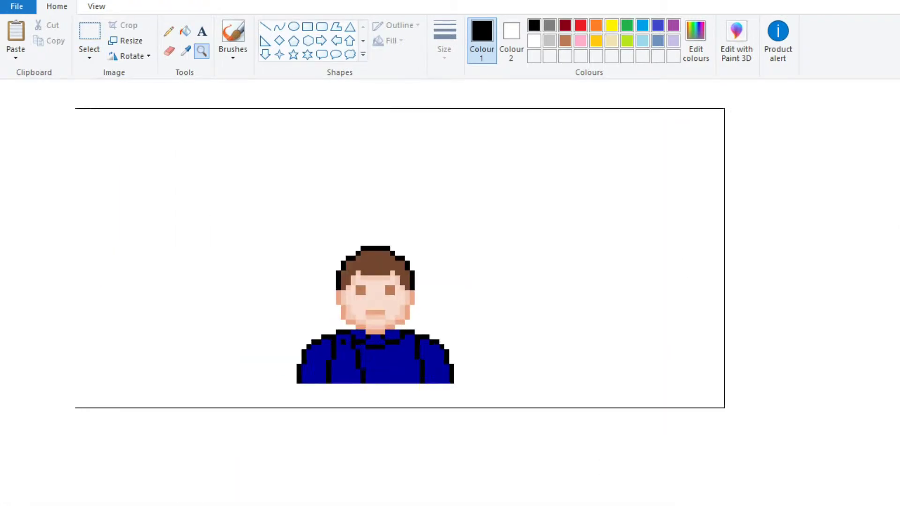
# Step: Raise the sprite's hairline by painting light skin tone over the fringe, then add a row of darker skin shade beneath the hair
pyautogui.click(169, 31)
pyautogui.click(186, 51)
pyautogui.click(389, 293)
pyautogui.moveTo(374, 266)
pyautogui.mouseDown()
pyautogui.moveTo(403, 260)
pyautogui.moveTo(385, 256)
pyautogui.mouseUp()
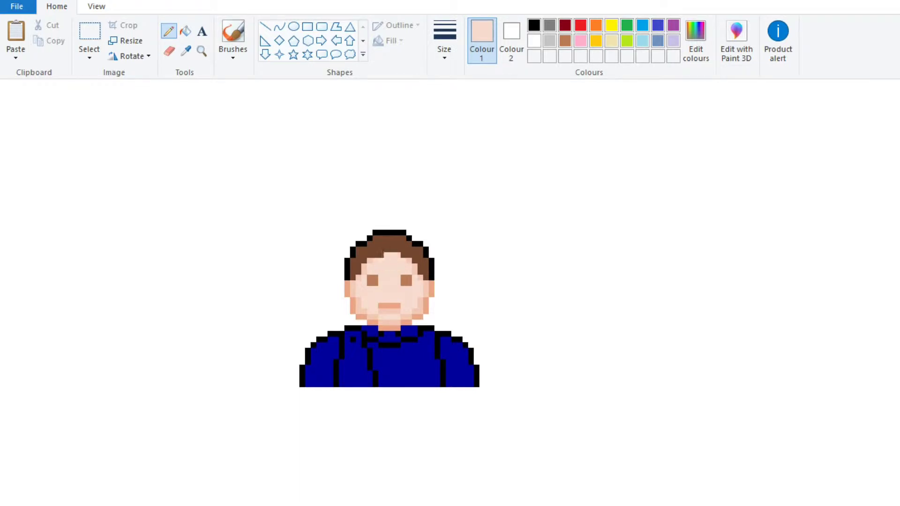
pyautogui.click(185, 50)
pyautogui.click(361, 300)
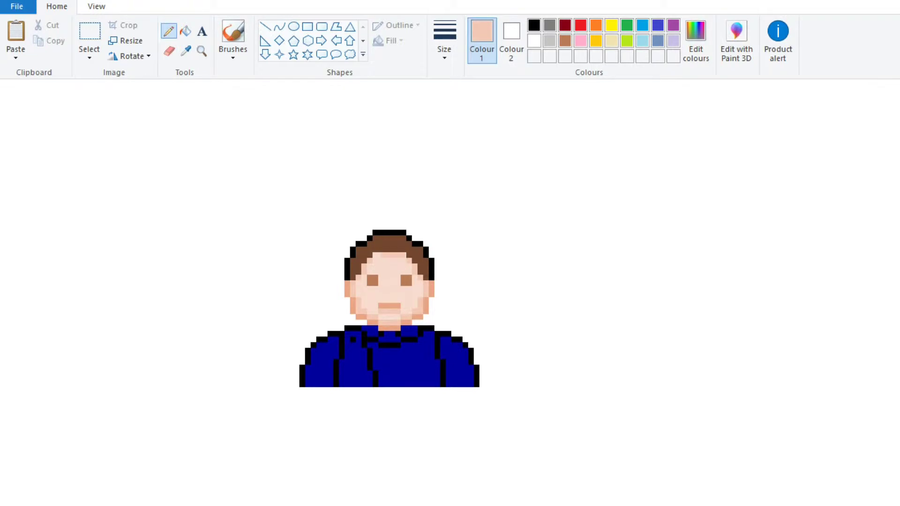
# Step: Fill every dark blue area of the central sprite's jumper with white, leaving its black outlines
pyautogui.click(202, 50)
pyautogui.rightClick(405, 293)
pyautogui.scroll(6, 405, 293)
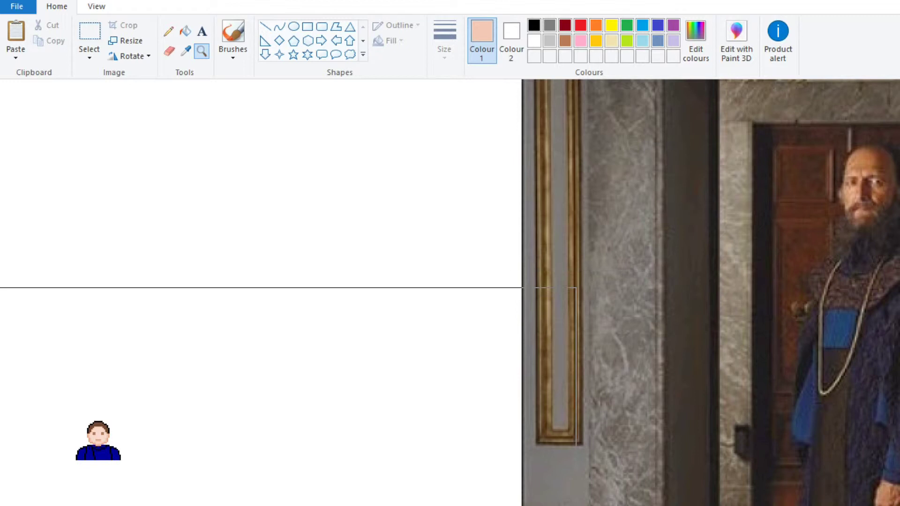
pyautogui.click(98, 440)
pyautogui.click(421, 262)
pyautogui.click(185, 31)
pyautogui.rightClick(345, 365)
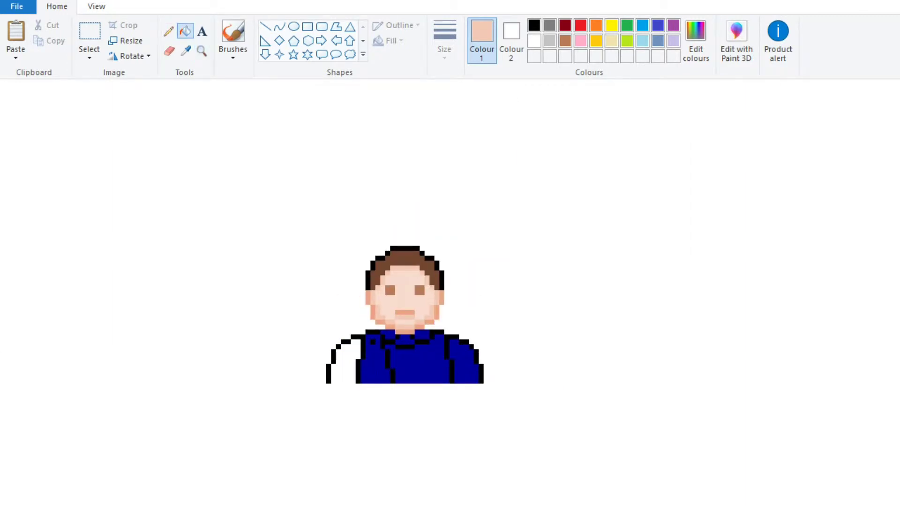
pyautogui.rightClick(375, 361)
pyautogui.rightClick(417, 365)
pyautogui.rightClick(387, 342)
pyautogui.rightClick(403, 341)
pyautogui.rightClick(421, 333)
pyautogui.rightClick(389, 334)
pyautogui.rightClick(463, 365)
# Step: Erase the collar and inner chest lines with white and extend the black shoulder outline up to the neck
pyautogui.click(168, 31)
pyautogui.click(534, 25)
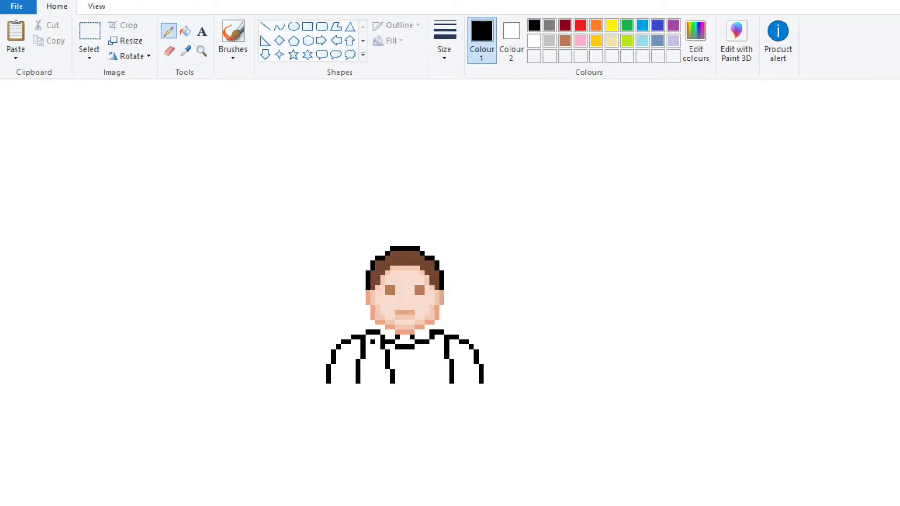
pyautogui.moveTo(383, 336); pyautogui.dragTo(392, 375)
pyautogui.moveTo(386, 342); pyautogui.dragTo(413, 347)
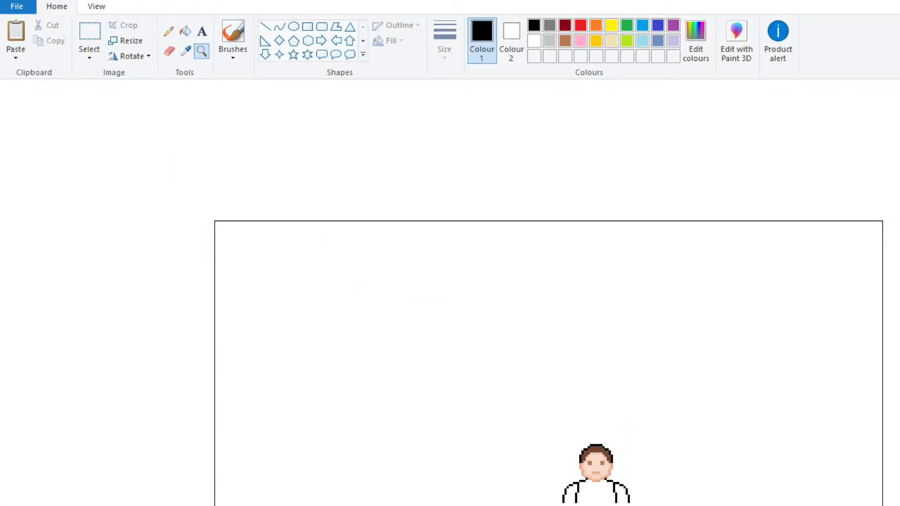
# Step: Outline a full beard and moustache around the jaw and mouth in the hair's brown
pyautogui.hotkey('ctrl', 'pageup')
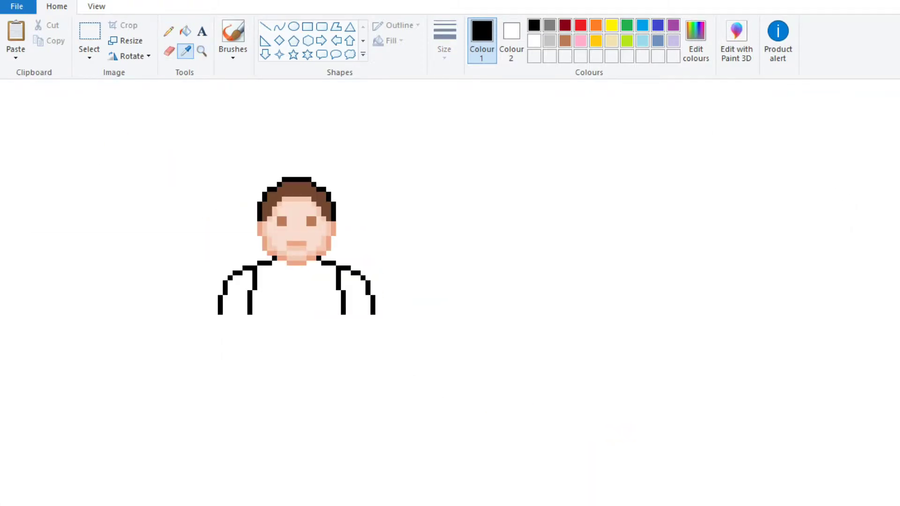
pyautogui.moveTo(287, 277); pyautogui.dragTo(306, 278)
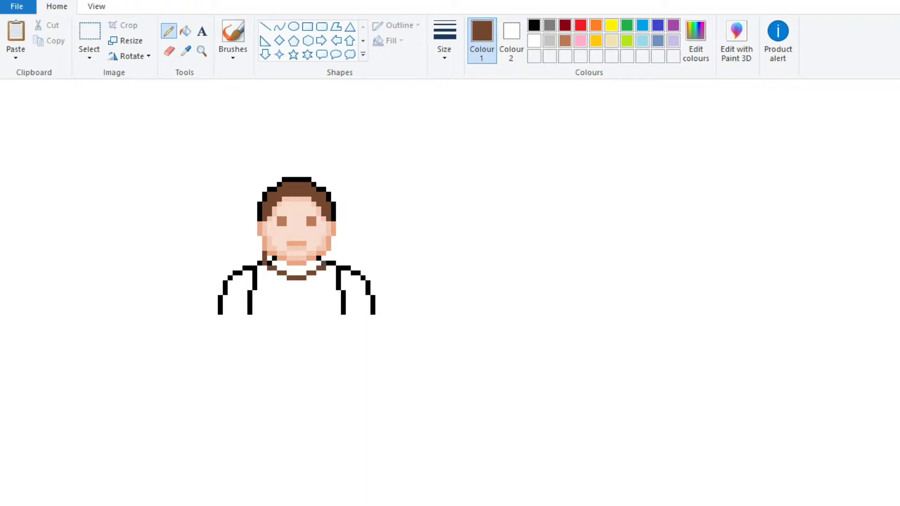
pyautogui.click(201, 51)
pyautogui.click(297, 244)
pyautogui.click(169, 31)
pyautogui.moveTo(347, 278)
pyautogui.mouseDown()
pyautogui.moveTo(364, 277)
pyautogui.moveTo(340, 288)
pyautogui.mouseUp()
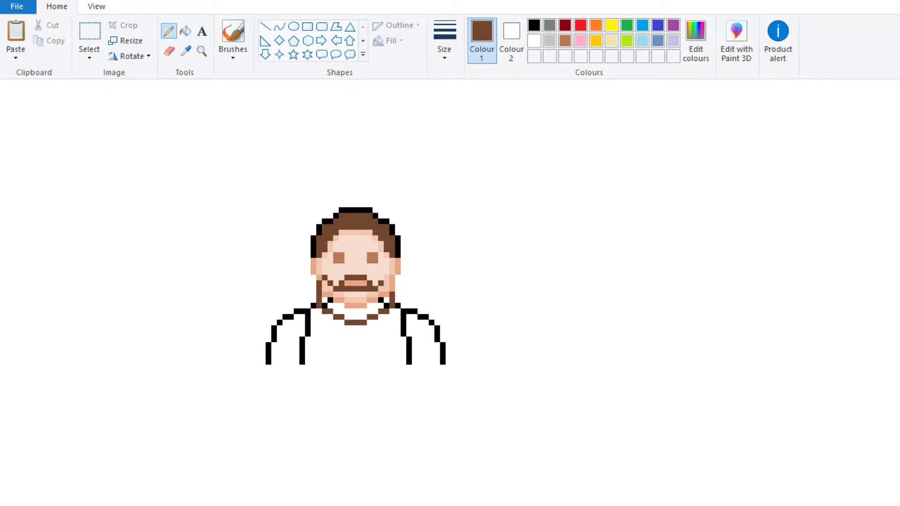
# Step: Fill the inside of the beard outline with the same brown, leaving the mouth uncovered
pyautogui.click(185, 31)
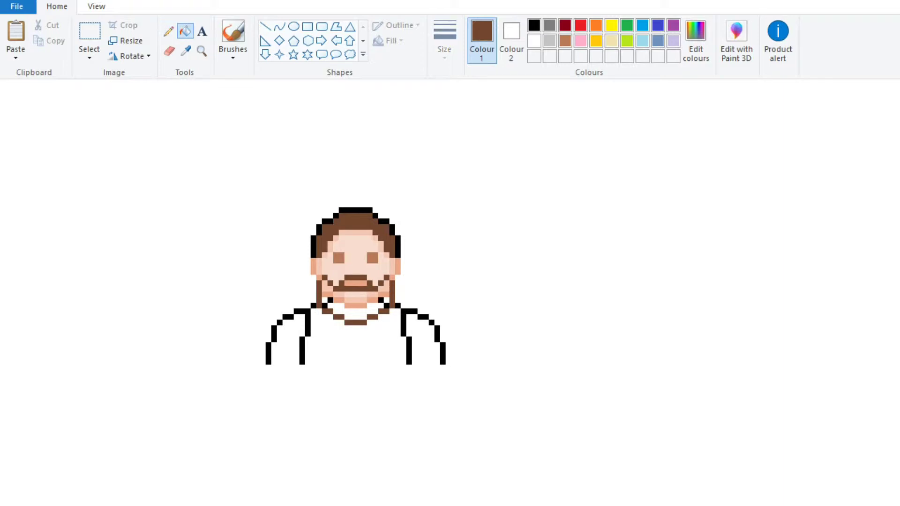
pyautogui.click(356, 313)
pyautogui.click(361, 304)
pyautogui.click(354, 299)
pyautogui.click(361, 294)
pyautogui.click(338, 294)
pyautogui.click(327, 294)
pyautogui.click(327, 286)
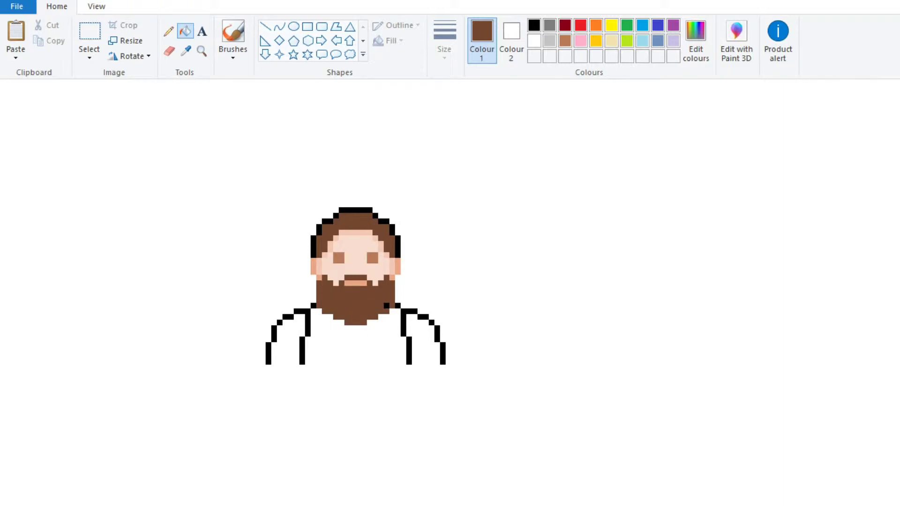
# Step: Mix a darker shade of the beard's brown and shade the beard's left and lower edges with it
pyautogui.click(169, 31)
pyautogui.click(696, 42)
pyautogui.moveTo(822, 331); pyautogui.dragTo(822, 358)
pyautogui.click(539, 448)
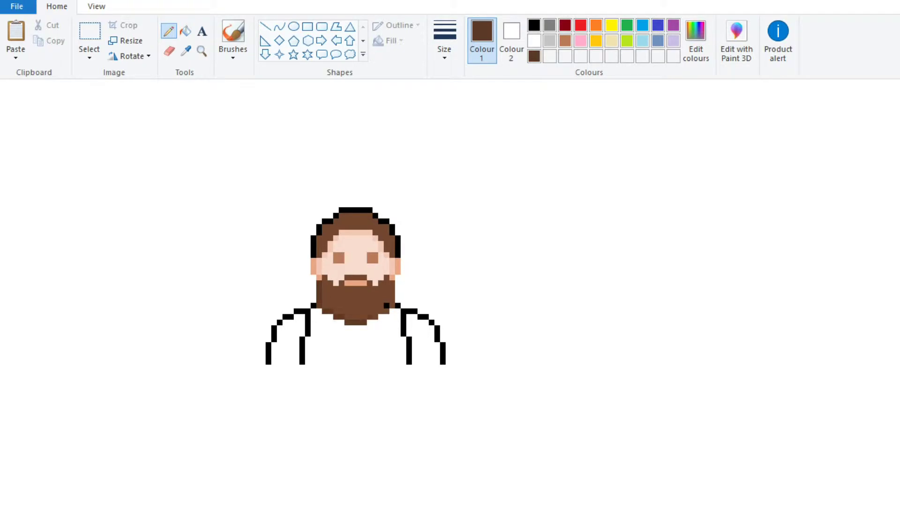
# Step: Shade the beard's right edge in dark brown and paint over the stray black pixel inside it with beard brown
pyautogui.click(186, 50)
pyautogui.click(356, 347)
pyautogui.click(186, 50)
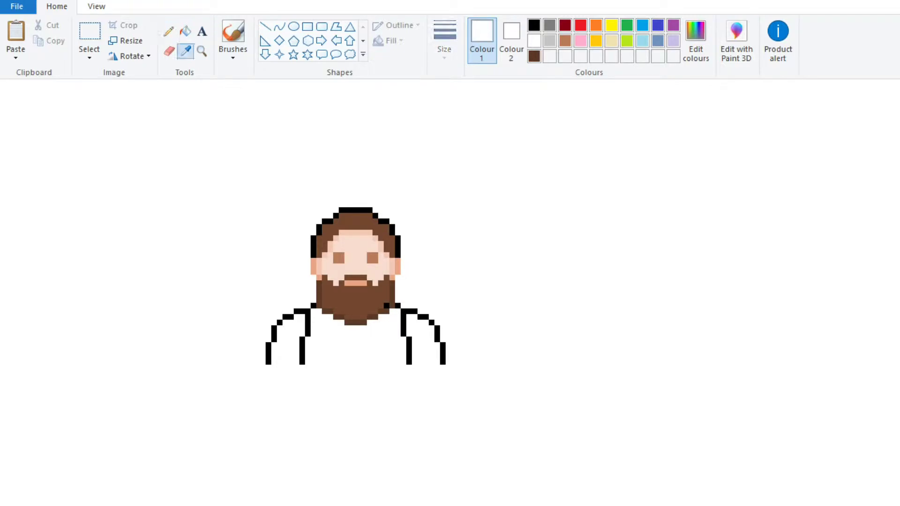
pyautogui.click(392, 293)
pyautogui.click(186, 50)
pyautogui.click(356, 299)
# Step: Sample the dark robe colour from the painting and lighten it to a muted purple with red 92, green 65 and blue 101
pyautogui.click(201, 50)
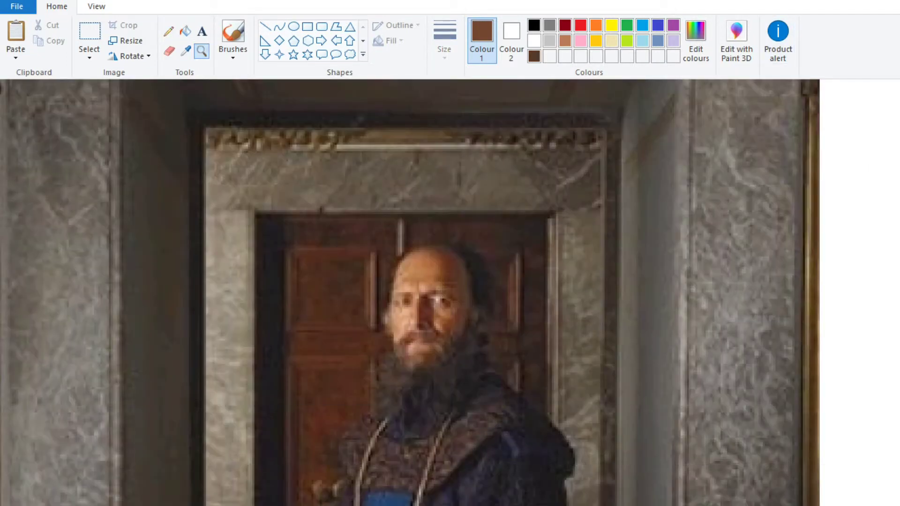
pyautogui.click(185, 51)
pyautogui.click(469, 445)
pyautogui.click(695, 41)
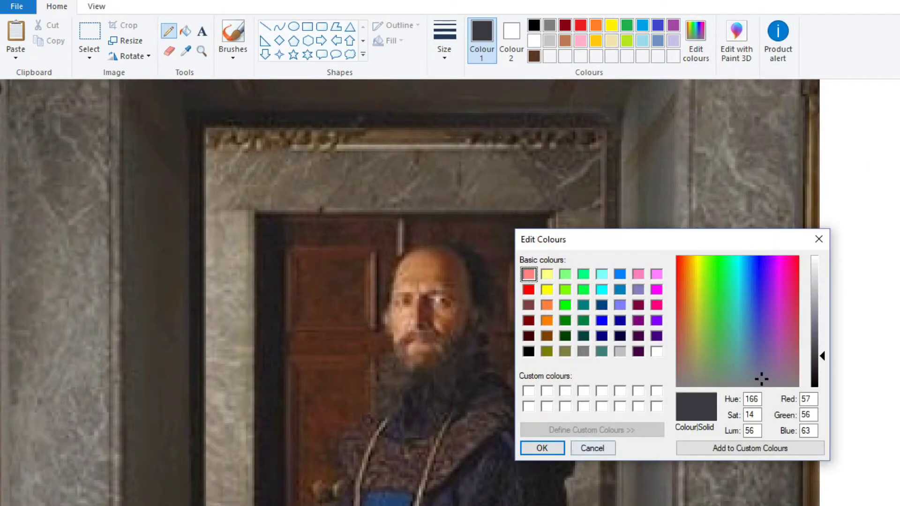
pyautogui.click(593, 449)
pyautogui.click(186, 50)
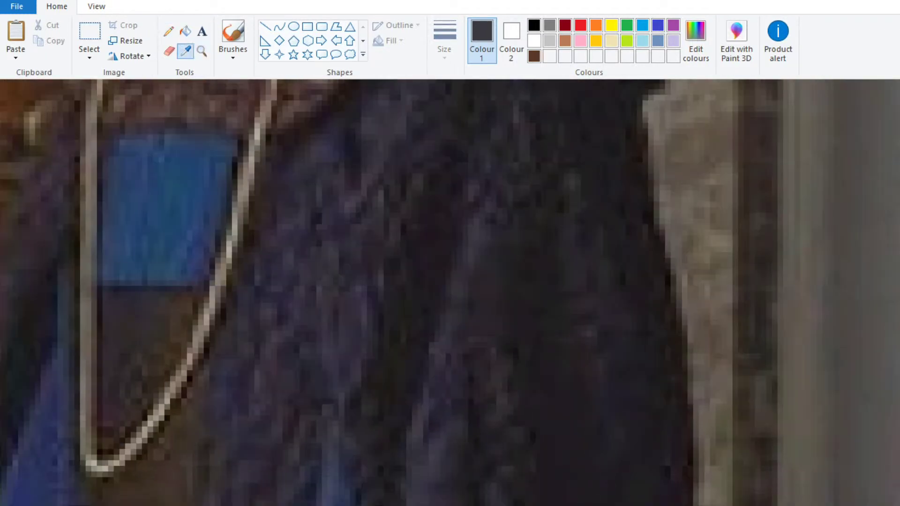
pyautogui.click(695, 42)
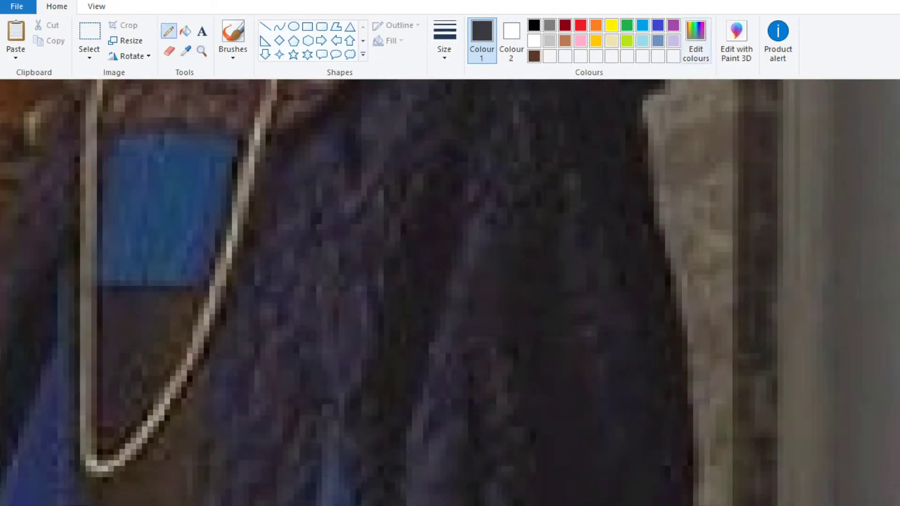
pyautogui.click(592, 448)
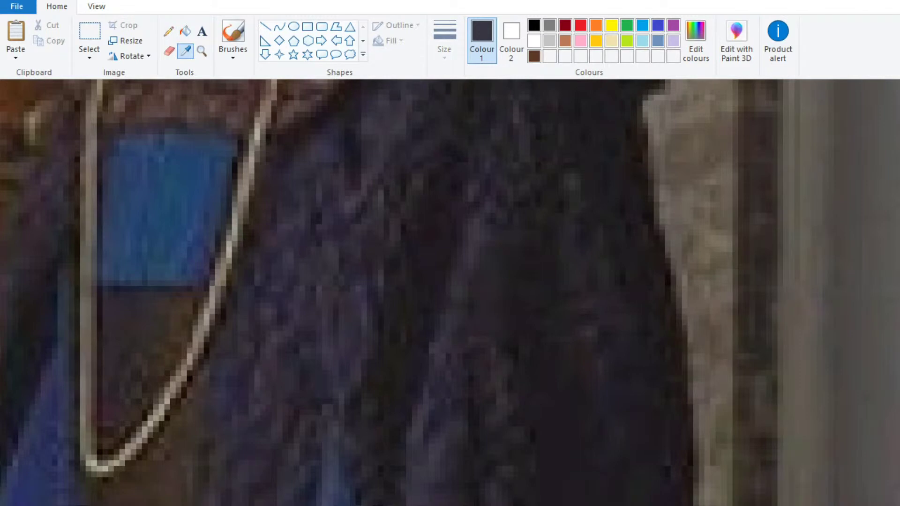
pyautogui.click(695, 41)
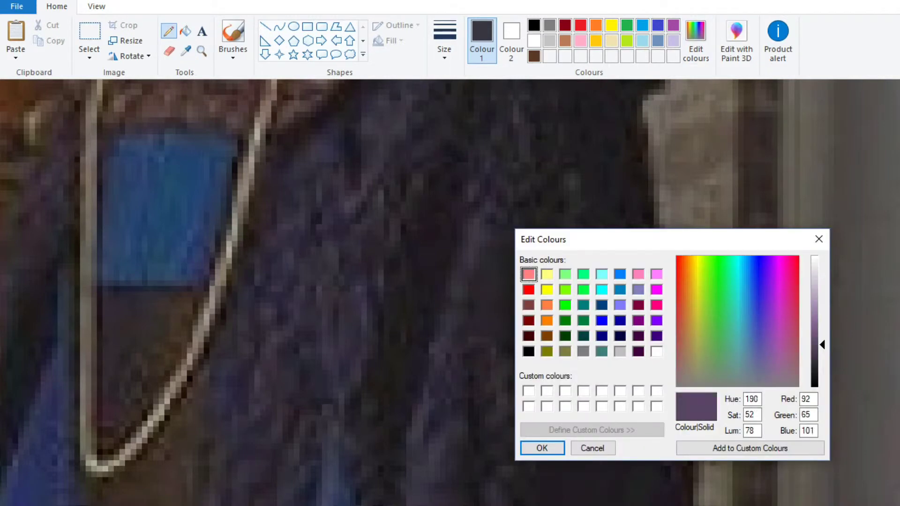
pyautogui.press('Return')
# Step: Draw a purple collar band following the underside of the sprite's beard from shoulder to shoulder
pyautogui.click(201, 50)
pyautogui.keyDown('ctrl'); pyautogui.scroll(-3, 450, 291); pyautogui.keyUp('ctrl')
pyautogui.keyDown('ctrl'); pyautogui.scroll(-3, 469, 260); pyautogui.keyUp('ctrl')
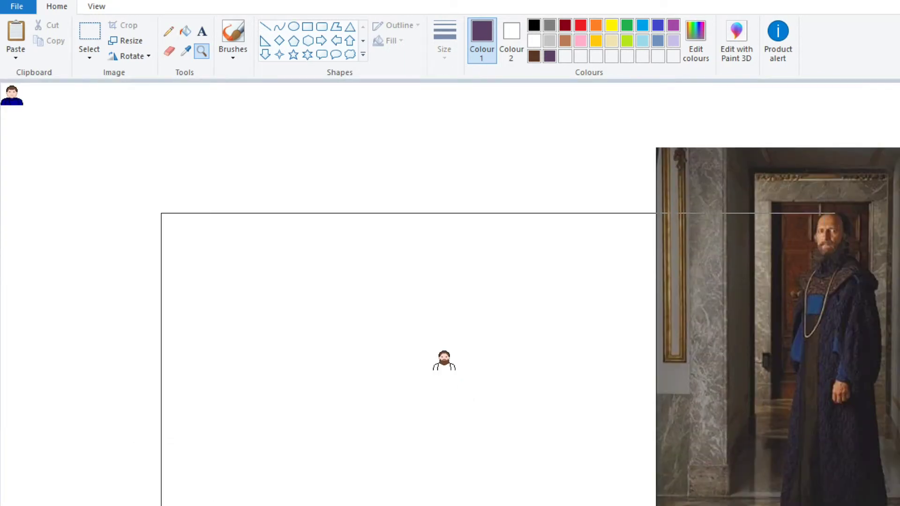
pyautogui.click(468, 347)
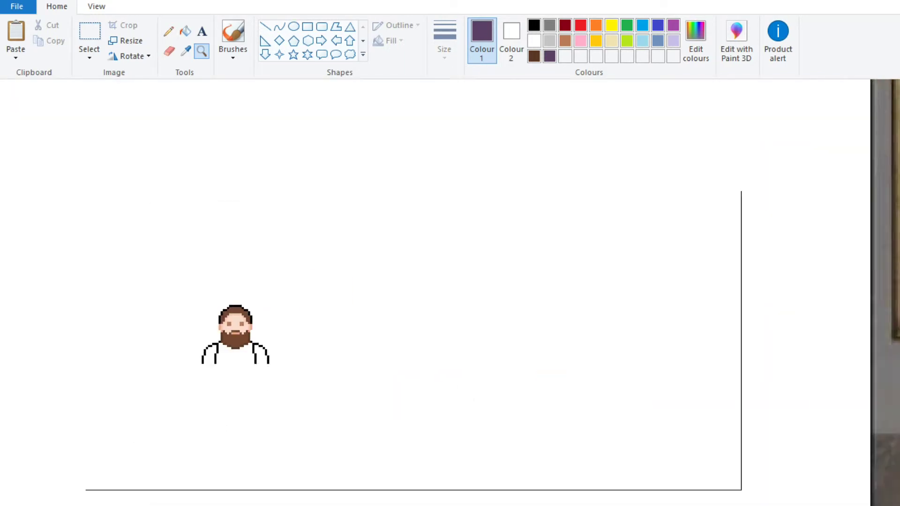
pyautogui.click(236, 331)
pyautogui.click(169, 31)
pyautogui.click(453, 246)
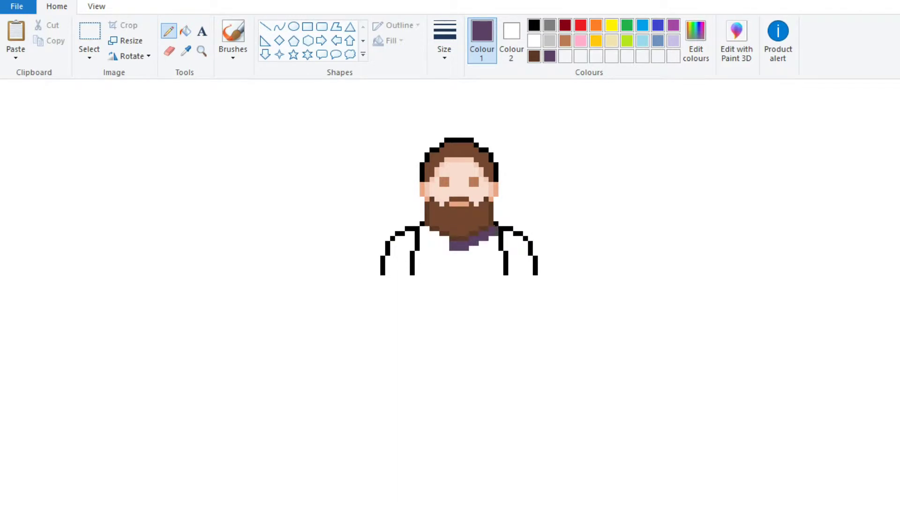
pyautogui.moveTo(447, 238); pyautogui.dragTo(436, 238)
# Step: Paint small purple blocks in both lower corners of the sprite's chest, against the inner arm lines
pyautogui.click(202, 51)
pyautogui.rightClick(296, 279)
pyautogui.rightClick(295, 280)
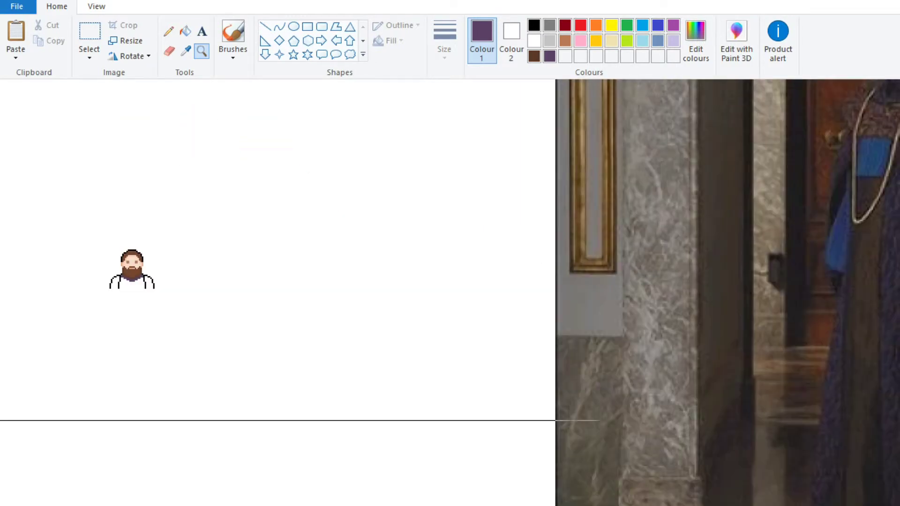
pyautogui.hotkey('ctrl', 'pageup')
pyautogui.hotkey('ctrl', 'pageup')
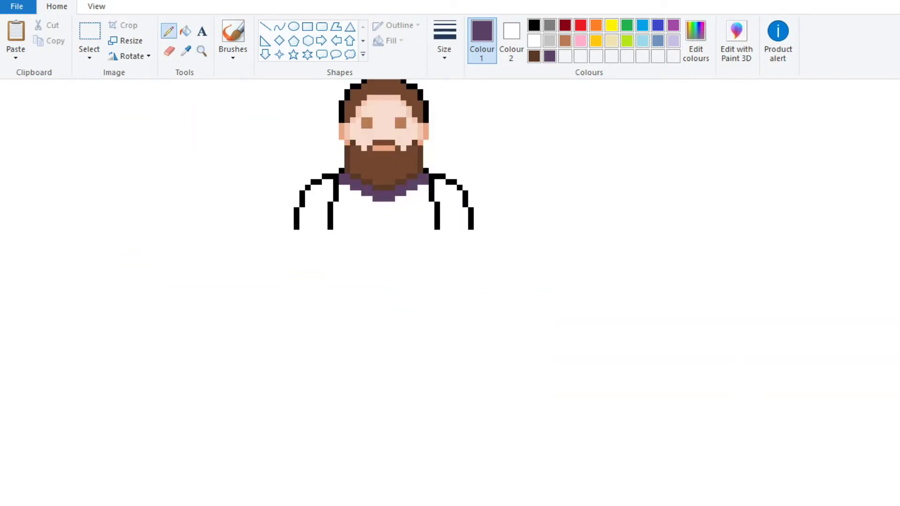
pyautogui.moveTo(336, 221); pyautogui.dragTo(347, 227)
pyautogui.click(431, 227)
# Step: Sample the blue chest panel from the painting and paint a blue block between the sprite's two lower purple blocks
pyautogui.click(202, 51)
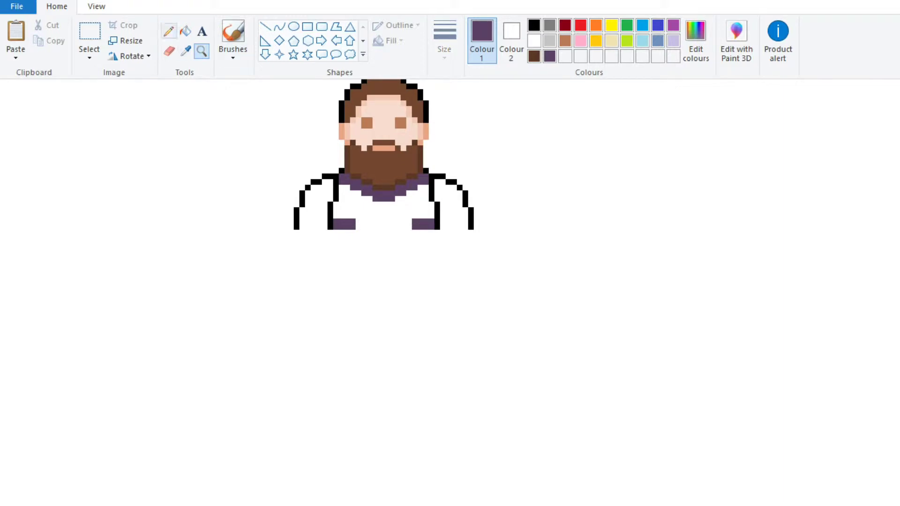
pyautogui.rightClick(328, 234)
pyautogui.rightClick(328, 234)
pyautogui.click(185, 50)
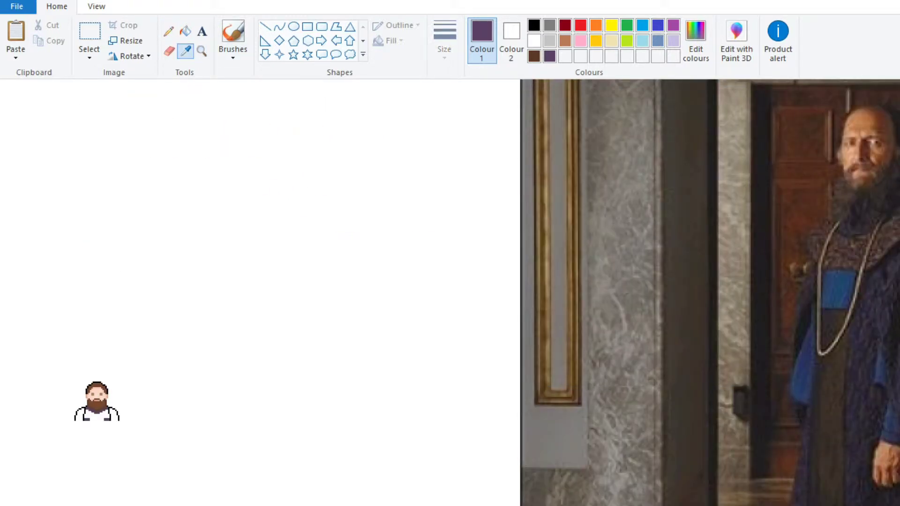
pyautogui.click(695, 42)
pyautogui.click(542, 447)
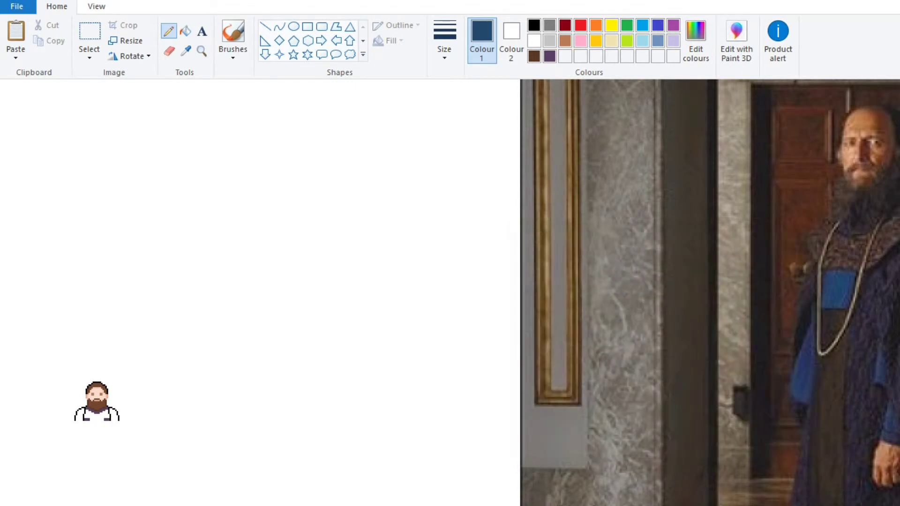
pyautogui.click(201, 51)
pyautogui.click(96, 401)
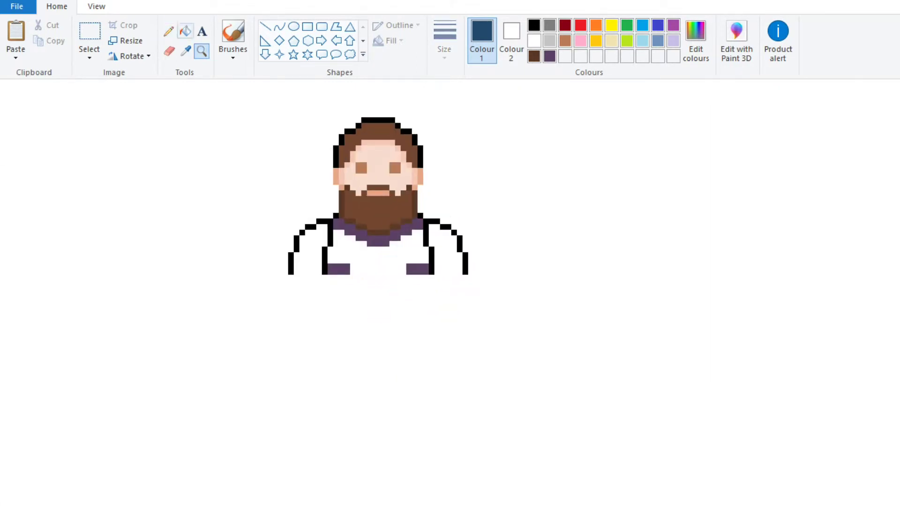
pyautogui.click(169, 31)
pyautogui.moveTo(353, 266)
pyautogui.mouseDown()
pyautogui.moveTo(404, 272)
pyautogui.moveTo(357, 266)
pyautogui.mouseUp()
# Step: Mix a lighter shade of the blue and refill the sprite's chest panel with it
pyautogui.click(695, 43)
pyautogui.moveTo(822, 351); pyautogui.dragTo(822, 337)
pyautogui.click(542, 447)
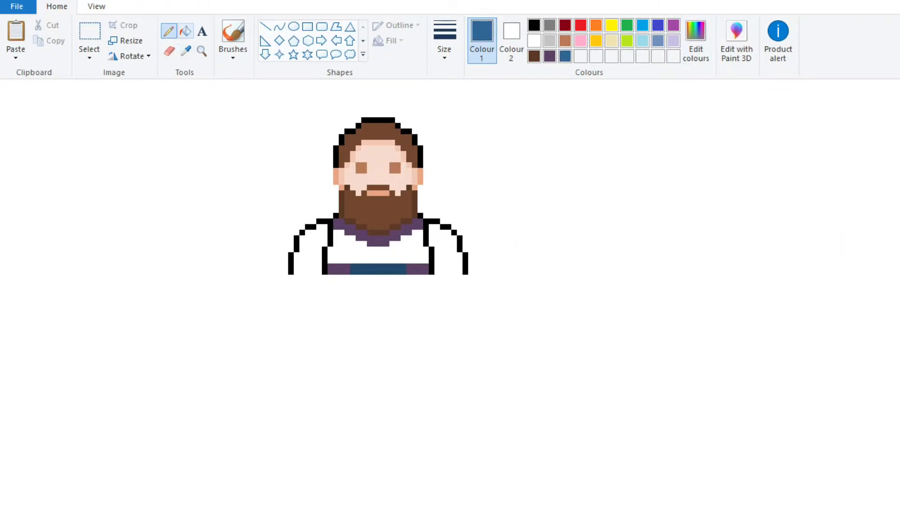
pyautogui.click(186, 31)
pyautogui.click(378, 269)
# Step: Fill the sprite's white chest area with a lightened shade of a greyish brown sampled from the painting
pyautogui.click(202, 51)
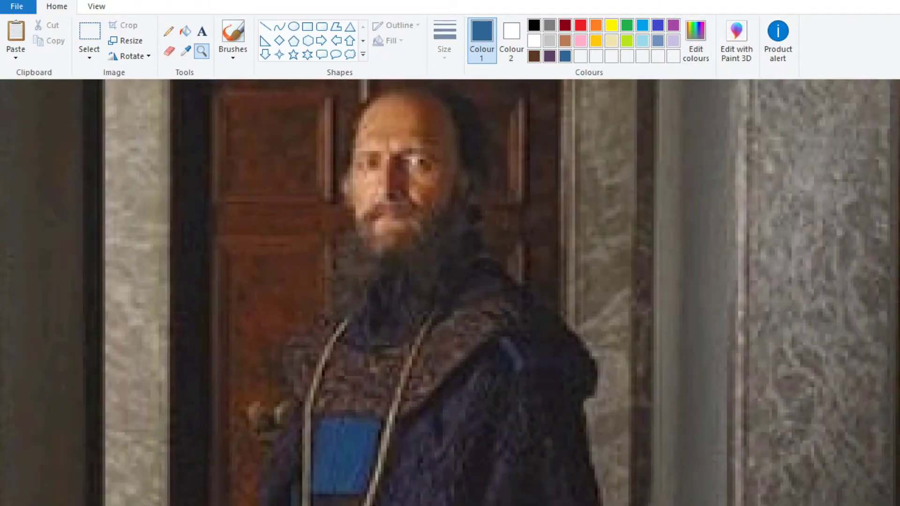
pyautogui.click(185, 51)
pyautogui.click(412, 197)
pyautogui.click(695, 42)
pyautogui.moveTo(822, 347); pyautogui.dragTo(822, 340)
pyautogui.click(542, 447)
pyautogui.click(201, 51)
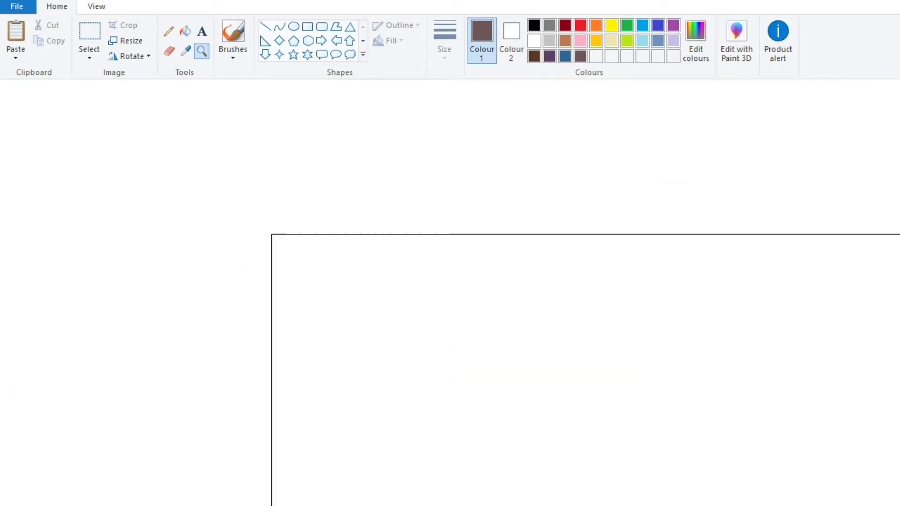
pyautogui.click(186, 31)
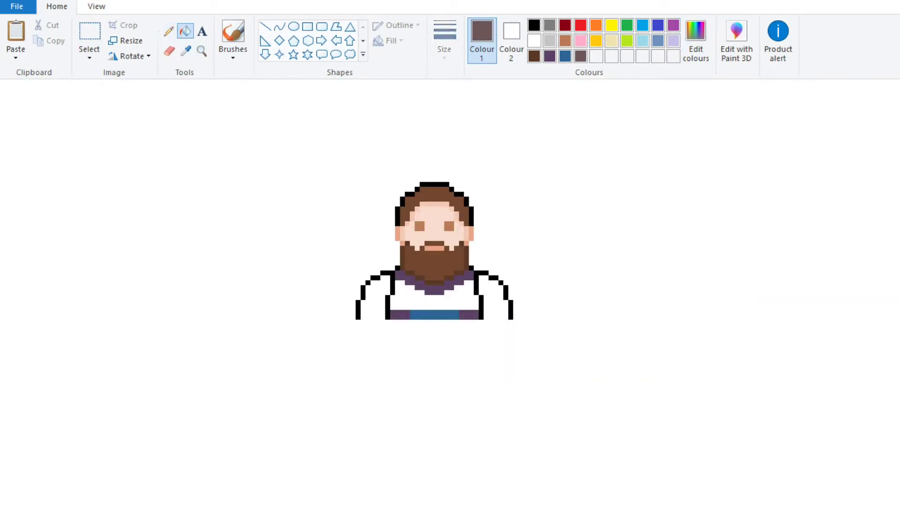
pyautogui.click(434, 300)
# Step: Sample the collar purple and extend both lower purple chest blocks upward by one pixel row
pyautogui.click(168, 31)
pyautogui.click(186, 50)
pyautogui.click(434, 288)
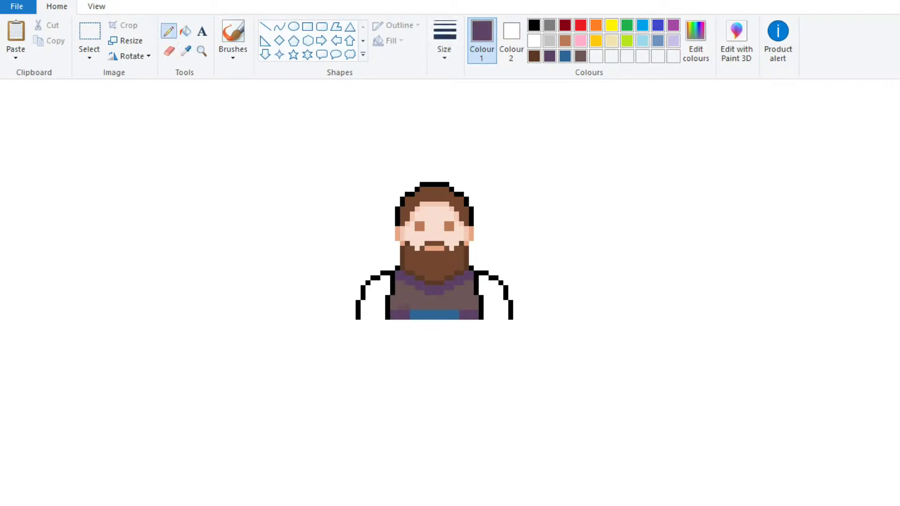
# Step: Draw a greyish brown stepped border across both upper arms and fill the shoulders above it with the same brown
pyautogui.click(185, 51)
pyautogui.click(434, 300)
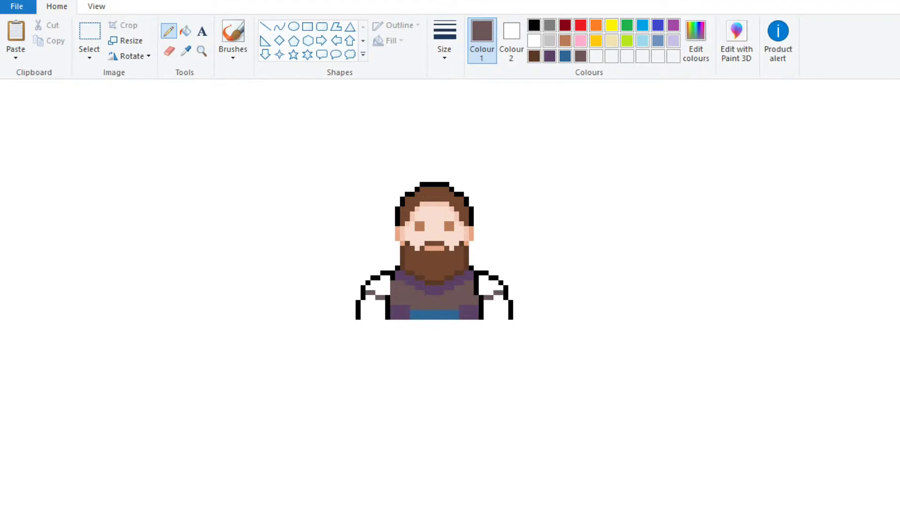
pyautogui.click(186, 31)
pyautogui.click(489, 284)
pyautogui.click(378, 288)
# Step: Sample the collar purple, close off the open bottoms of both arms and fill the lower sleeves with it
pyautogui.click(185, 51)
pyautogui.click(434, 288)
pyautogui.click(610, 374)
pyautogui.hotkey('ctrl', 'z')
pyautogui.click(169, 31)
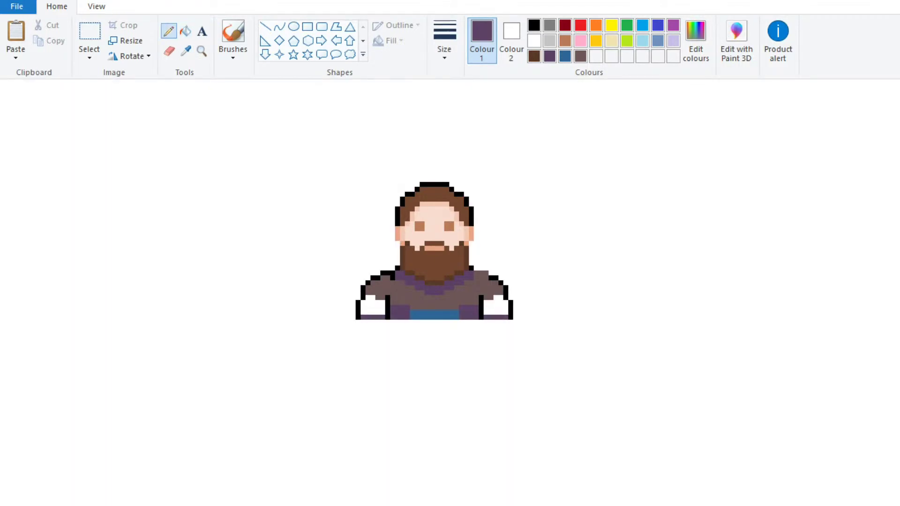
pyautogui.click(186, 31)
pyautogui.click(373, 305)
pyautogui.click(496, 307)
# Step: Sample a pale grey-beige from the painting and lighten it to RGB 202, 197, 189
pyautogui.scroll(-2, 450, 290)
pyautogui.scroll(4, 450, 290)
pyautogui.click(169, 31)
pyautogui.click(186, 51)
pyautogui.click(717, 262)
pyautogui.click(695, 41)
pyautogui.moveTo(822, 299); pyautogui.dragTo(822, 283)
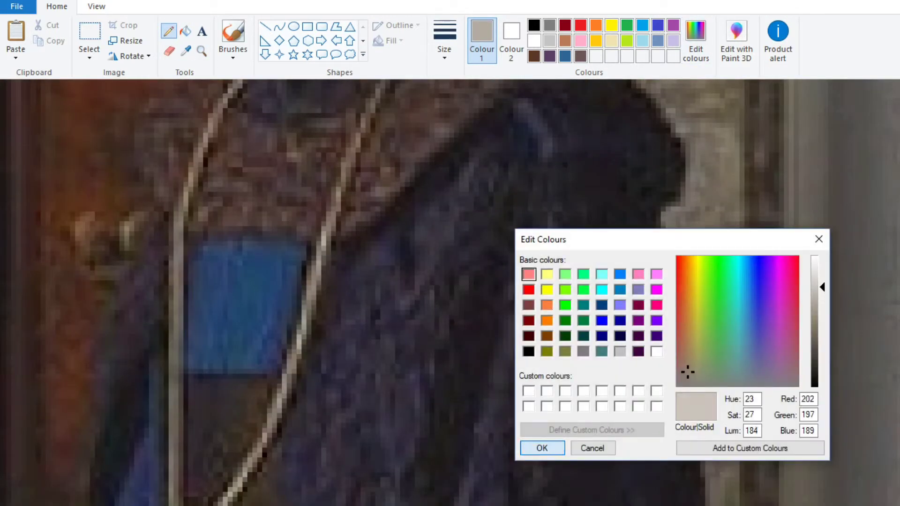
pyautogui.click(542, 448)
# Step: Draw two thick pale vertical cords from the collar to the sprite's bottom edge, one on each side of the blue panel
pyautogui.click(201, 50)
pyautogui.scroll(-3, 450, 291)
pyautogui.scroll(-2, 450, 290)
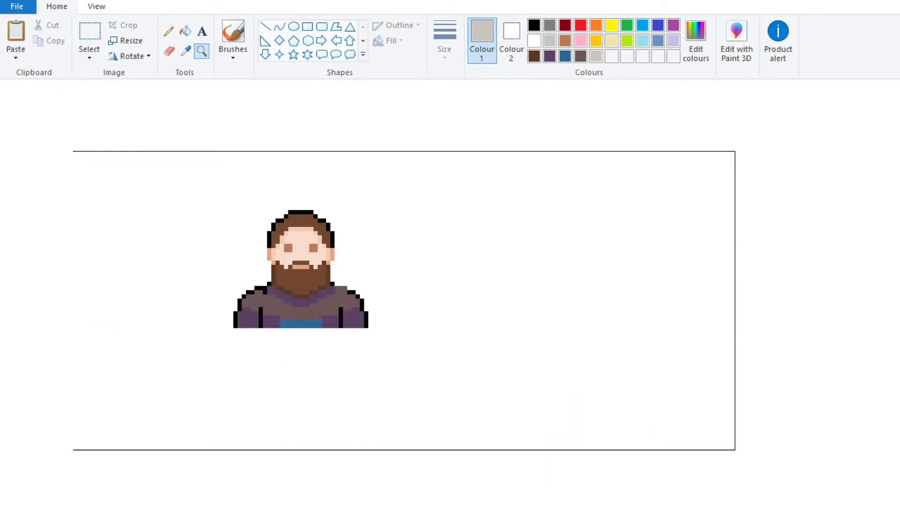
pyautogui.scroll(1, 450, 291)
pyautogui.click(169, 31)
pyautogui.click(266, 26)
pyautogui.click(444, 42)
pyautogui.click(478, 136)
pyautogui.moveTo(358, 264); pyautogui.dragTo(358, 308)
pyautogui.moveTo(409, 264); pyautogui.dragTo(409, 313)
# Step: Mix a darker shade of the shoulder brown, RGB 89, 70, 71, and try it as shading on the shoulder
pyautogui.click(168, 31)
pyautogui.click(186, 50)
pyautogui.click(328, 276)
pyautogui.click(696, 41)
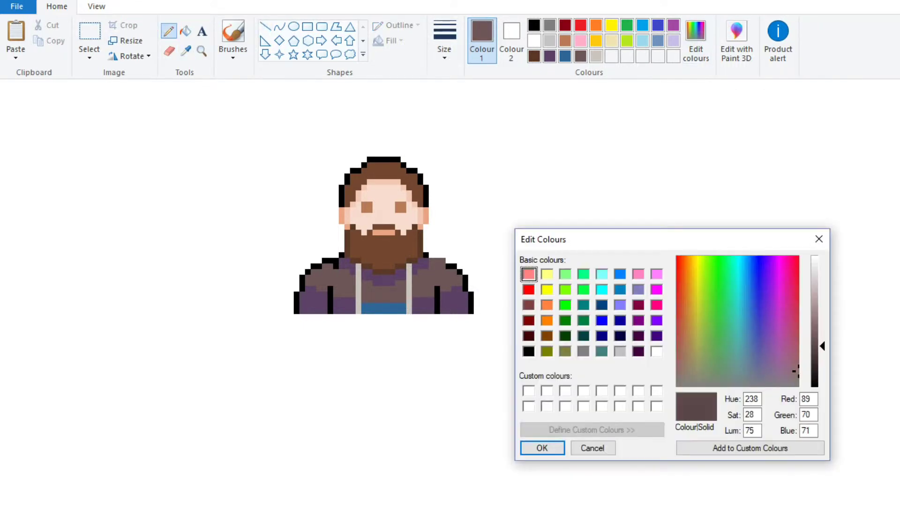
pyautogui.press('Return')
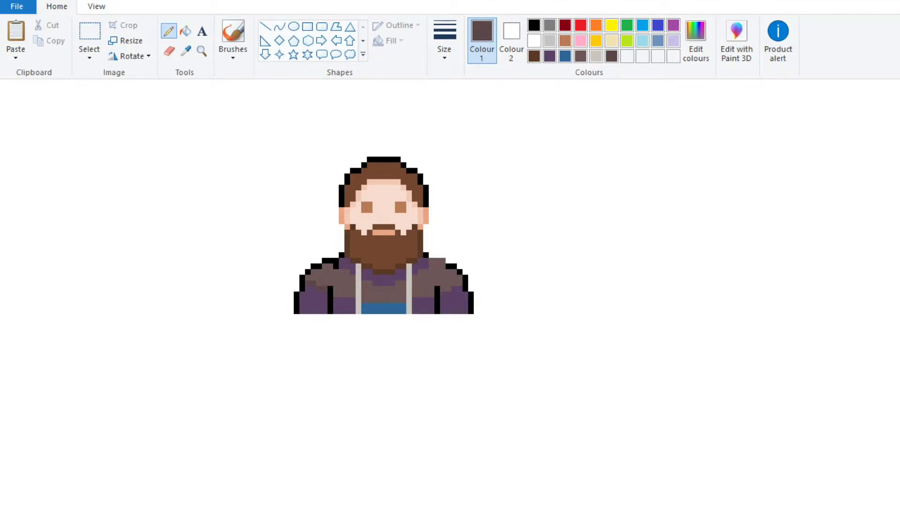
pyautogui.click(186, 30)
pyautogui.click(169, 31)
# Step: Shade the edges of the brown shoulder mantle with a slightly darker brown and restore the missing black outline on one shoulder
pyautogui.click(186, 51)
pyautogui.click(328, 277)
pyautogui.click(695, 41)
pyautogui.press('Return')
pyautogui.click(185, 50)
pyautogui.click(436, 261)
pyautogui.scroll(3, 383, 309)
# Step: Sample the sleeve purple and darken it to RGB 56, 40, 62
pyautogui.click(185, 50)
pyautogui.click(312, 447)
pyautogui.click(695, 41)
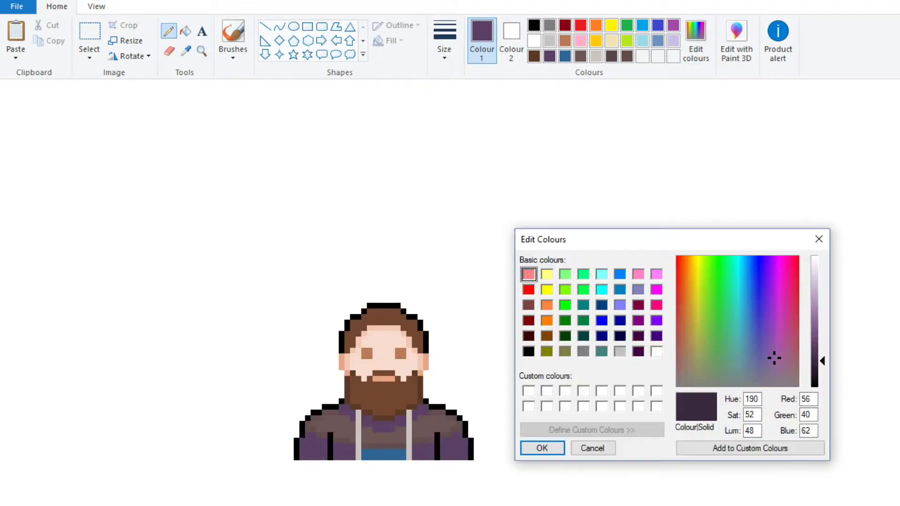
pyautogui.press('Return')
# Step: Refill the black outlines of the shoulders, outer sleeves and inner arm lines with the dark purple
pyautogui.click(186, 31)
pyautogui.click(330, 407)
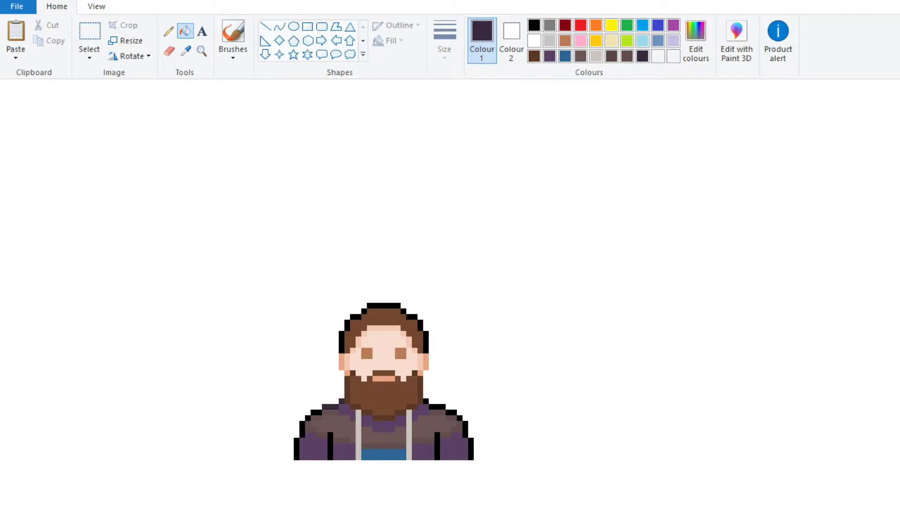
pyautogui.click(302, 429)
pyautogui.click(297, 449)
pyautogui.click(330, 446)
pyautogui.click(436, 446)
pyautogui.click(470, 448)
pyautogui.click(466, 429)
pyautogui.click(436, 406)
pyautogui.click(425, 401)
# Step: Select the whole sprite and move it to the canvas's upper-left corner
pyautogui.click(89, 32)
pyautogui.moveTo(233, 237)
pyautogui.mouseDown()
pyautogui.moveTo(400, 420)
pyautogui.moveTo(483, 468)
pyautogui.mouseUp()
pyautogui.press('Delete')
# Step: Shrink the canvas around the sprite from its lower-right corner
pyautogui.click(202, 50)
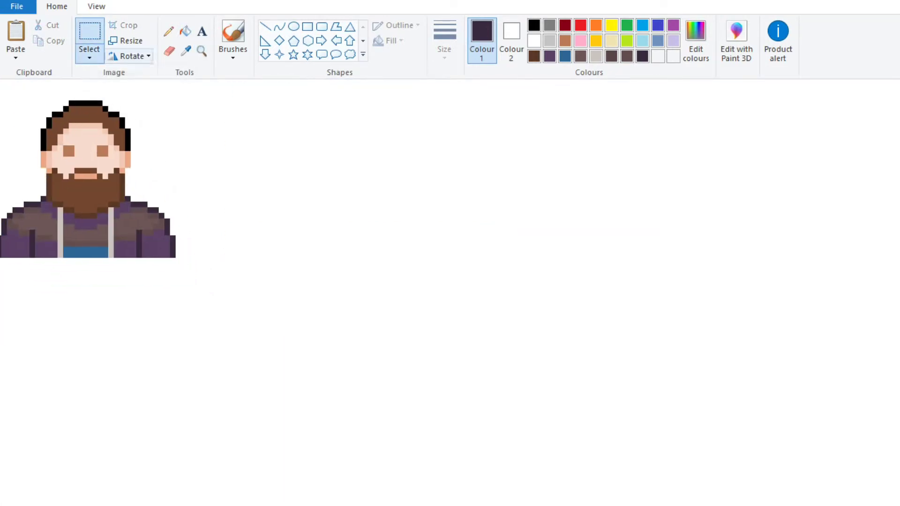
pyautogui.click(201, 51)
pyautogui.hotkey('ctrl', 'pagedown')
pyautogui.hotkey('ctrl', 'pageup')
pyautogui.hotkey('ctrl', 'pageup')
pyautogui.hotkey('ctrl', 'pageup')
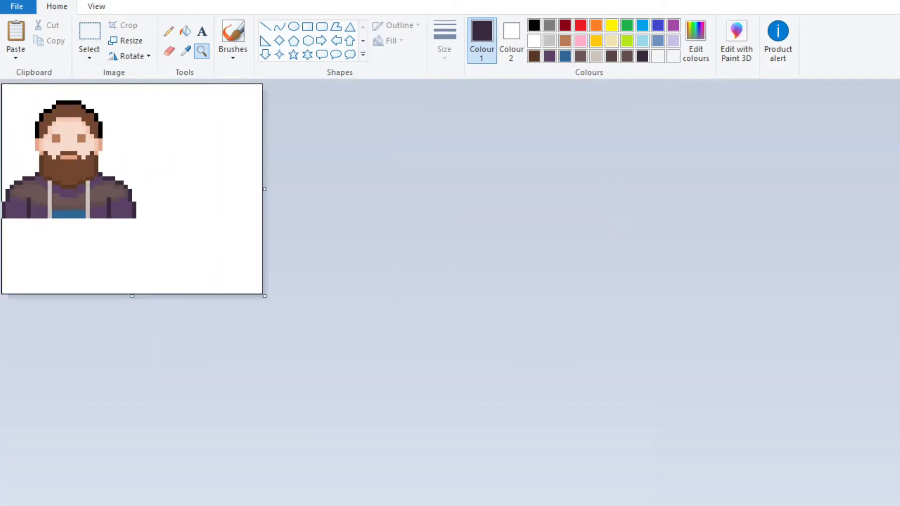
pyautogui.moveTo(350, 363); pyautogui.dragTo(183, 264)
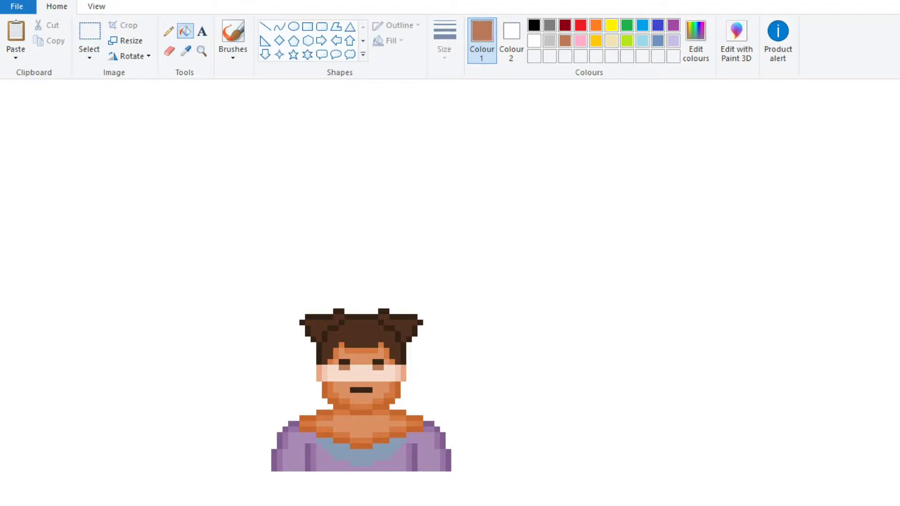
# Step: Fill the dark upper halves of the female sprite's eyes with light brown and her main orange face areas with pale skin
pyautogui.click(344, 362)
pyautogui.click(377, 362)
pyautogui.click(185, 50)
pyautogui.click(361, 372)
pyautogui.click(360, 353)
pyautogui.click(386, 362)
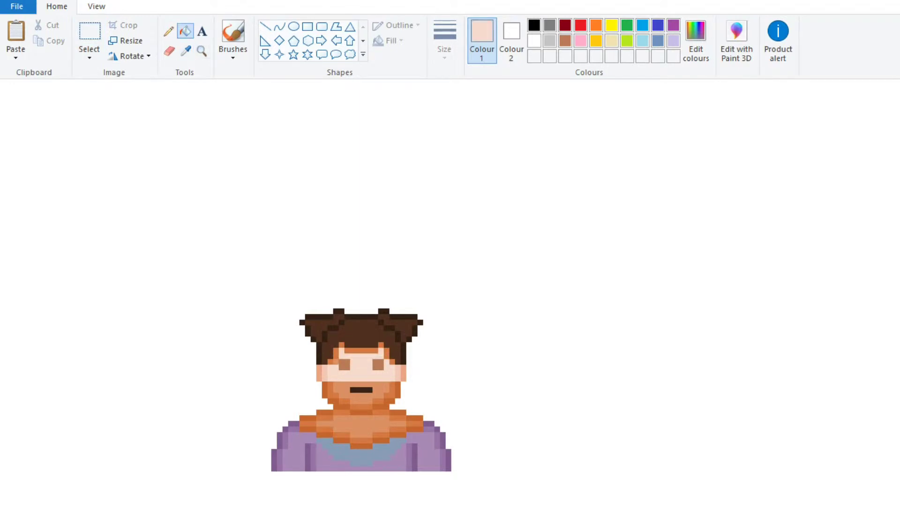
pyautogui.click(186, 50)
pyautogui.click(361, 372)
pyautogui.click(361, 398)
# Step: Recolour the sprite's mouth and dark orange jaw outline with the salmon skin-outline tone
pyautogui.click(185, 51)
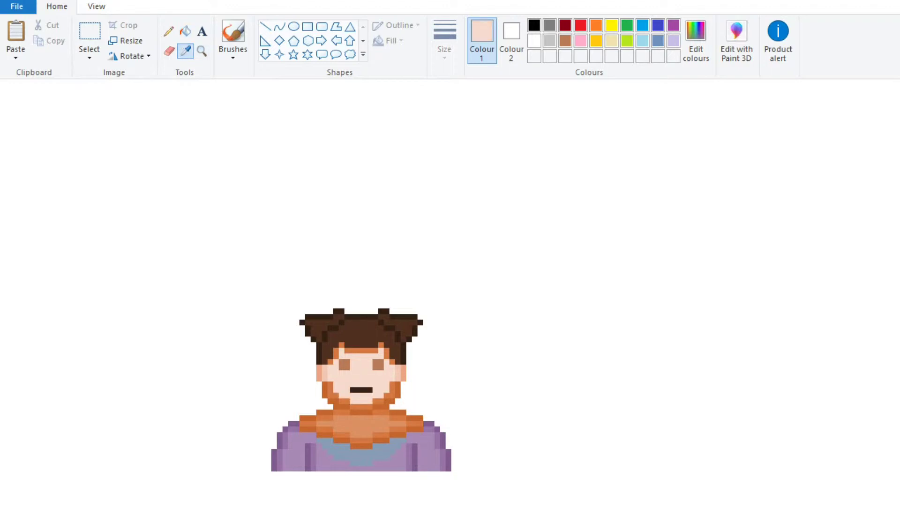
pyautogui.click(360, 424)
pyautogui.click(361, 390)
pyautogui.click(397, 390)
pyautogui.click(383, 404)
pyautogui.click(362, 412)
pyautogui.click(338, 404)
pyautogui.click(324, 390)
# Step: Recolour the dark orange outline along the shoulders and the neckline with the salmon tone
pyautogui.click(397, 412)
pyautogui.click(414, 415)
pyautogui.click(325, 413)
pyautogui.click(308, 418)
pyautogui.click(307, 430)
pyautogui.click(325, 435)
pyautogui.click(340, 441)
pyautogui.click(361, 446)
pyautogui.click(381, 440)
pyautogui.click(397, 435)
pyautogui.click(415, 429)
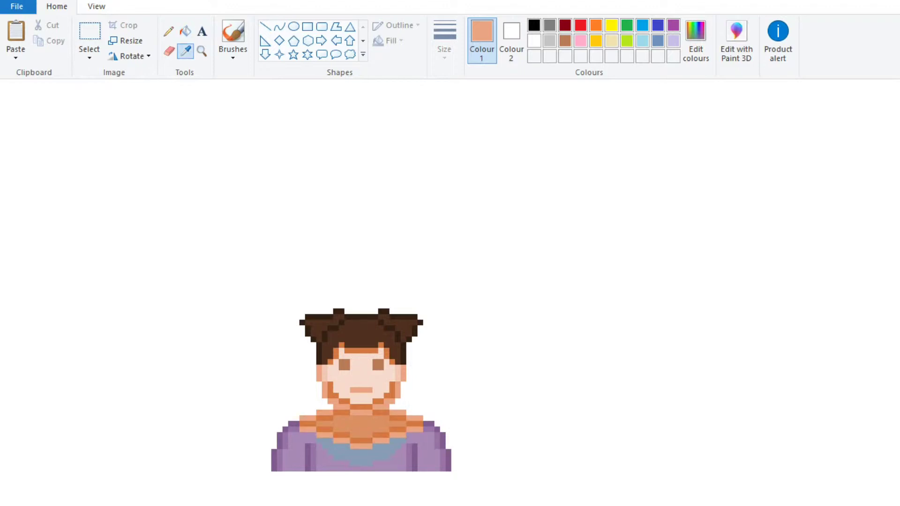
# Step: Sample the light pink skin shade and refill the orange inner shading around the forehead, jaw and chin
pyautogui.click(186, 50)
pyautogui.click(333, 375)
pyautogui.click(361, 350)
pyautogui.click(380, 345)
pyautogui.click(385, 354)
pyautogui.click(392, 390)
pyautogui.click(378, 401)
pyautogui.click(361, 407)
pyautogui.click(344, 401)
pyautogui.click(330, 390)
pyautogui.click(169, 30)
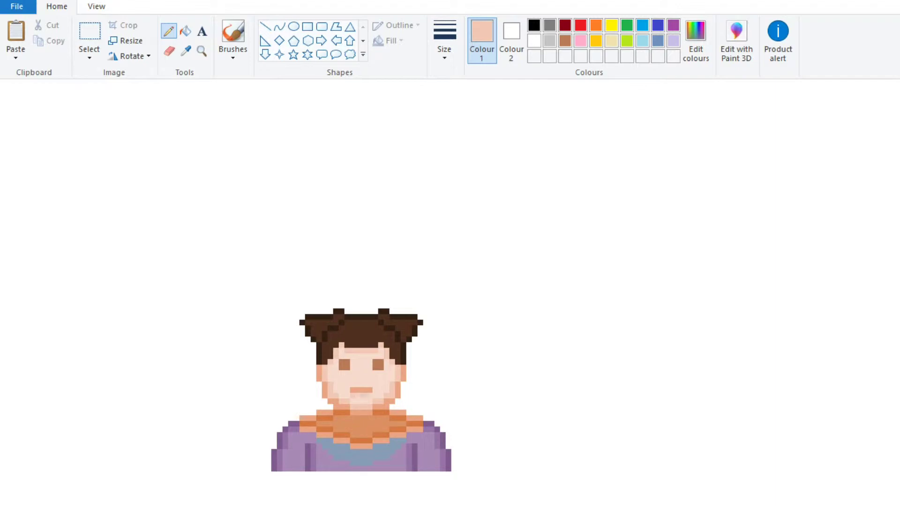
# Step: Refill the orange inner shading around the shoulders and neckline with the light pink skin shade
pyautogui.click(185, 31)
pyautogui.click(307, 423)
pyautogui.click(325, 418)
pyautogui.click(340, 412)
pyautogui.click(324, 429)
pyautogui.click(340, 435)
pyautogui.click(362, 441)
pyautogui.click(380, 435)
pyautogui.click(397, 429)
pyautogui.click(414, 423)
pyautogui.click(397, 418)
pyautogui.click(380, 413)
# Step: Sample the pale face colour and fill the remaining orange upper chest with it
pyautogui.click(186, 51)
pyautogui.click(361, 375)
pyautogui.click(361, 426)
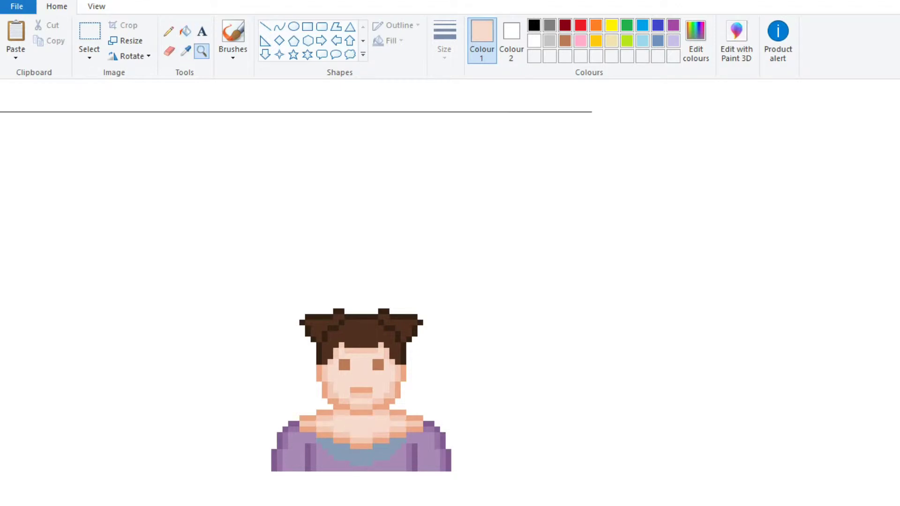
# Step: Sample the red sleeve colour from the woman in the painting and mix a lighter shade of it
pyautogui.click(201, 51)
pyautogui.rightClick(375, 157)
pyautogui.click(360, 280)
pyautogui.scroll(3, 504, 198)
pyautogui.hscroll(5, 377, 279)
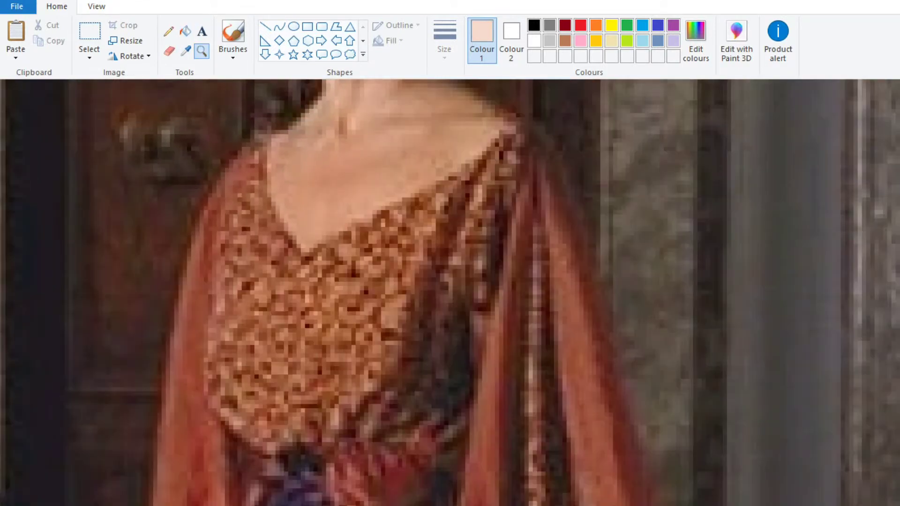
pyautogui.click(186, 51)
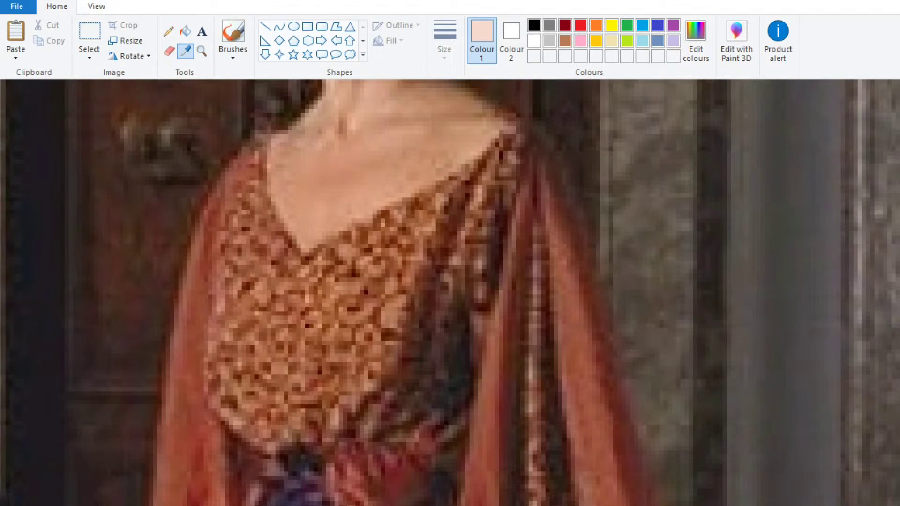
pyautogui.click(557, 291)
pyautogui.click(696, 42)
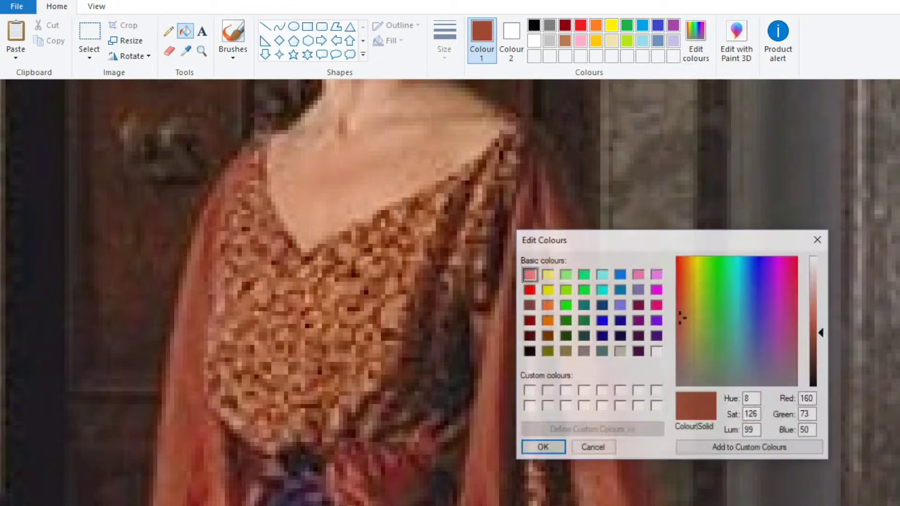
pyautogui.click(540, 446)
# Step: Paint stepped red patches on the lower part of both sleeves of the female sprite
pyautogui.scroll(-3, 450, 290)
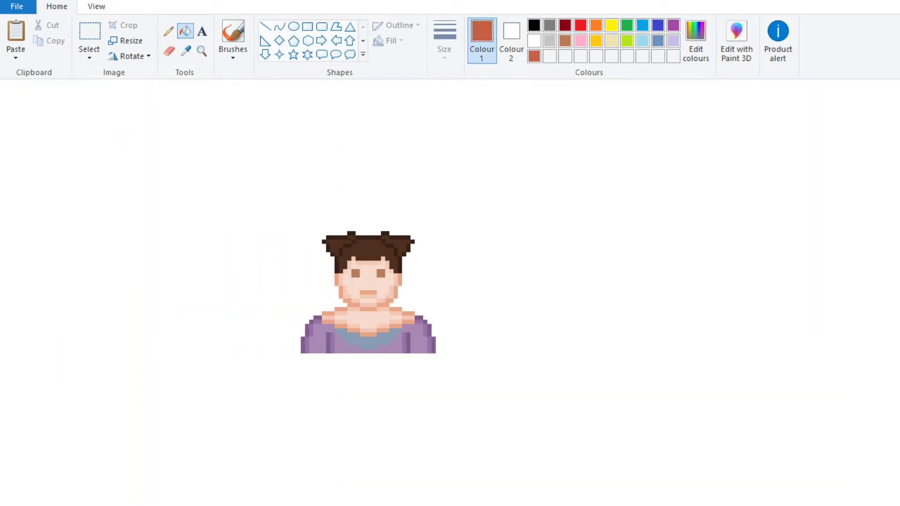
pyautogui.scroll(2, 473, 215)
pyautogui.click(168, 31)
pyautogui.moveTo(398, 274)
pyautogui.mouseDown()
pyautogui.moveTo(397, 291)
pyautogui.moveTo(408, 296)
pyautogui.mouseUp()
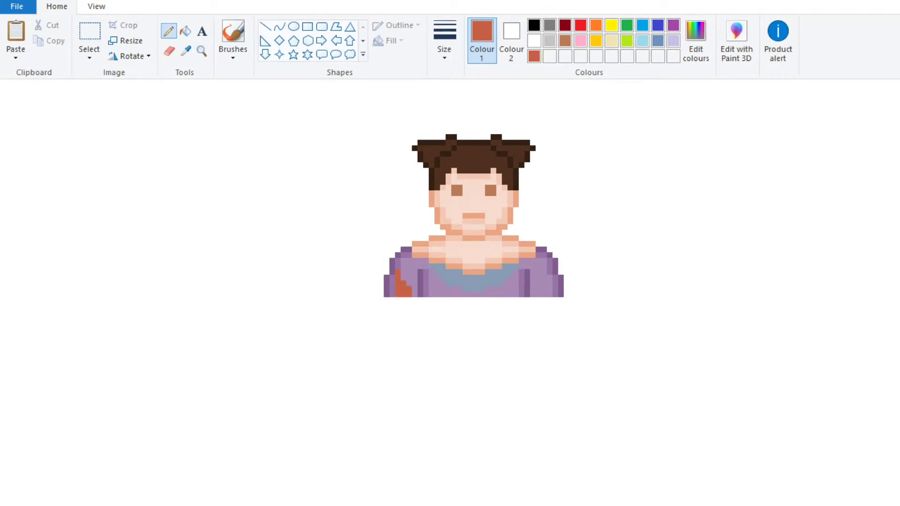
pyautogui.moveTo(543, 275); pyautogui.dragTo(544, 292)
pyautogui.moveTo(549, 286); pyautogui.dragTo(549, 297)
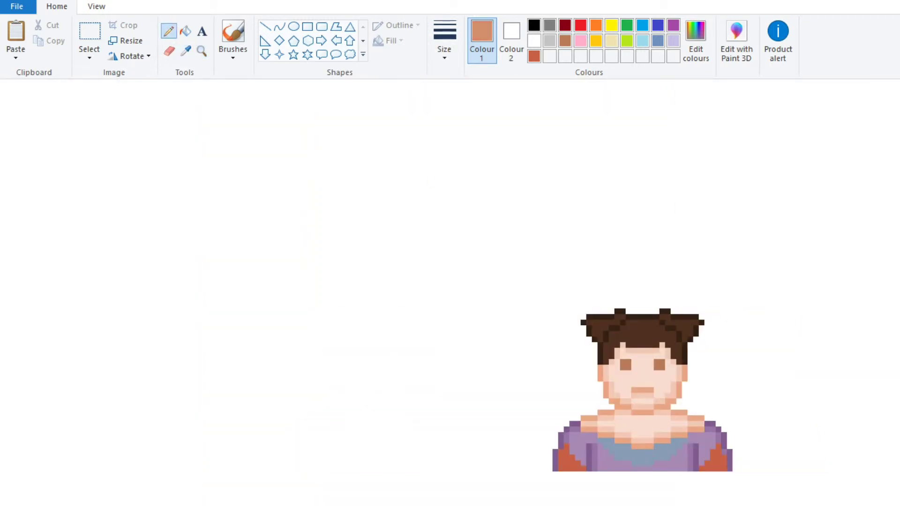
# Step: Place a tan and a dark brown reference pixel on the blank canvas and dither the dress in a tan checkerboard pattern
pyautogui.click(432, 182)
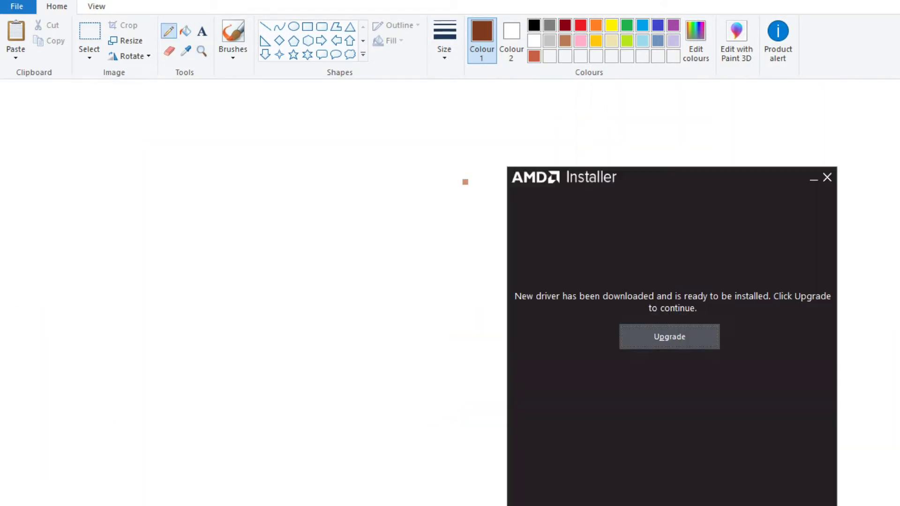
pyautogui.click(482, 182)
pyautogui.click(186, 51)
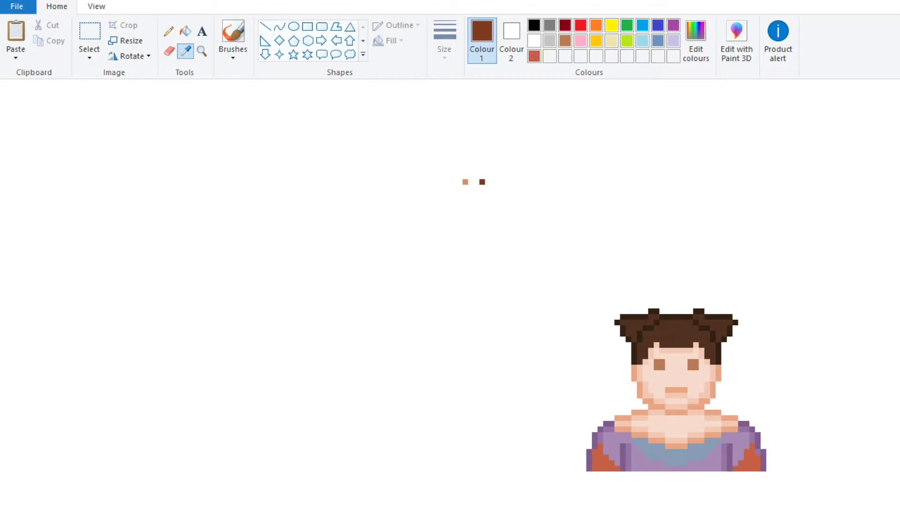
pyautogui.click(464, 182)
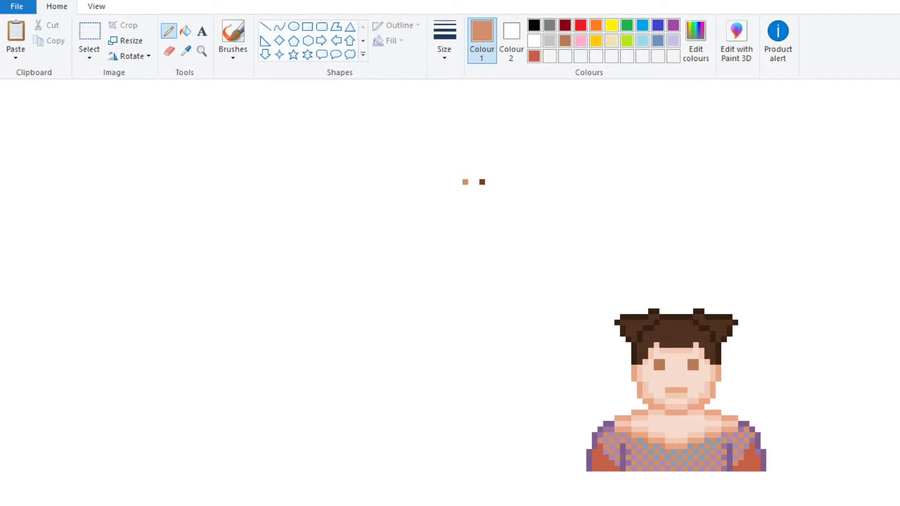
# Step: Sample the dark brown reference pixel and dither it over the purple and blue pixels on the left sleeve and left half of the dress
pyautogui.click(185, 50)
pyautogui.click(482, 182)
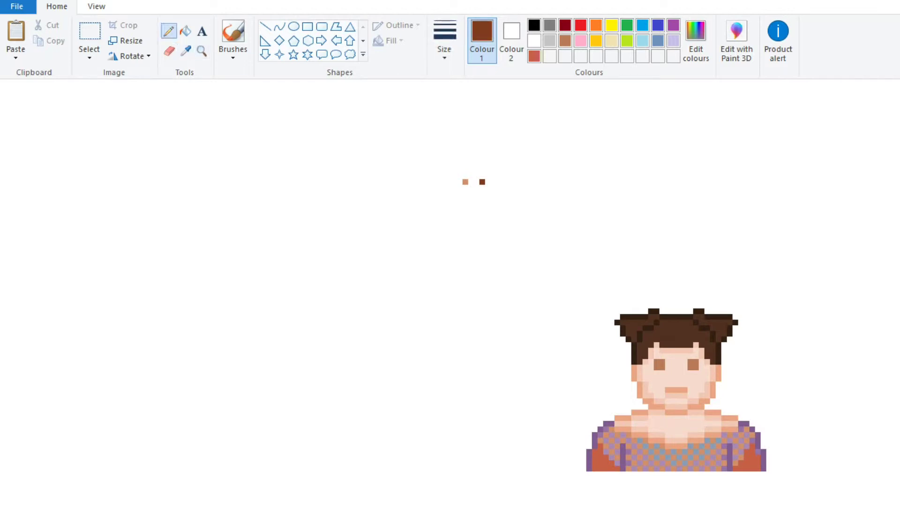
pyautogui.click(600, 435)
pyautogui.click(605, 452)
pyautogui.click(606, 440)
pyautogui.click(610, 447)
pyautogui.click(610, 435)
pyautogui.click(616, 442)
pyautogui.click(628, 441)
pyautogui.click(610, 458)
pyautogui.click(633, 468)
pyautogui.click(633, 457)
pyautogui.click(631, 449)
pyautogui.click(639, 463)
pyautogui.click(645, 458)
pyautogui.click(650, 452)
pyautogui.click(656, 458)
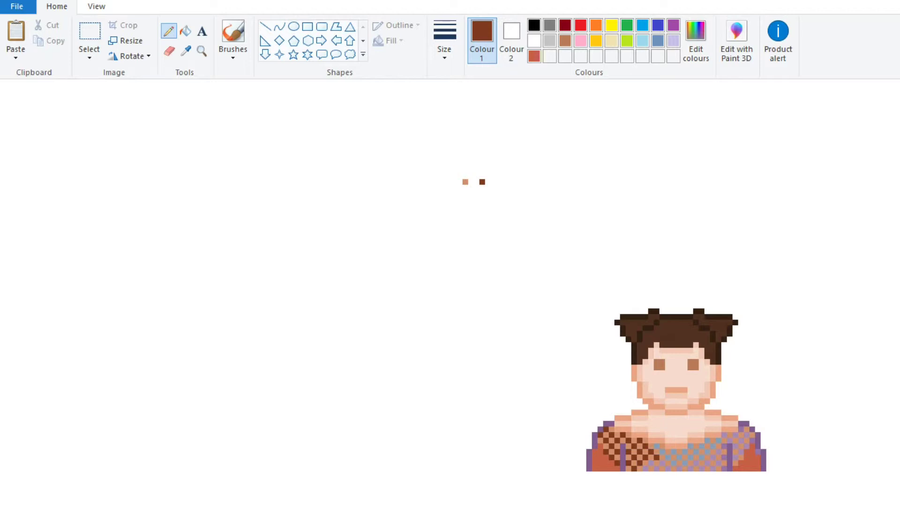
pyautogui.click(656, 468)
pyautogui.click(650, 463)
pyautogui.click(644, 469)
pyautogui.click(656, 446)
# Step: Mix a darker brown with RGB 75, 34, 18 and fill the purple outlines and arm lines of the dress with it
pyautogui.click(696, 42)
pyautogui.click(816, 352)
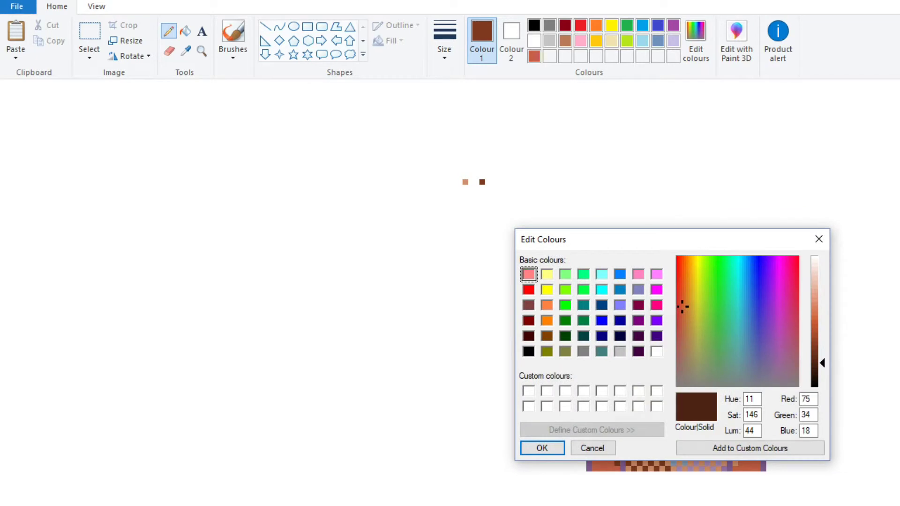
pyautogui.click(539, 446)
pyautogui.click(185, 31)
pyautogui.click(601, 430)
pyautogui.click(608, 424)
pyautogui.click(743, 423)
pyautogui.click(756, 440)
pyautogui.click(594, 441)
pyautogui.click(589, 460)
pyautogui.click(623, 457)
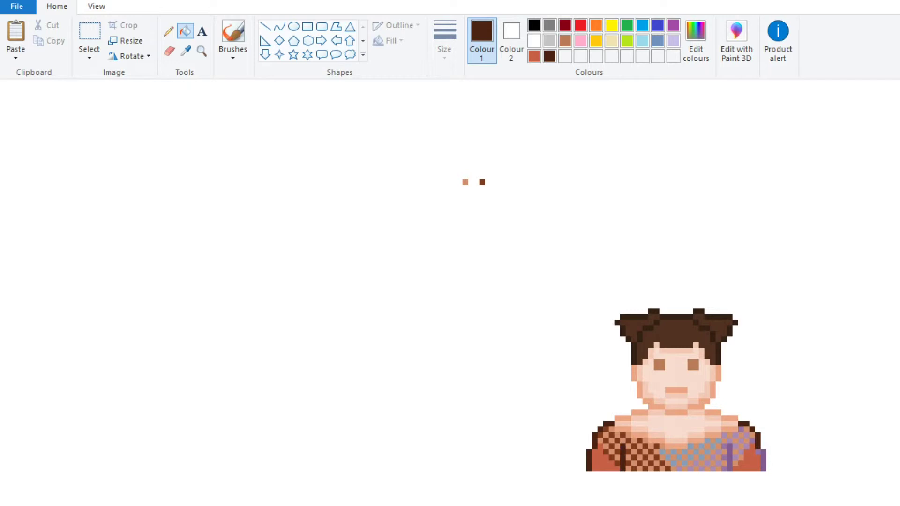
pyautogui.click(730, 457)
pyautogui.click(763, 460)
# Step: Resample the dark brown reference pixel and dither it over the remaining blue and purple pixels on the dress's centre and right front
pyautogui.click(186, 51)
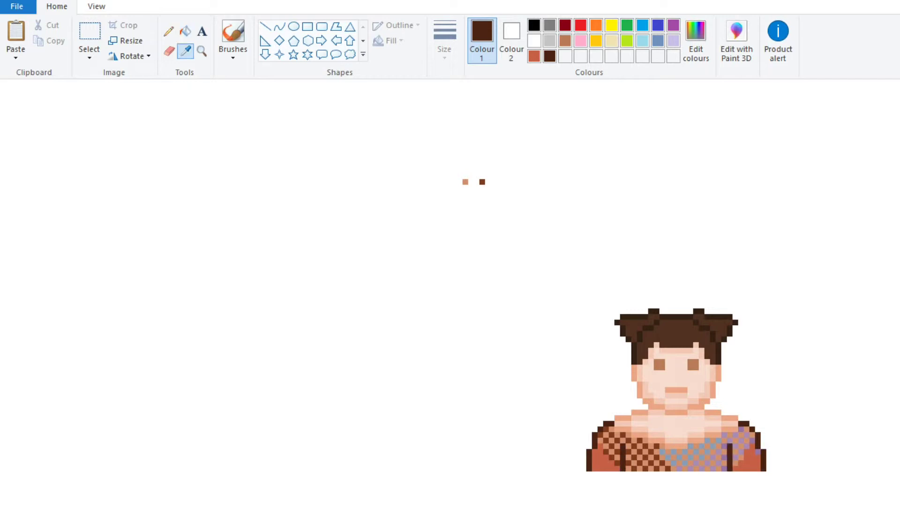
pyautogui.click(534, 56)
pyautogui.click(482, 182)
pyautogui.click(661, 452)
pyautogui.click(668, 457)
pyautogui.click(673, 463)
pyautogui.click(678, 469)
pyautogui.click(683, 452)
pyautogui.click(690, 457)
pyautogui.click(689, 469)
pyautogui.click(695, 463)
pyautogui.click(695, 469)
pyautogui.click(701, 468)
pyautogui.click(706, 462)
pyautogui.click(712, 469)
pyautogui.click(724, 469)
pyautogui.click(723, 457)
pyautogui.click(717, 452)
pyautogui.click(712, 457)
pyautogui.click(706, 452)
pyautogui.click(700, 458)
pyautogui.click(695, 452)
pyautogui.click(689, 446)
pyautogui.click(701, 446)
pyautogui.click(706, 440)
pyautogui.click(712, 446)
pyautogui.click(723, 440)
pyautogui.hotkey('ctrl', 'z')
pyautogui.click(717, 441)
# Step: Continue the dark brown checkerboard over the right sleeve and shoulder of the dress
pyautogui.click(733, 446)
pyautogui.click(735, 457)
pyautogui.click(740, 446)
pyautogui.click(740, 452)
pyautogui.click(740, 441)
pyautogui.click(745, 446)
pyautogui.click(752, 440)
pyautogui.click(747, 435)
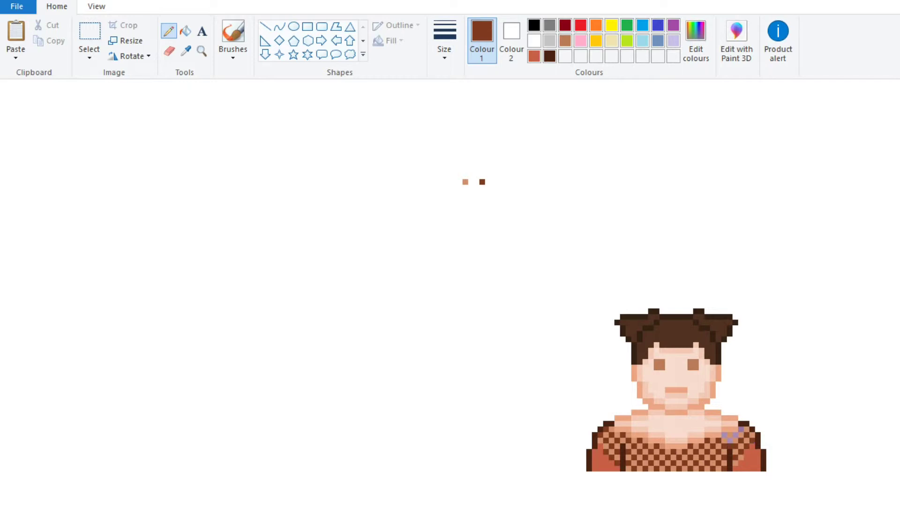
pyautogui.click(723, 435)
# Step: Select the finished female sprite with a rectangular selection
pyautogui.click(89, 32)
pyautogui.moveTo(811, 280); pyautogui.dragTo(552, 487)
pyautogui.click(201, 50)
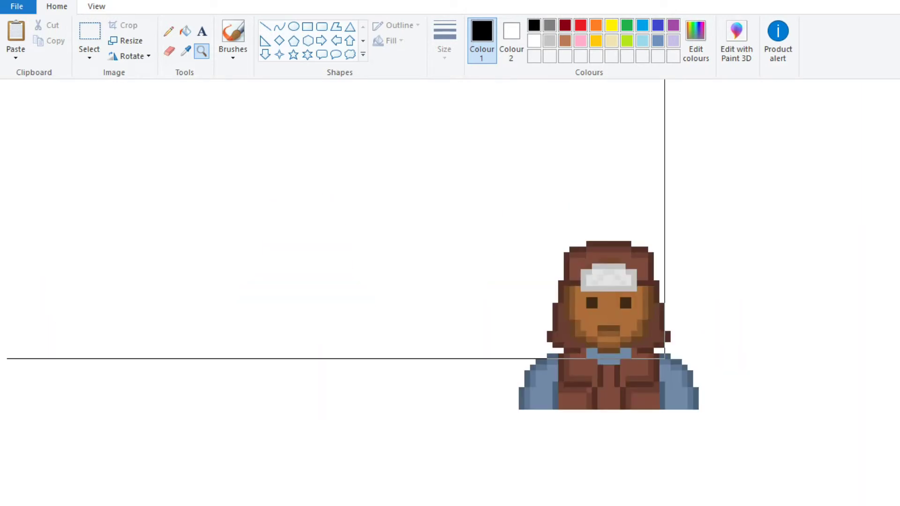
# Step: Paste the brown-hooded sprite with a transparent selection and place it to the right of the blue-shirted base portrait
pyautogui.hotkey('ctrl', 'a')
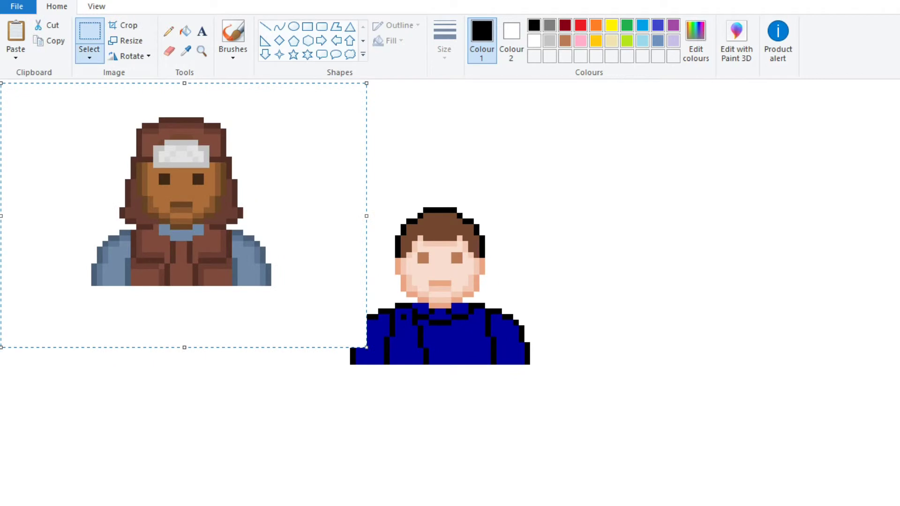
pyautogui.click(89, 57)
pyautogui.click(136, 183)
pyautogui.moveTo(181, 202); pyautogui.dragTo(687, 280)
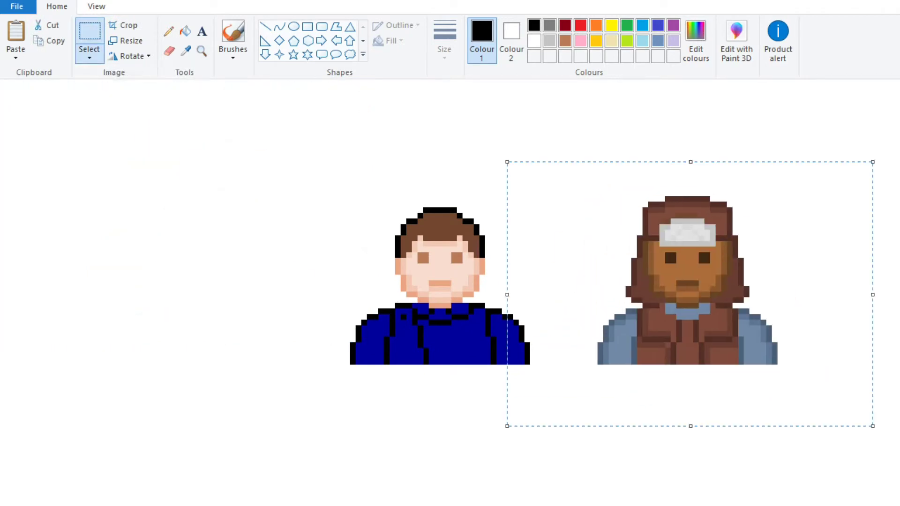
# Step: Recolour the hooded sprite's face and eyes with the pale skin and brown eye colours sampled from the base portrait
pyautogui.click(185, 31)
pyautogui.click(186, 50)
pyautogui.click(688, 271)
pyautogui.click(670, 257)
pyautogui.click(703, 258)
pyautogui.click(186, 50)
pyautogui.click(440, 272)
pyautogui.click(687, 294)
pyautogui.click(686, 270)
# Step: Sample the base portrait's peach chin shade and fill the hooded sprite's chin and inner face edges with it
pyautogui.click(185, 51)
pyautogui.click(439, 294)
pyautogui.click(687, 295)
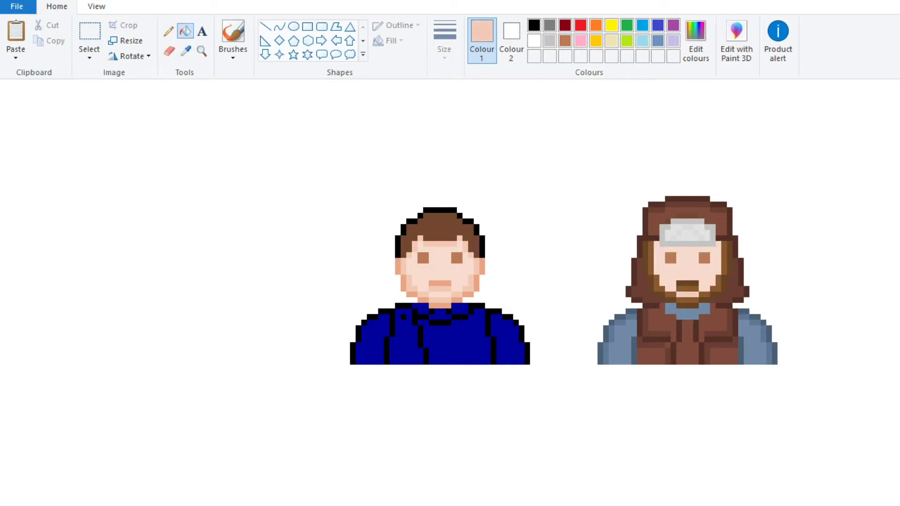
pyautogui.click(687, 300)
pyautogui.click(704, 295)
pyautogui.click(716, 283)
pyautogui.click(723, 258)
pyautogui.click(686, 270)
pyautogui.click(686, 269)
pyautogui.click(670, 294)
pyautogui.click(658, 283)
pyautogui.click(651, 258)
# Step: Fill the hooded sprite's neck, outer face edges and mouth with the orange skin shades sampled from the base portrait
pyautogui.click(185, 50)
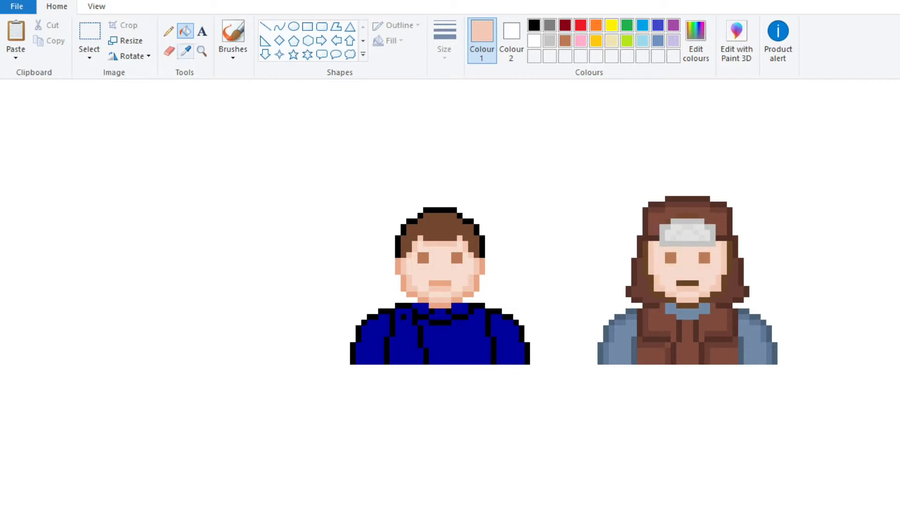
pyautogui.click(440, 304)
pyautogui.click(687, 306)
pyautogui.click(704, 299)
pyautogui.click(714, 294)
pyautogui.click(723, 283)
pyautogui.click(730, 259)
pyautogui.click(645, 258)
pyautogui.click(650, 283)
pyautogui.click(659, 294)
pyautogui.click(671, 300)
pyautogui.click(185, 50)
pyautogui.click(439, 283)
pyautogui.click(687, 283)
# Step: Sample a dark tone from the cap in the officer's reference photo and adjust its brightness to an olive brown
pyautogui.click(202, 50)
pyautogui.scroll(-3, 450, 290)
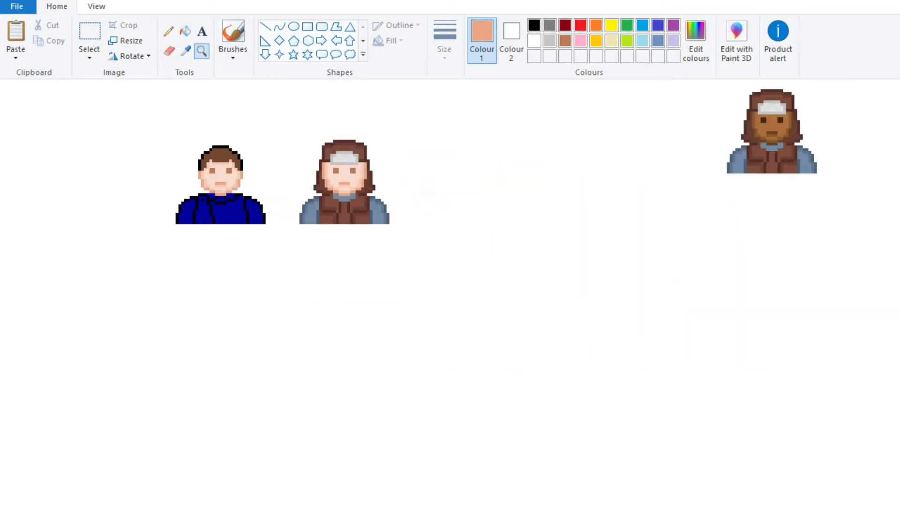
pyautogui.scroll(3, 784, 251)
pyautogui.click(186, 50)
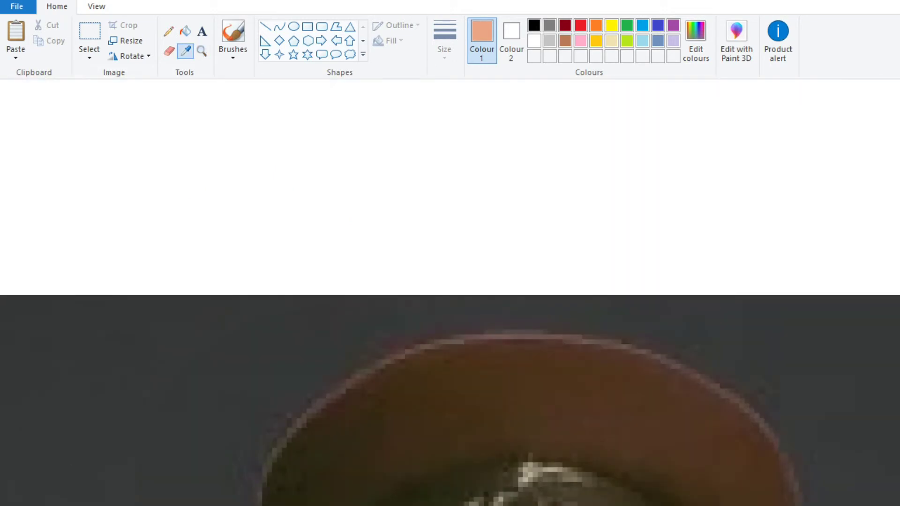
pyautogui.keyDown('ctrl'); pyautogui.scroll(1, 450, 328); pyautogui.keyUp('ctrl')
pyautogui.click(633, 385)
pyautogui.click(696, 41)
pyautogui.moveTo(820, 367); pyautogui.dragTo(820, 350)
pyautogui.press('Return')
# Step: Fill the main light grey areas of the hooded sprite's forehead badge with the olive brown
pyautogui.click(202, 51)
pyautogui.scroll(-3, 449, 290)
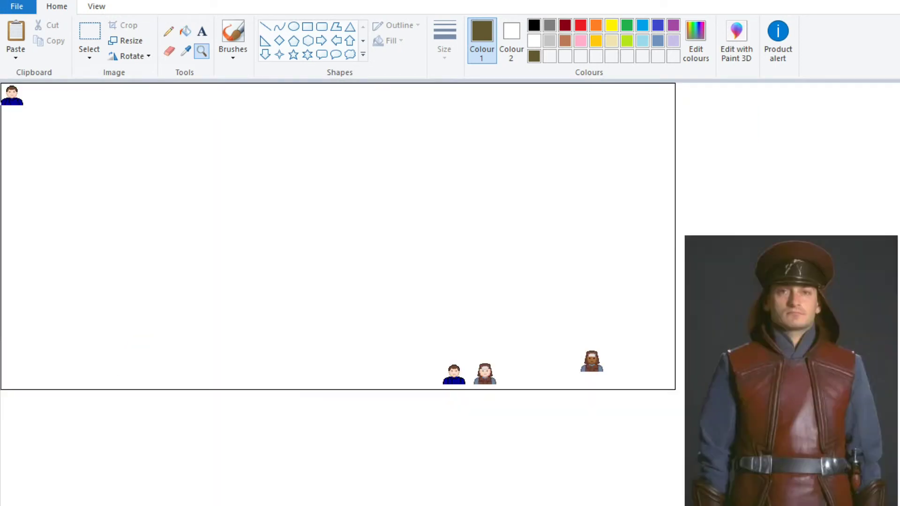
pyautogui.scroll(3, 449, 328)
pyautogui.scroll(1, 189, 422)
pyautogui.click(185, 31)
pyautogui.click(350, 286)
pyautogui.click(335, 283)
pyautogui.click(365, 283)
# Step: Mix a slightly darker olive and fill the remaining shading spots inside the forehead badge with it
pyautogui.click(695, 41)
pyautogui.moveTo(821, 350); pyautogui.dragTo(821, 357)
pyautogui.click(538, 448)
pyautogui.click(363, 288)
pyautogui.click(357, 283)
pyautogui.click(349, 278)
pyautogui.click(338, 285)
# Step: Darken the olive to RGB 50, 46, 24 and fill the grey border of the forehead badge with it
pyautogui.click(695, 41)
pyautogui.moveTo(821, 357); pyautogui.dragTo(821, 361)
pyautogui.click(538, 447)
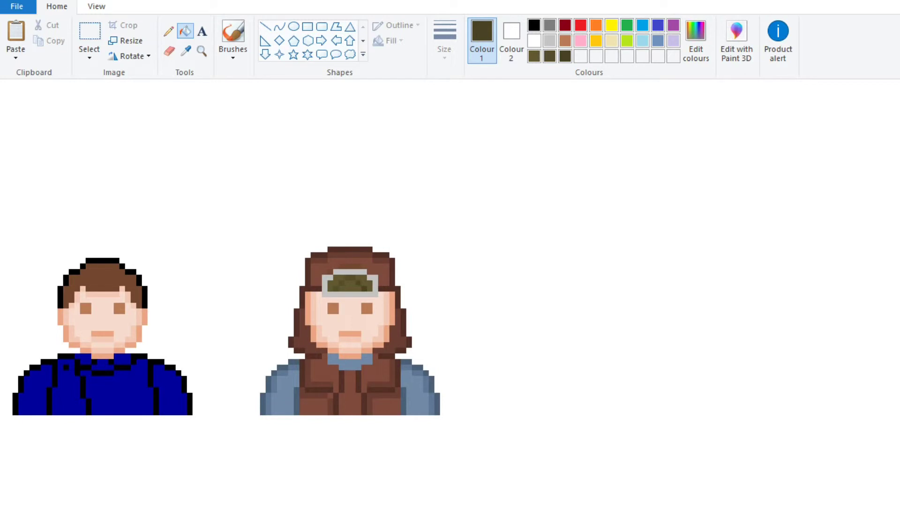
pyautogui.click(695, 41)
pyautogui.moveTo(821, 362); pyautogui.dragTo(821, 367)
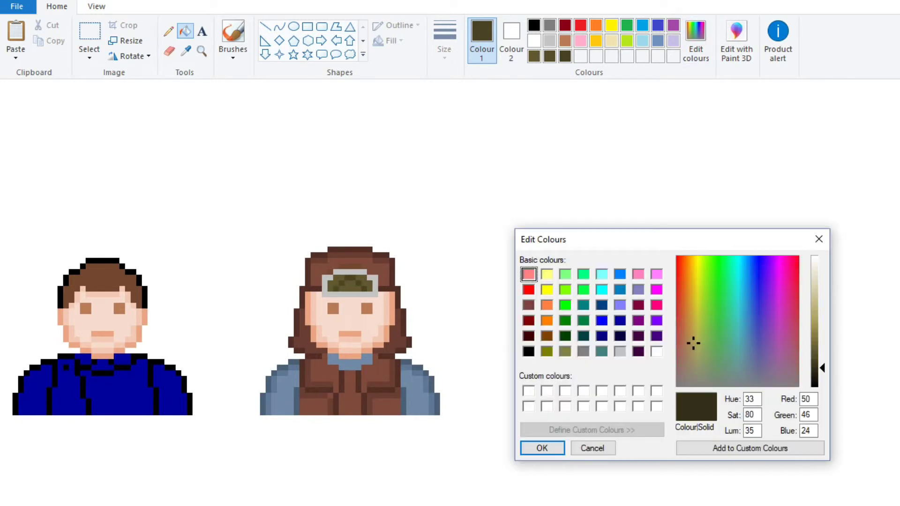
pyautogui.click(538, 448)
pyautogui.click(349, 294)
pyautogui.click(349, 272)
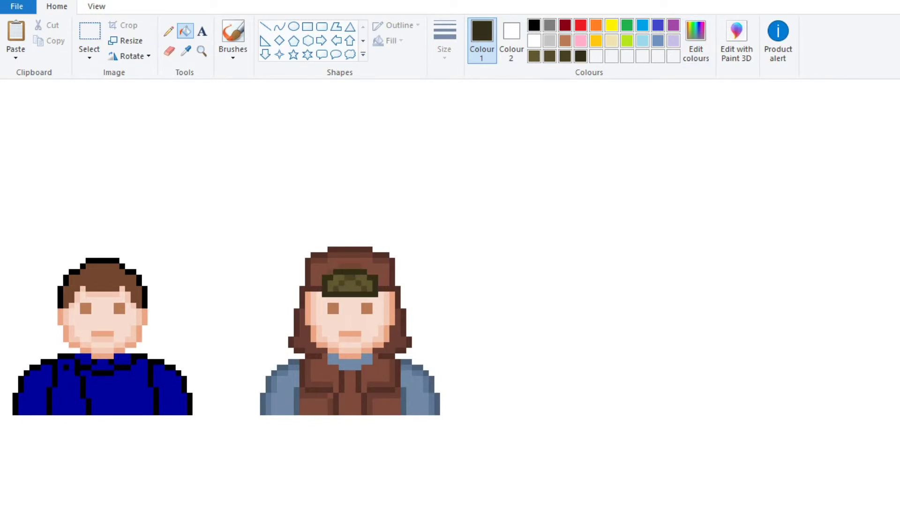
pyautogui.click(169, 31)
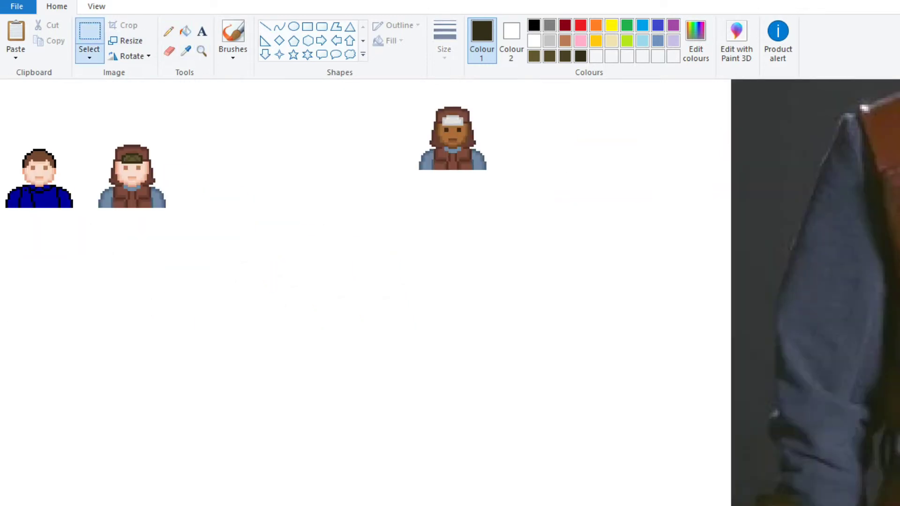
# Step: Copy the recoloured hooded sprite and place it with a transparent background in the canvas's upper-left corner
pyautogui.moveTo(204, 225)
pyautogui.mouseDown()
pyautogui.moveTo(102, 133)
pyautogui.moveTo(89, 131)
pyautogui.mouseUp()
pyautogui.click(202, 50)
pyautogui.rightClick(265, 238)
pyautogui.click(6, 89)
pyautogui.click(6, 89)
pyautogui.click(89, 57)
pyautogui.click(131, 182)
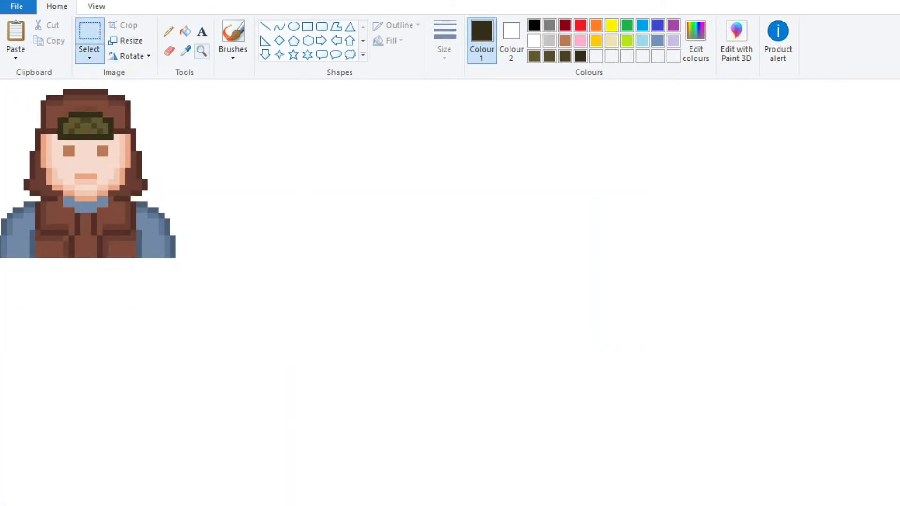
# Step: Crop the canvas tightly around the hooded sprite in its upper-left corner
pyautogui.hotkey('ctrl', 'pagedown')
pyautogui.moveTo(833, 467); pyautogui.dragTo(35, 119)
pyautogui.click(19, 101)
pyautogui.click(19, 101)
pyautogui.moveTo(256, 308); pyautogui.dragTo(182, 265)
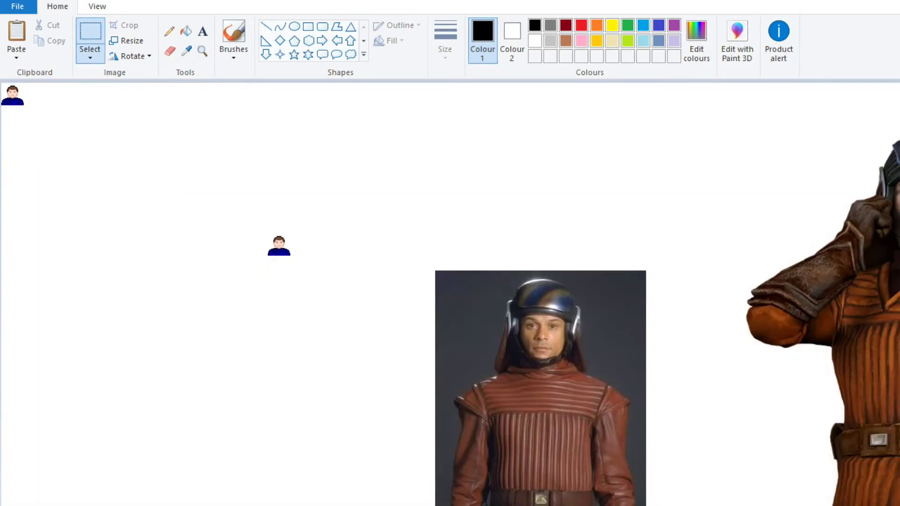
# Step: Paste the hooded sprite and place it just beside the helmeted pilot's reference photo
pyautogui.rightClick(122, 157)
pyautogui.click(140, 195)
pyautogui.moveTo(12, 94); pyautogui.dragTo(363, 279)
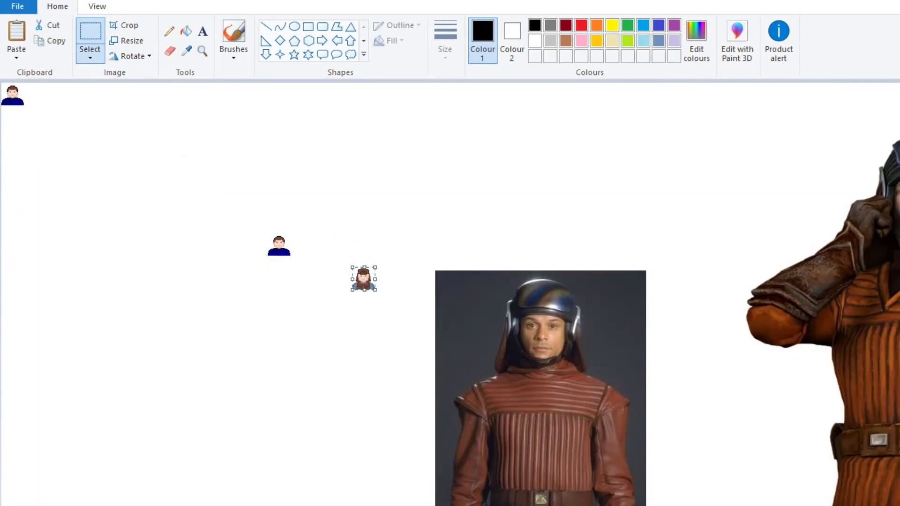
# Step: Delete the spare blue-shirted base sprite standing near the pasted hooded sprite
pyautogui.click(203, 51)
pyautogui.click(338, 235)
pyautogui.click(466, 370)
pyautogui.click(468, 375)
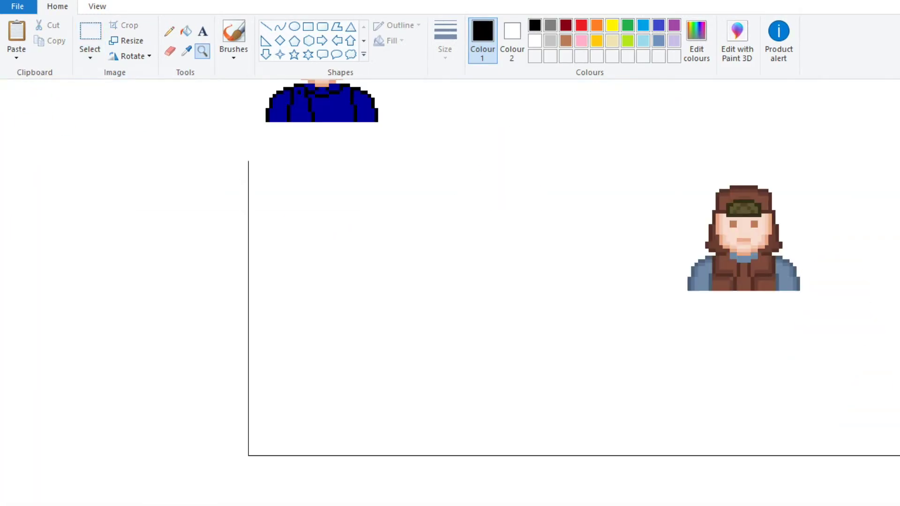
pyautogui.scroll(3, 450, 281)
pyautogui.click(90, 31)
pyautogui.moveTo(20, 197); pyautogui.dragTo(181, 392)
pyautogui.press('Delete')
pyautogui.scroll(-2, 576, 202)
# Step: Take a dark grey for the pilot's chin strap and outline the sides and chin of the sprite's face with it
pyautogui.click(203, 50)
pyautogui.scroll(-2, 289, 142)
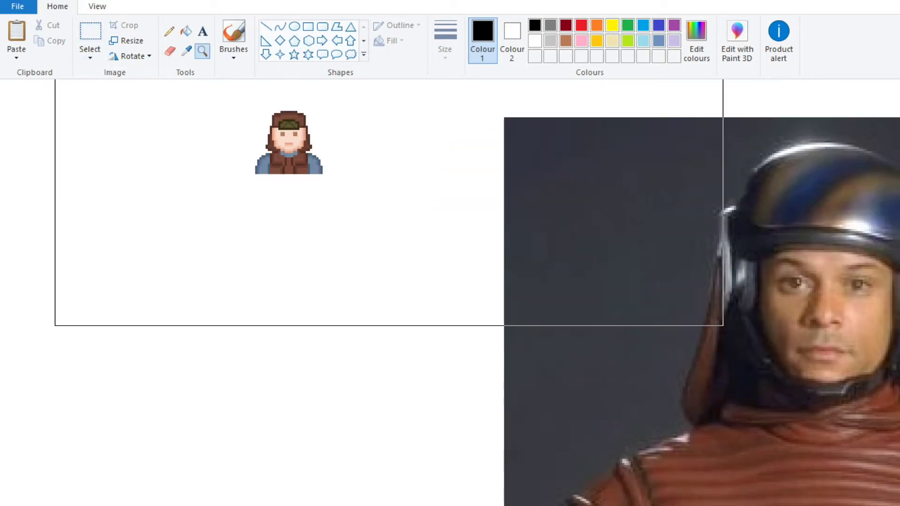
pyautogui.click(590, 271)
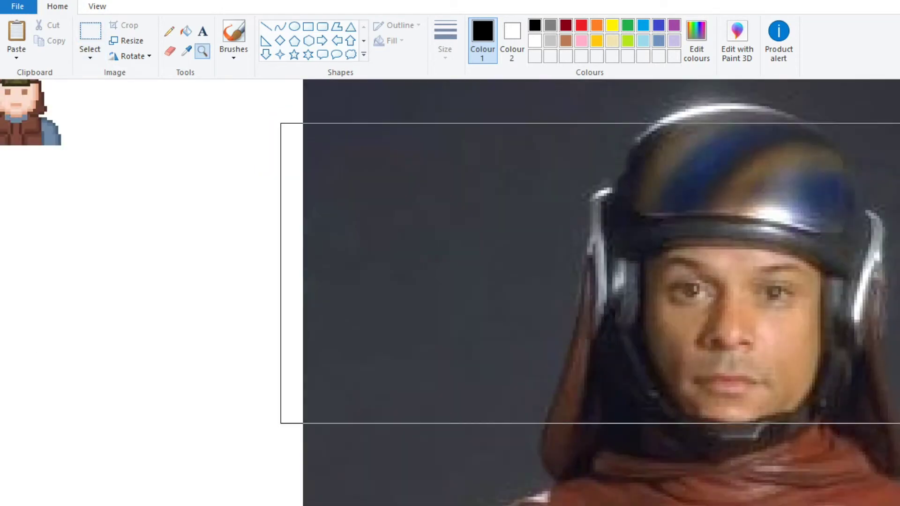
pyautogui.click(597, 273)
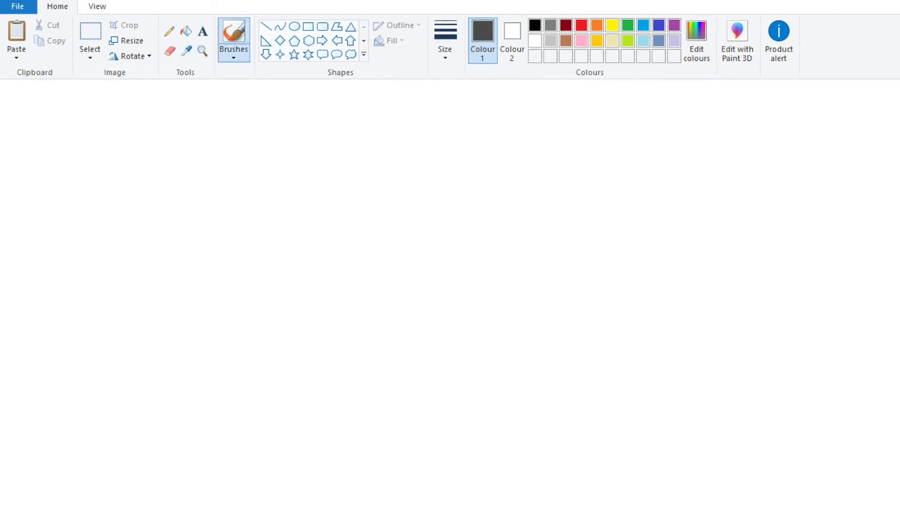
pyautogui.moveTo(433, 381); pyautogui.dragTo(498, 305)
pyautogui.hotkey('ctrl', 'z')
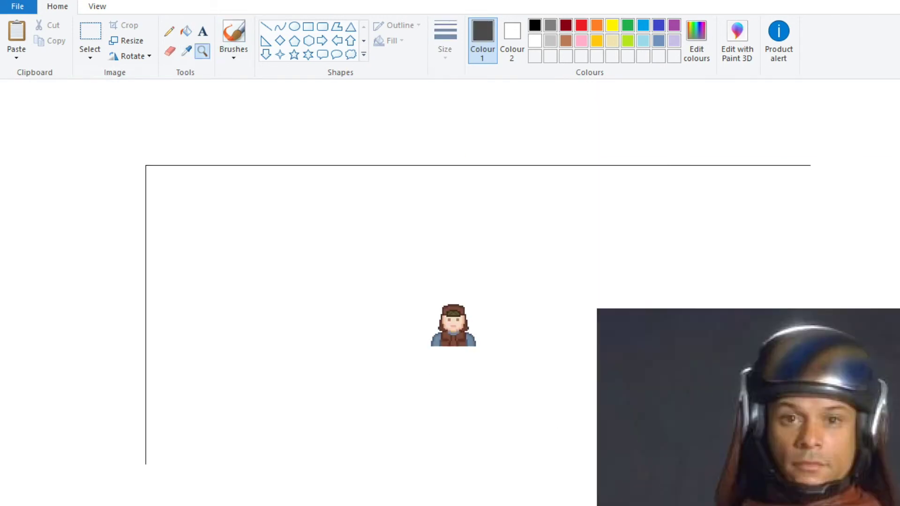
pyautogui.scroll(2, 463, 330)
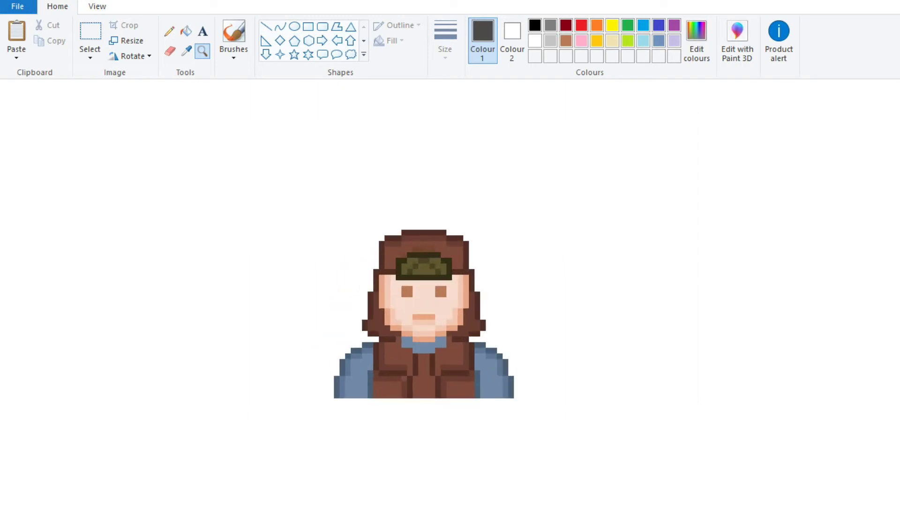
pyautogui.click(169, 31)
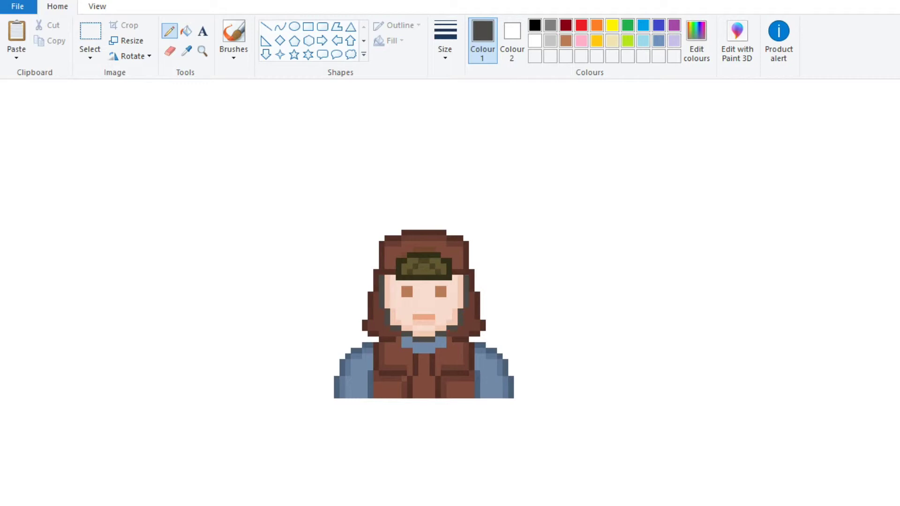
# Step: Paint over the olive forehead badge with the hood's brown and redraw the brim line in the hood's dark outline brown
pyautogui.click(187, 50)
pyautogui.click(448, 263)
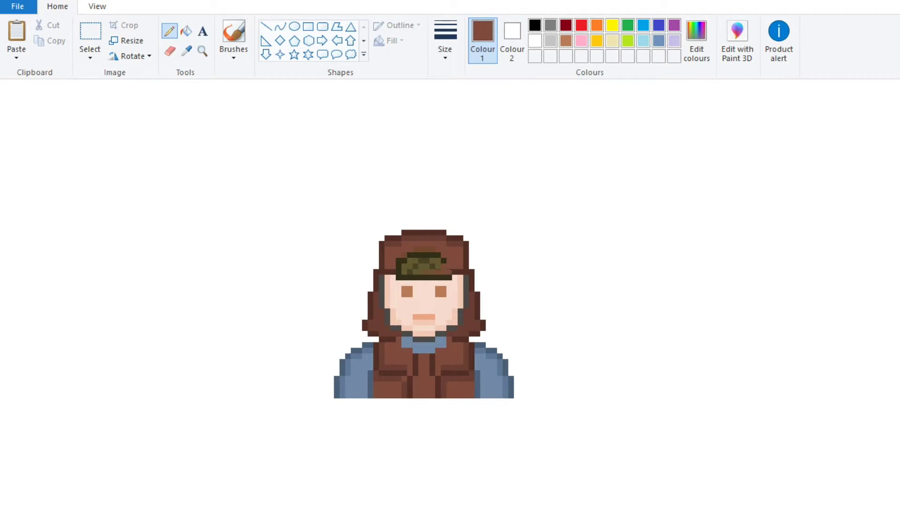
pyautogui.moveTo(399, 264); pyautogui.dragTo(440, 265)
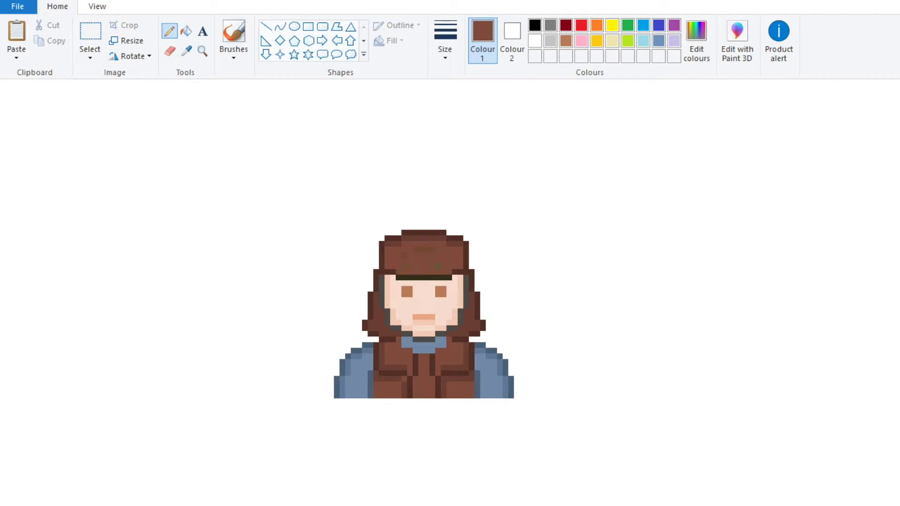
pyautogui.click(186, 51)
pyautogui.click(371, 310)
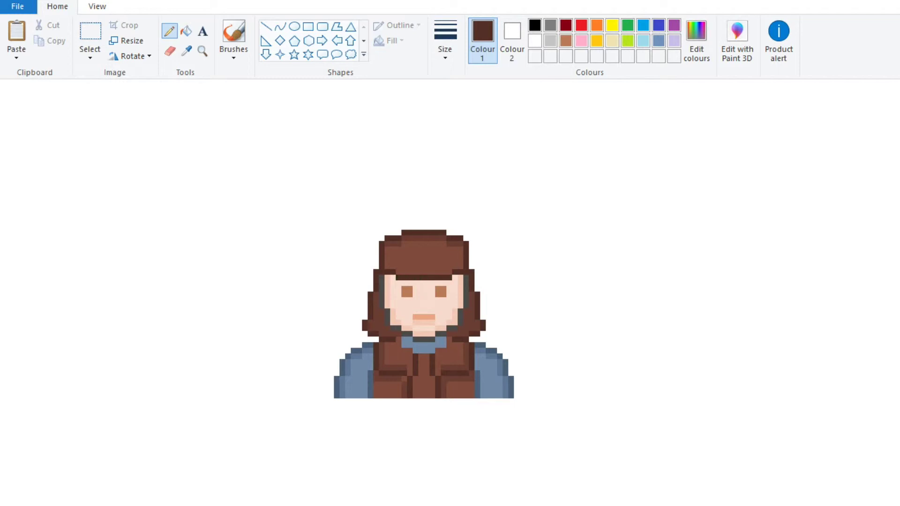
# Step: Sample the pilot's skin tone from the photo, lighten it slightly and fill the main area of the sprite's face with it
pyautogui.click(202, 50)
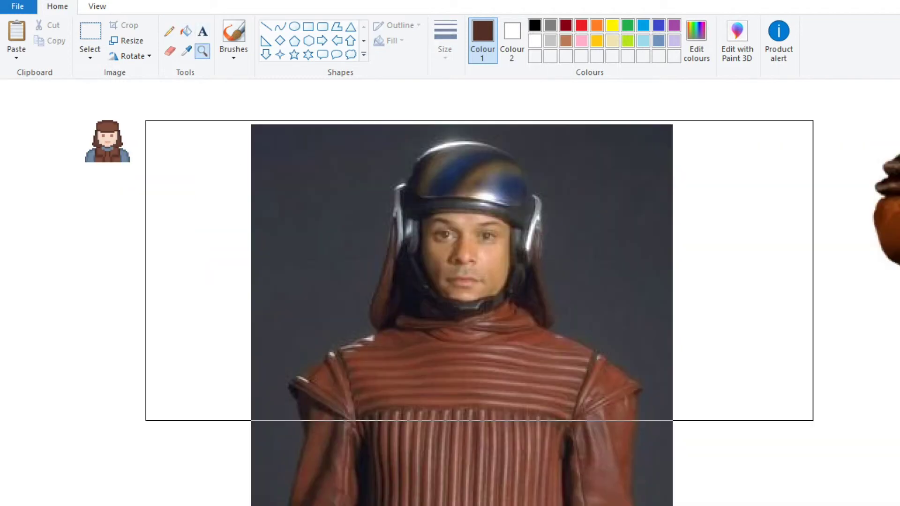
pyautogui.click(478, 245)
pyautogui.click(186, 51)
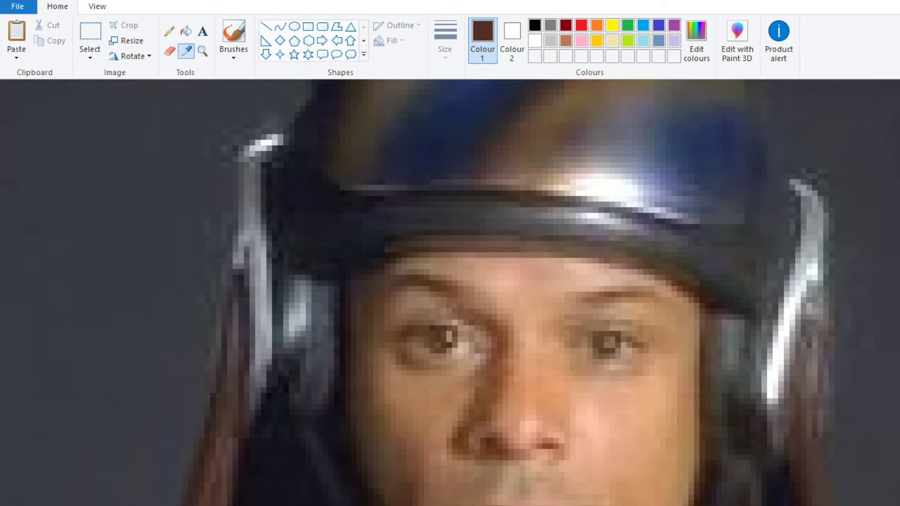
pyautogui.click(585, 398)
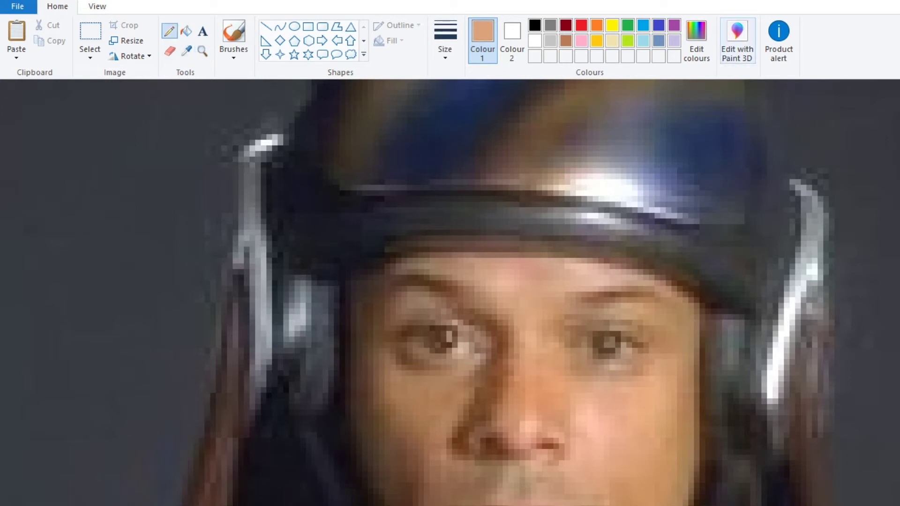
pyautogui.click(696, 42)
pyautogui.click(538, 448)
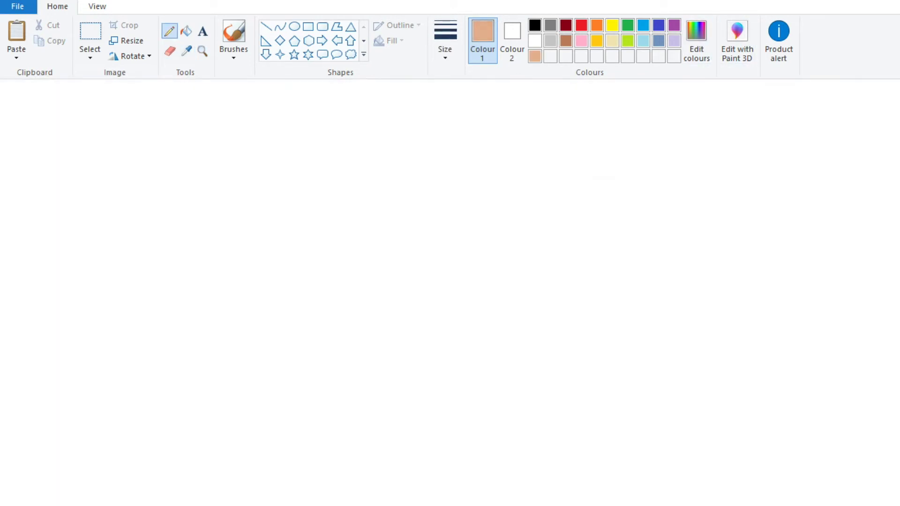
pyautogui.click(186, 31)
pyautogui.click(418, 249)
pyautogui.click(418, 272)
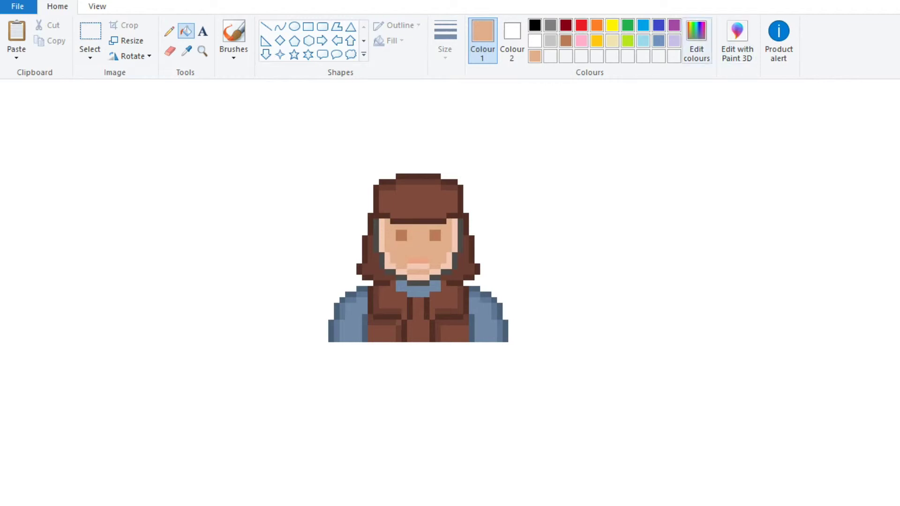
# Step: Mix a darker skin tone and fill the shading along the face's sides, jaw, chin and under the mouth
pyautogui.click(697, 42)
pyautogui.click(815, 304)
pyautogui.click(538, 447)
pyautogui.click(418, 278)
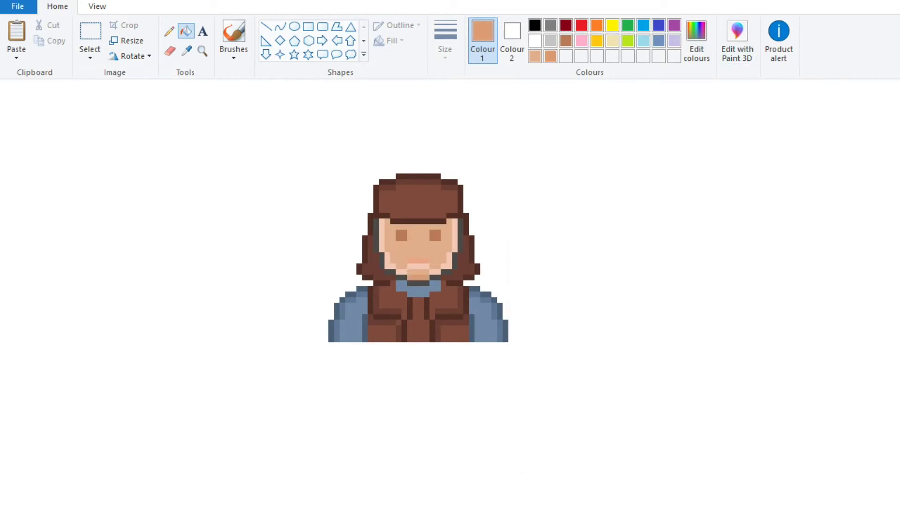
pyautogui.click(441, 264)
pyautogui.click(454, 235)
pyautogui.click(418, 266)
pyautogui.click(390, 261)
pyautogui.click(381, 234)
# Step: Darken the skin tone to RGB 207, 124, 69 and fill the mouth with it
pyautogui.click(697, 43)
pyautogui.click(816, 317)
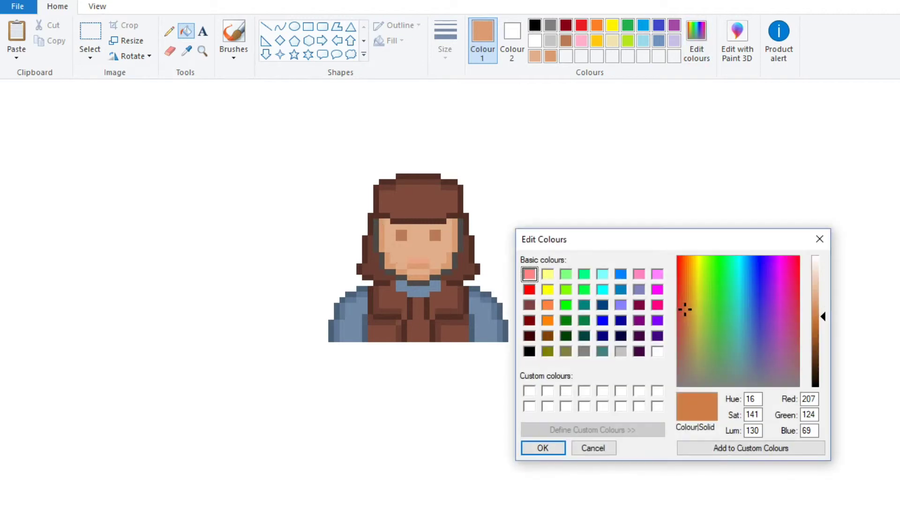
pyautogui.press('Return')
pyautogui.click(418, 260)
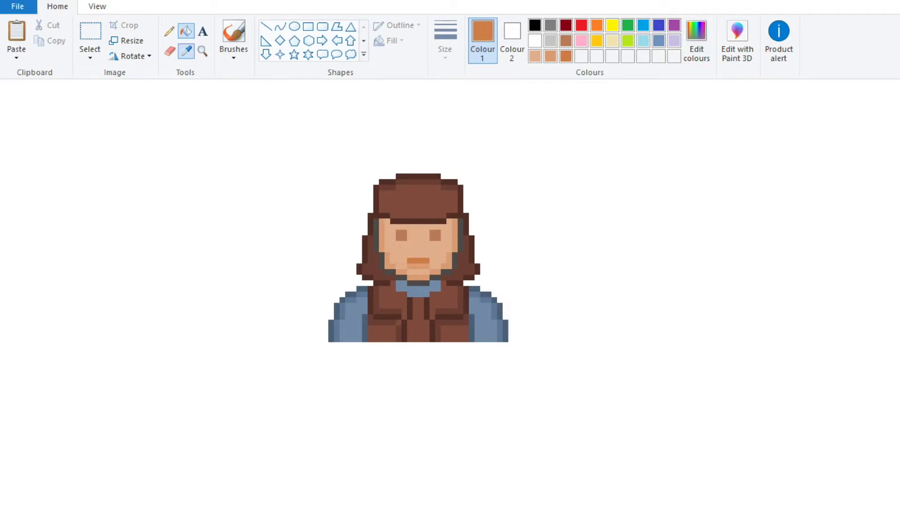
# Step: Mix a darker brown and fill both eyes with it
pyautogui.click(697, 42)
pyautogui.click(816, 323)
pyautogui.press('Return')
pyautogui.click(401, 235)
pyautogui.click(435, 235)
# Step: Trim the flared lower tips of the hood and redraw its side edges straight in the dark outline brown
pyautogui.click(202, 50)
pyautogui.rightClick(337, 233)
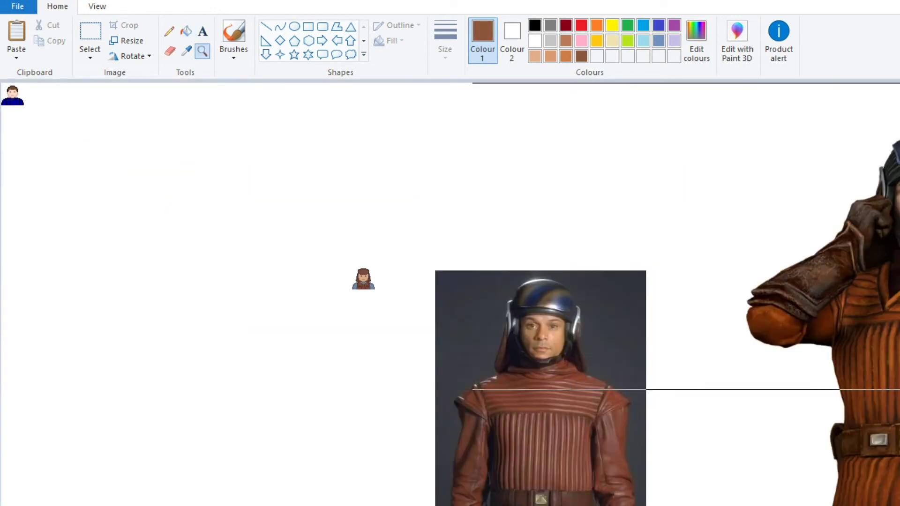
pyautogui.click(539, 275)
pyautogui.click(450, 294)
pyautogui.rightClick(337, 282)
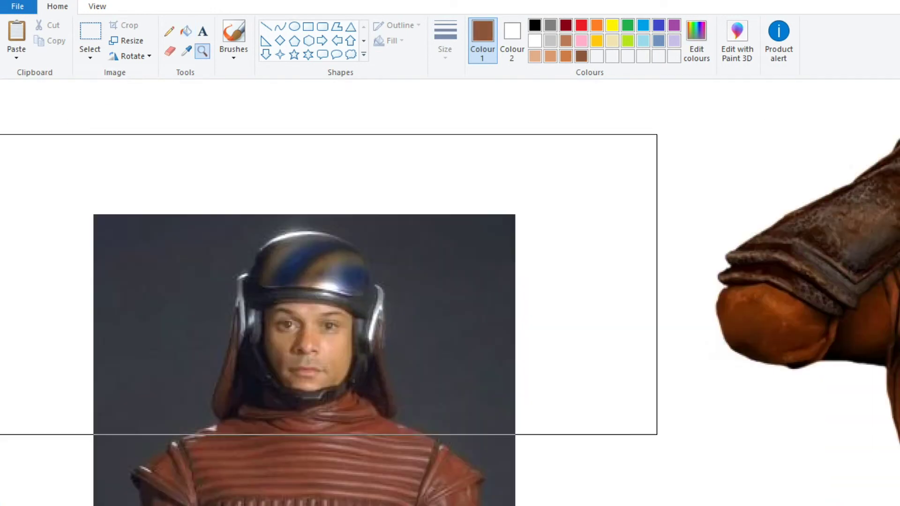
pyautogui.rightClick(322, 284)
pyautogui.click(542, 287)
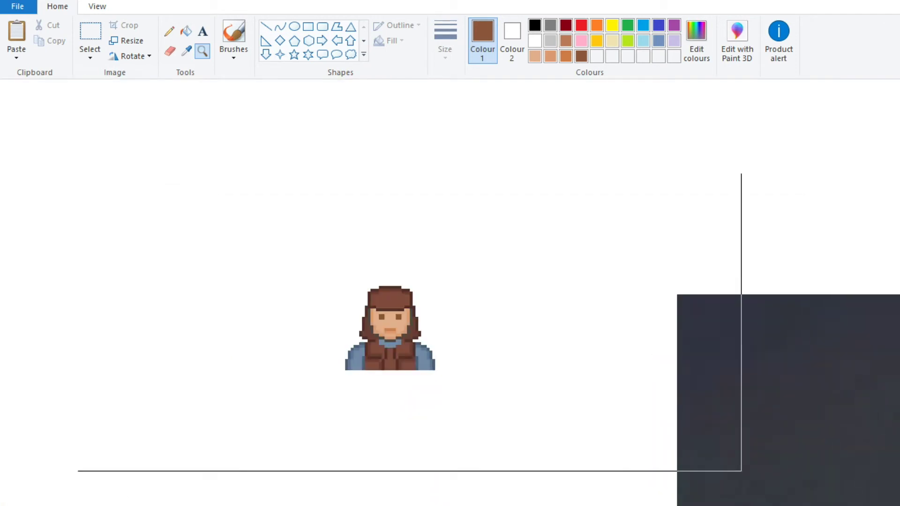
pyautogui.click(408, 322)
pyautogui.click(169, 31)
pyautogui.click(186, 50)
pyautogui.click(414, 216)
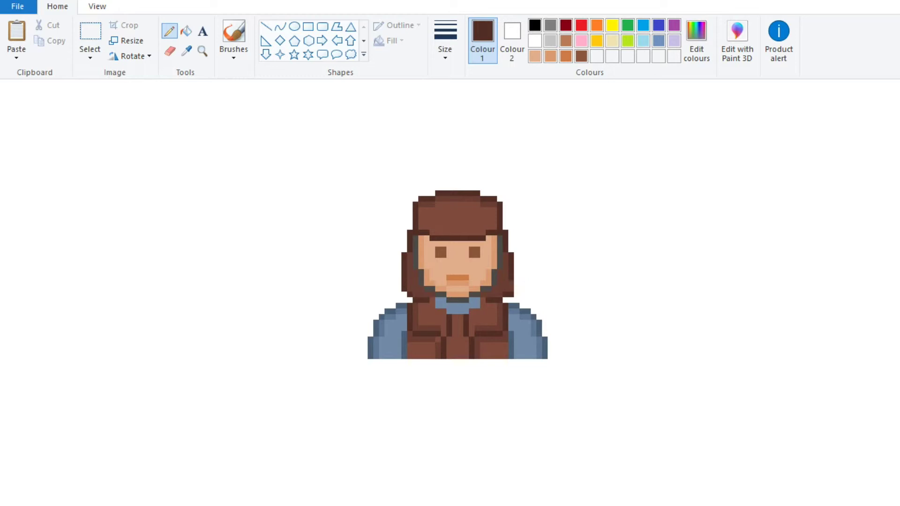
# Step: Draw the helmet rim in the strap's dark grey across the forehead and up both inner sides of the hood
pyautogui.click(202, 51)
pyautogui.rightClick(328, 211)
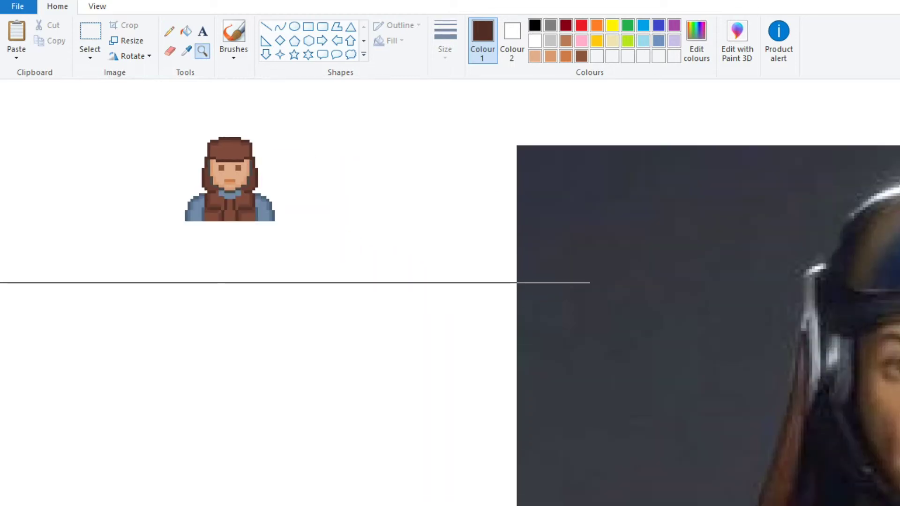
pyautogui.click(259, 148)
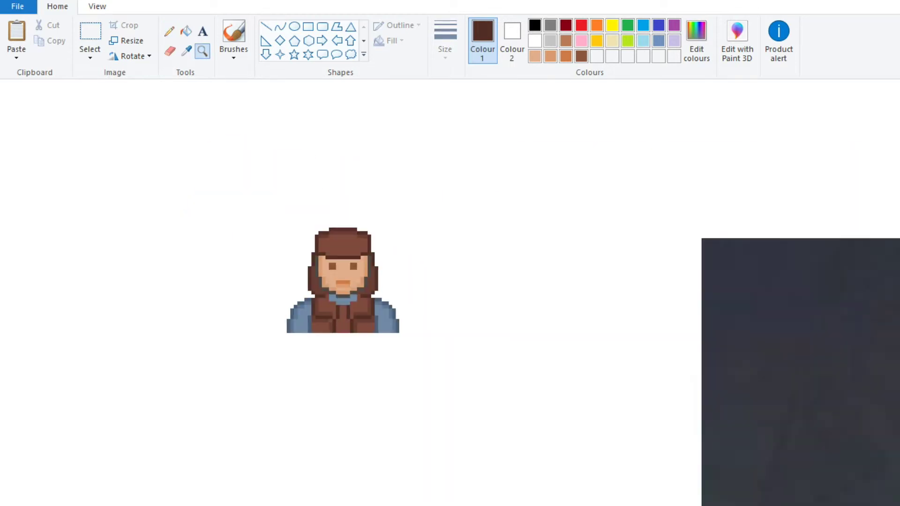
pyautogui.click(384, 285)
pyautogui.click(390, 293)
pyautogui.click(186, 50)
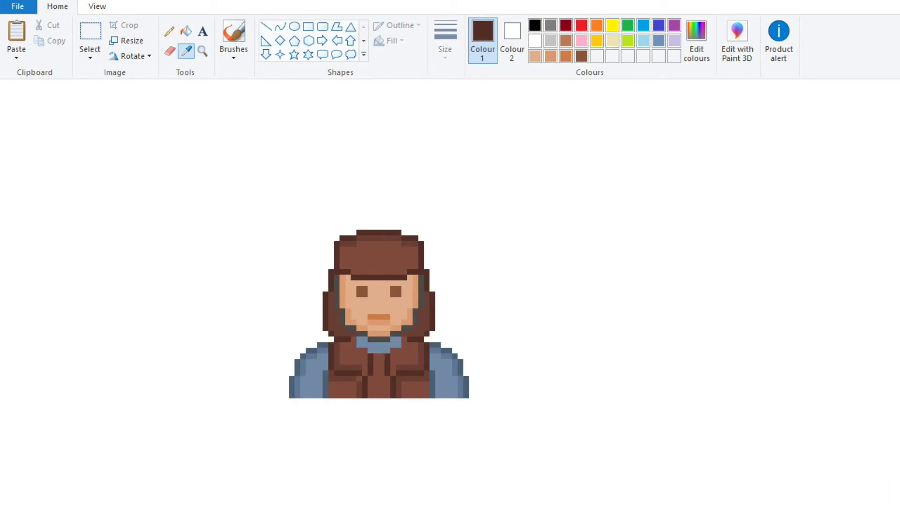
pyautogui.click(344, 272)
pyautogui.moveTo(366, 277); pyautogui.dragTo(406, 277)
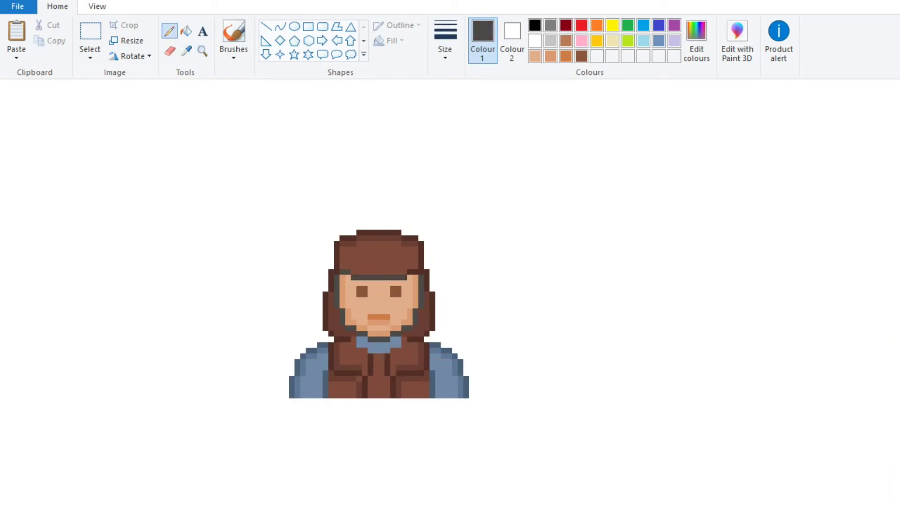
pyautogui.click(202, 51)
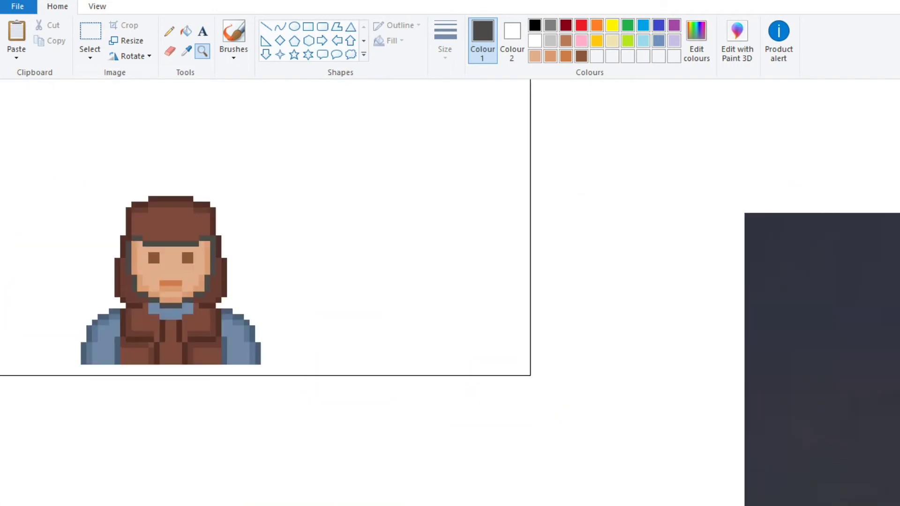
pyautogui.click(169, 31)
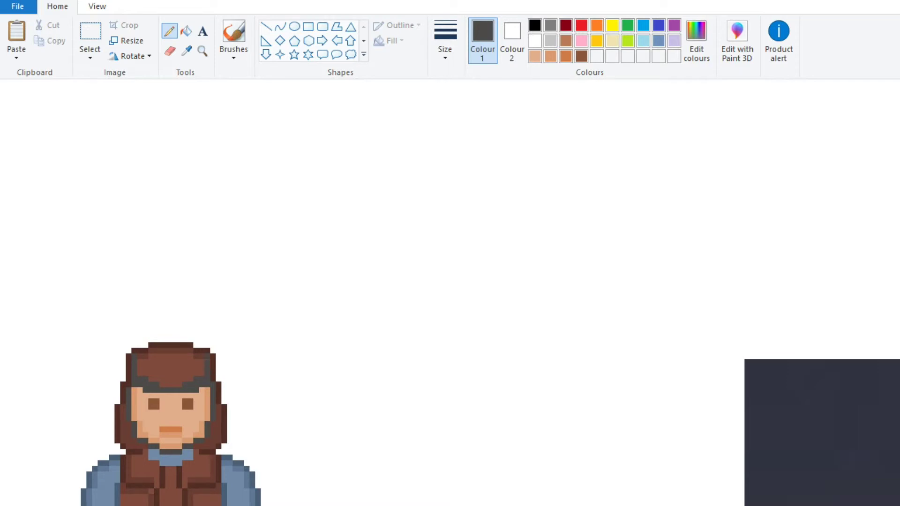
# Step: Fill the helmet's crown with navy based on the pilot's helmet and its upper shading row with a darker navy
pyautogui.click(202, 50)
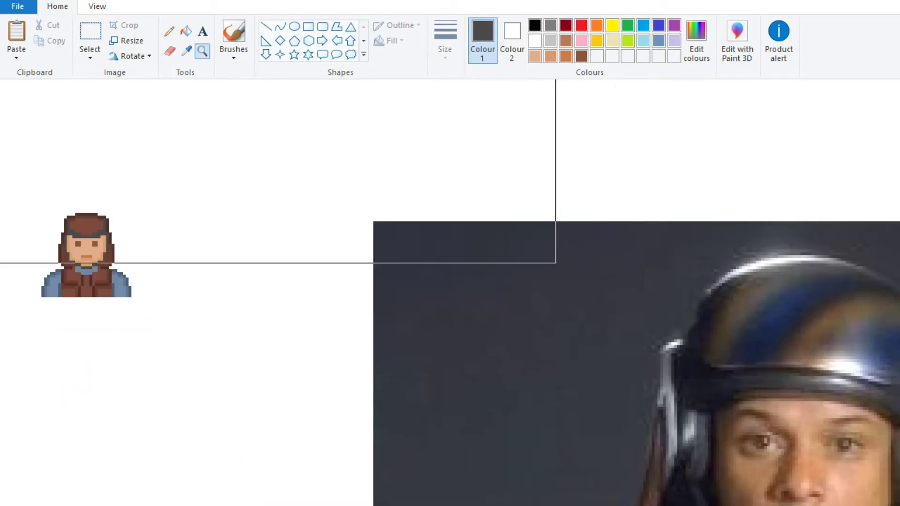
pyautogui.click(186, 31)
pyautogui.click(87, 225)
pyautogui.click(203, 51)
pyautogui.click(279, 188)
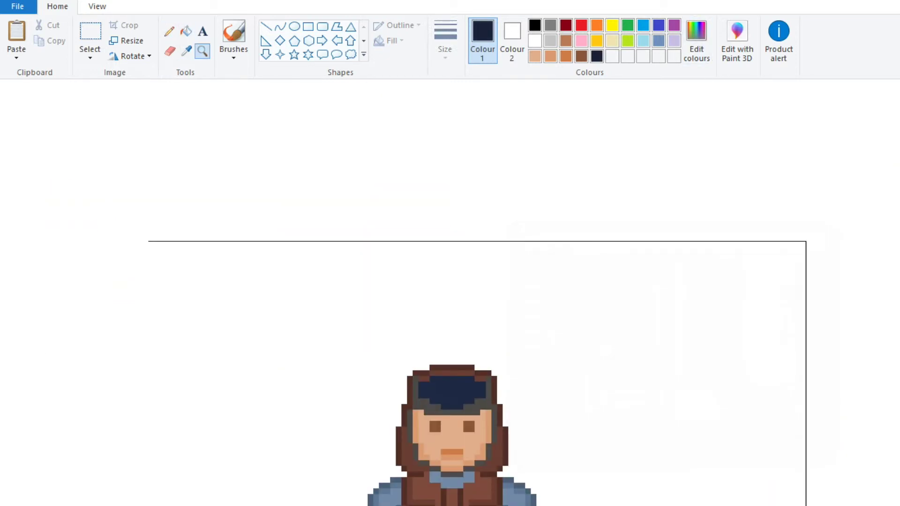
pyautogui.click(424, 379)
pyautogui.click(451, 373)
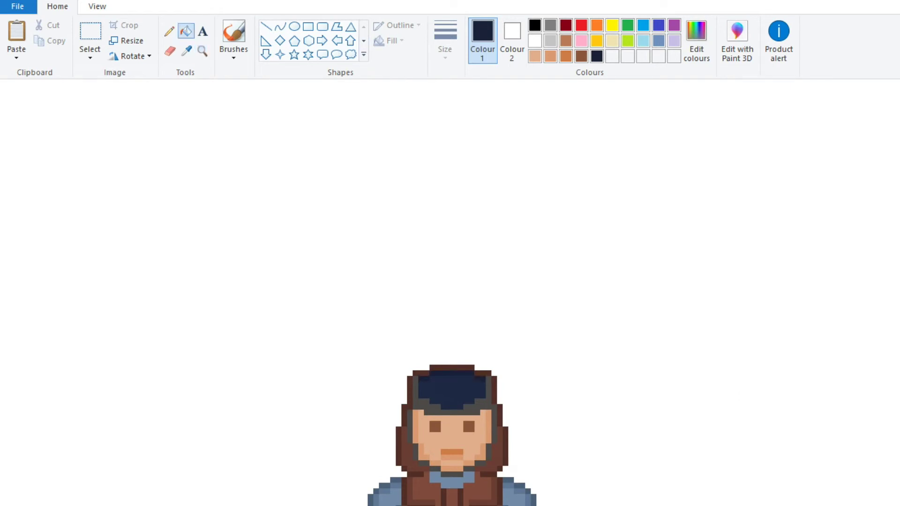
# Step: Darken the navy to RGB 14, 19, 31 and redraw the helmet's top outline with it
pyautogui.click(696, 42)
pyautogui.click(814, 380)
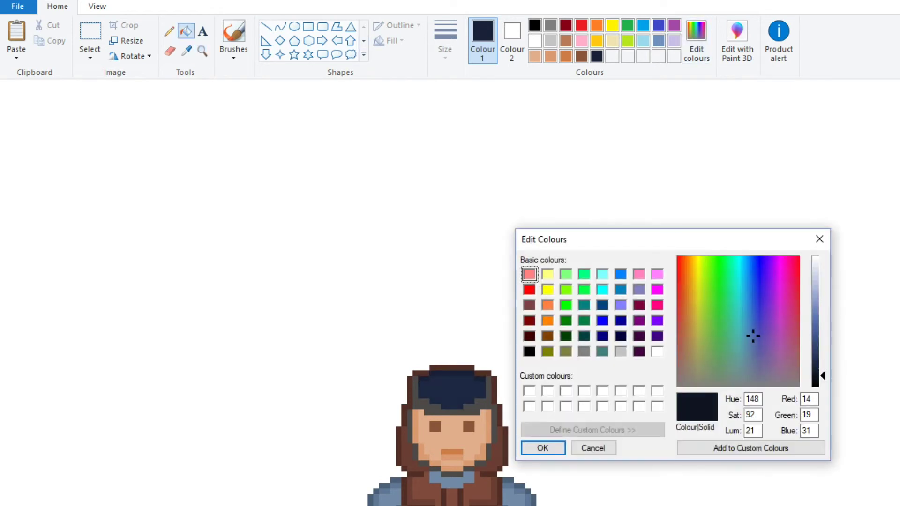
pyautogui.click(541, 446)
pyautogui.click(169, 31)
pyautogui.moveTo(430, 367); pyautogui.dragTo(463, 367)
# Step: Darken the helmet rim's grey and redraw the outer side edges of the helmet with it
pyautogui.click(187, 51)
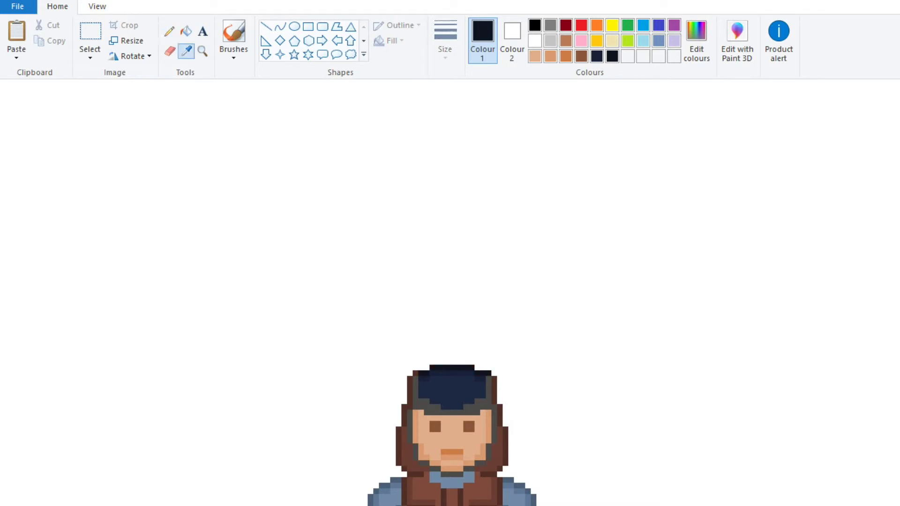
pyautogui.click(491, 389)
pyautogui.click(696, 41)
pyautogui.press('Return')
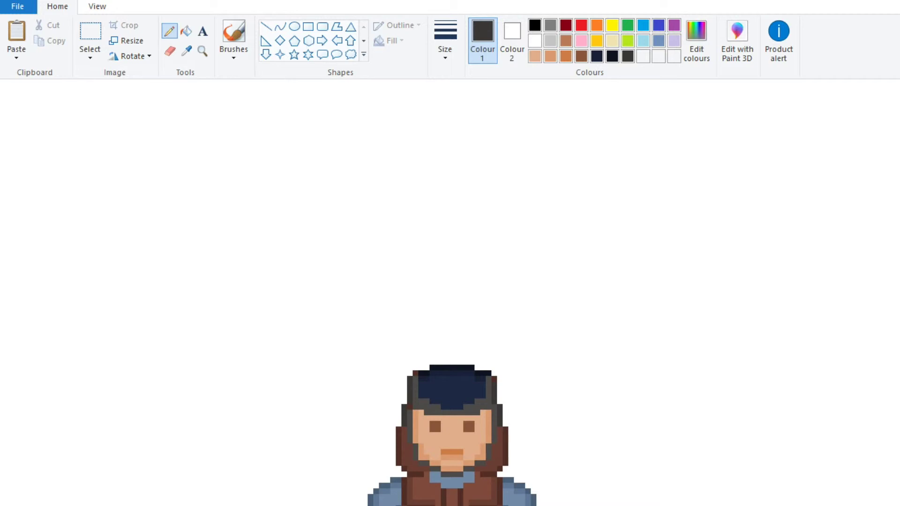
pyautogui.click(187, 50)
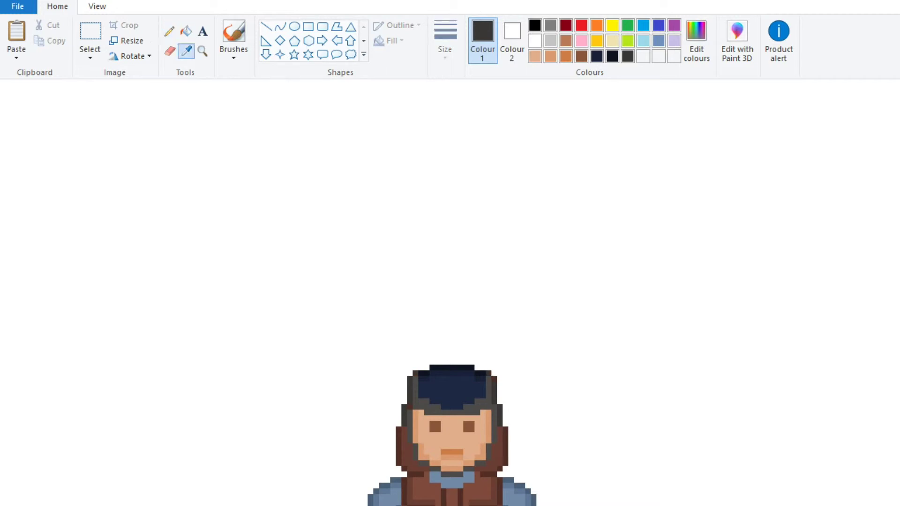
pyautogui.click(409, 407)
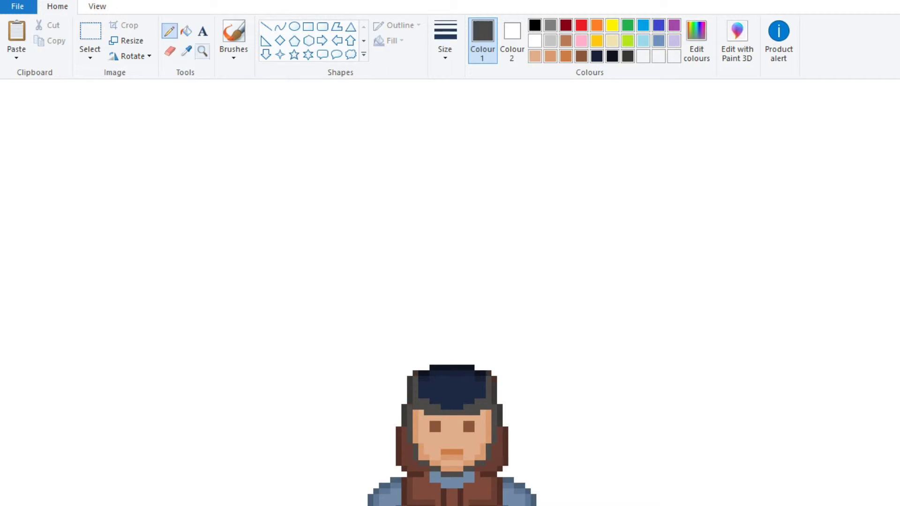
# Step: Clear the brown vest and blue collar from the torso by filling every patch with white
pyautogui.scroll(-4, 450, 291)
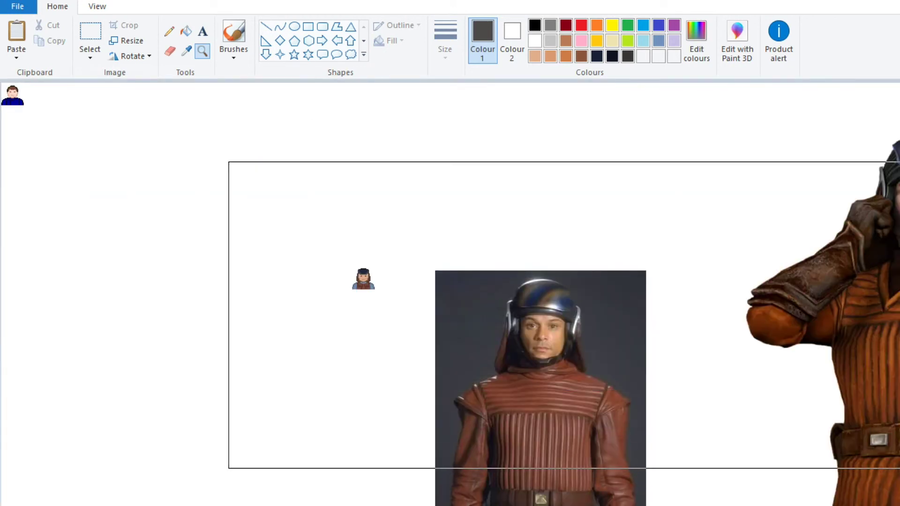
pyautogui.click(543, 324)
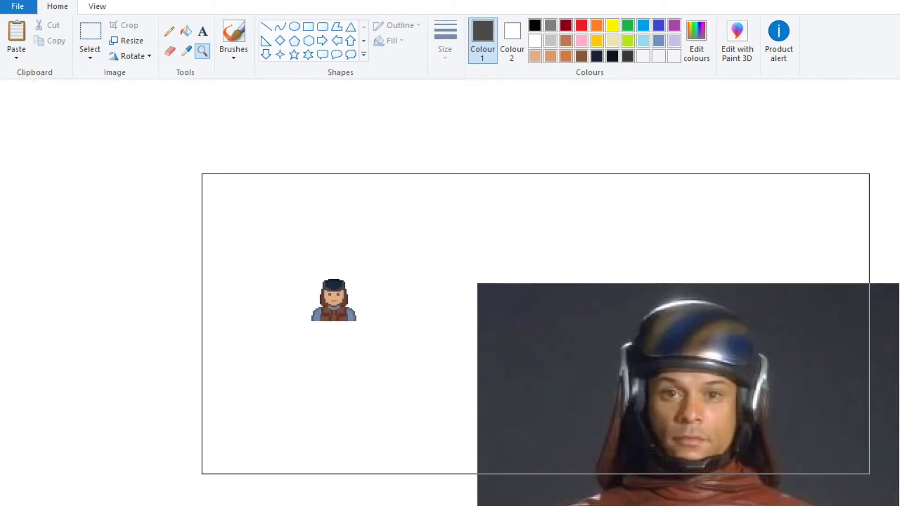
pyautogui.scroll(3, 300, 300)
pyautogui.click(186, 31)
pyautogui.rightClick(408, 344)
pyautogui.rightClick(403, 361)
pyautogui.rightClick(420, 377)
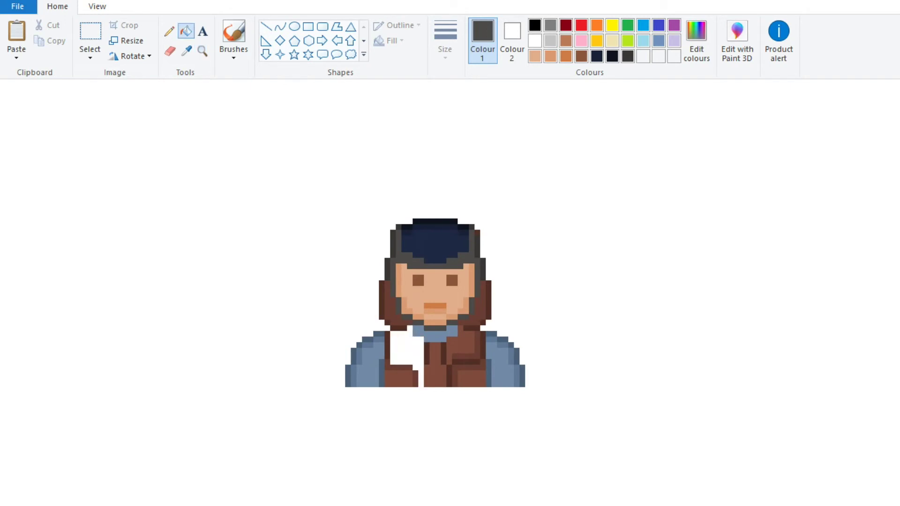
pyautogui.rightClick(398, 378)
pyautogui.rightClick(434, 366)
pyautogui.rightClick(436, 335)
pyautogui.rightClick(461, 345)
pyautogui.rightClick(466, 362)
pyautogui.rightClick(451, 380)
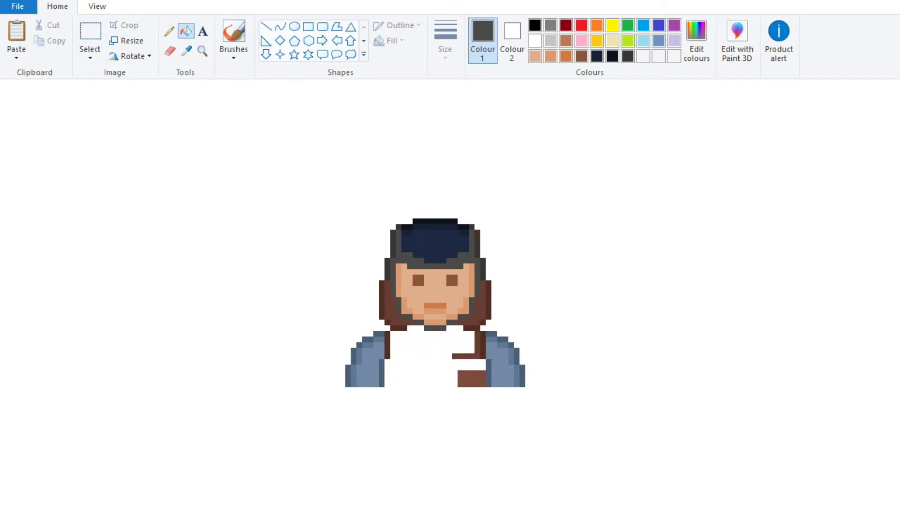
pyautogui.rightClick(472, 378)
pyautogui.rightClick(477, 346)
# Step: Sample the jacket's red-brown from the pilot reference photo and adjust its shade for the portrait
pyautogui.click(202, 51)
pyautogui.hotkey('ctrl', 'pagedown')
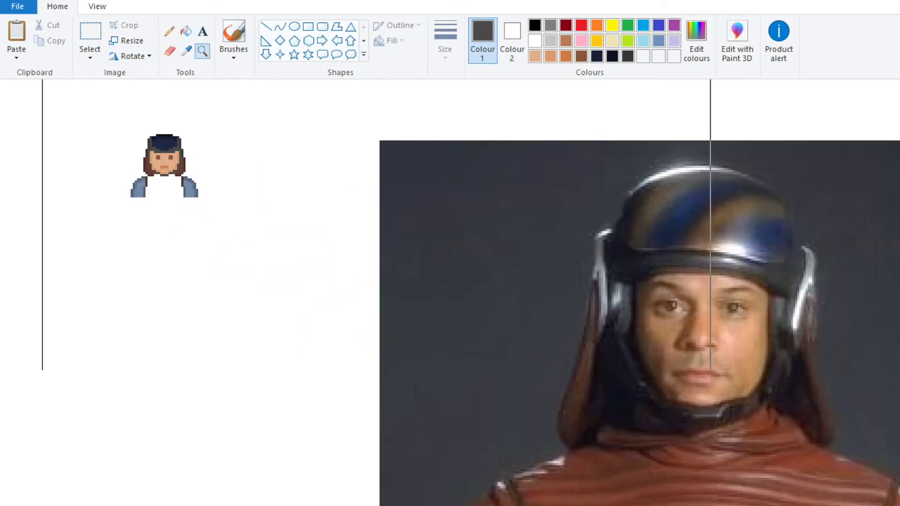
pyautogui.hotkey('ctrl', 'pagedown')
pyautogui.click(186, 50)
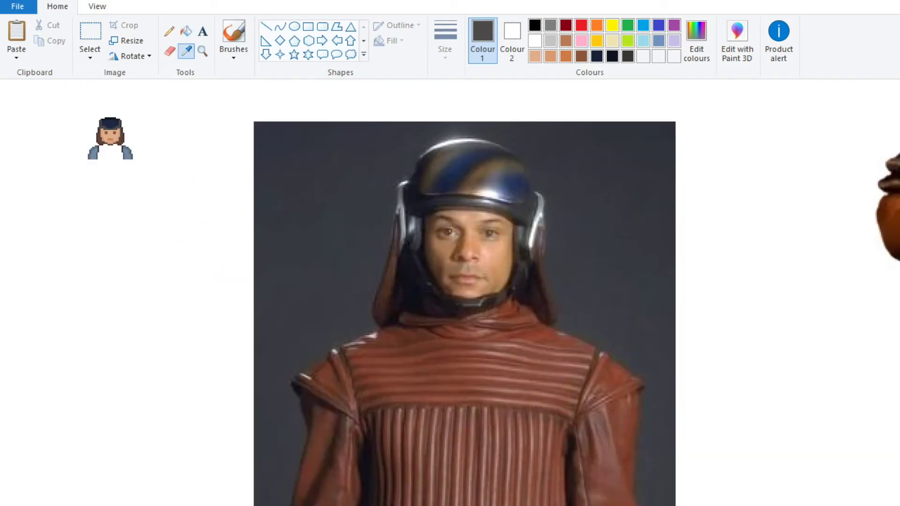
pyautogui.click(492, 338)
pyautogui.click(696, 42)
pyautogui.click(539, 446)
pyautogui.click(203, 50)
pyautogui.click(217, 161)
pyautogui.click(318, 267)
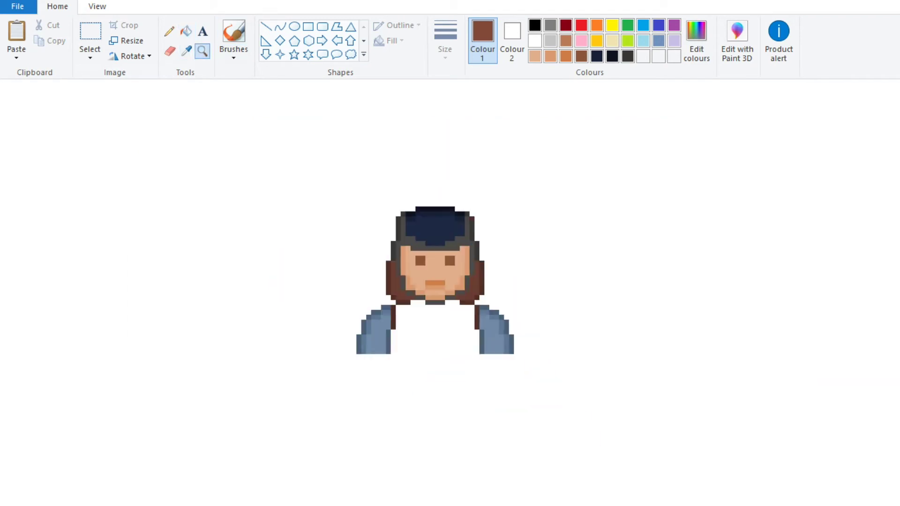
# Step: Draw a horizontal stripe across the chest and recolour it with a brighter red-brown
pyautogui.click(169, 31)
pyautogui.moveTo(310, 283); pyautogui.dragTo(402, 283)
pyautogui.click(696, 43)
pyautogui.moveTo(822, 324); pyautogui.dragTo(823, 333)
pyautogui.click(536, 445)
pyautogui.click(186, 31)
pyautogui.click(356, 283)
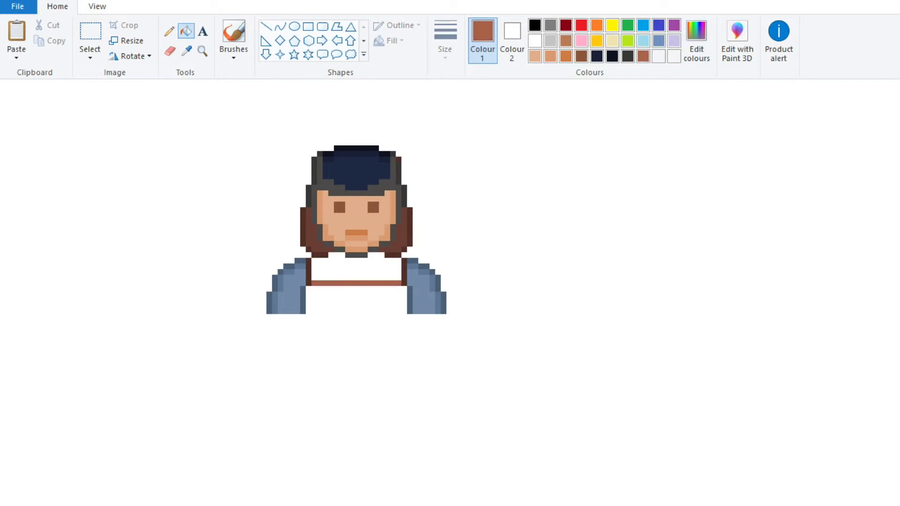
# Step: Add horizontal stripes on the upper chest and evenly spaced vertical stripes on the lower chest in the bright red-brown
pyautogui.click(169, 31)
pyautogui.moveTo(321, 272)
pyautogui.mouseDown()
pyautogui.moveTo(389, 272)
pyautogui.moveTo(362, 261)
pyautogui.mouseUp()
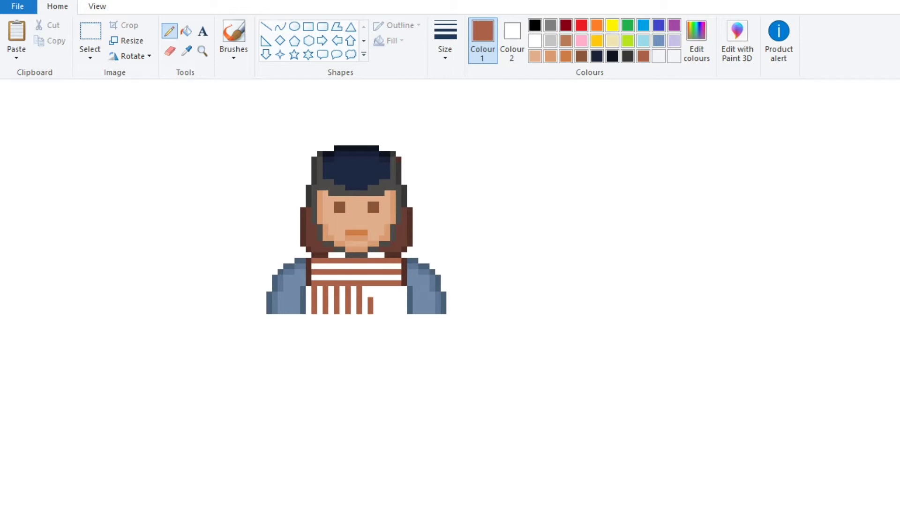
pyautogui.moveTo(382, 286); pyautogui.dragTo(381, 309)
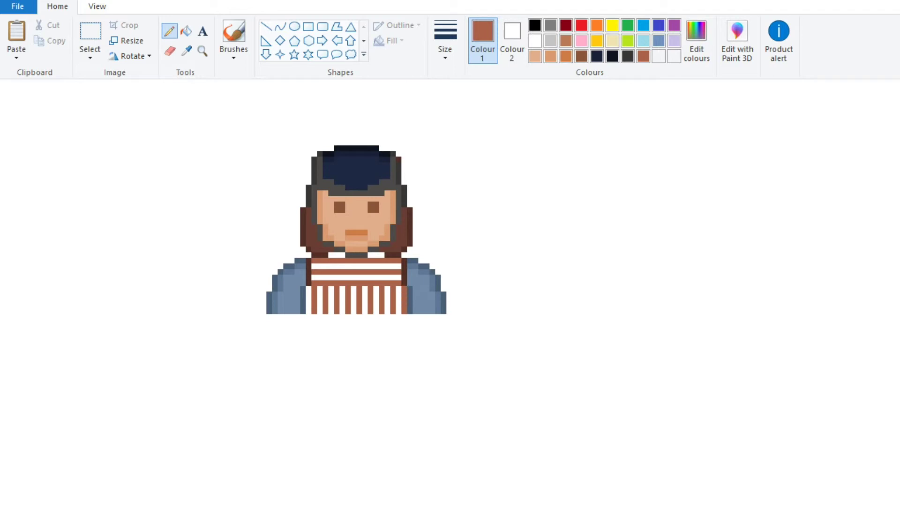
# Step: Darken the stripe colour to RGB 142, 82, 62 and fill the neck gaps and the spaces between the vertical and horizontal stripes
pyautogui.click(696, 42)
pyautogui.moveTo(825, 324); pyautogui.dragTo(824, 334)
pyautogui.click(542, 446)
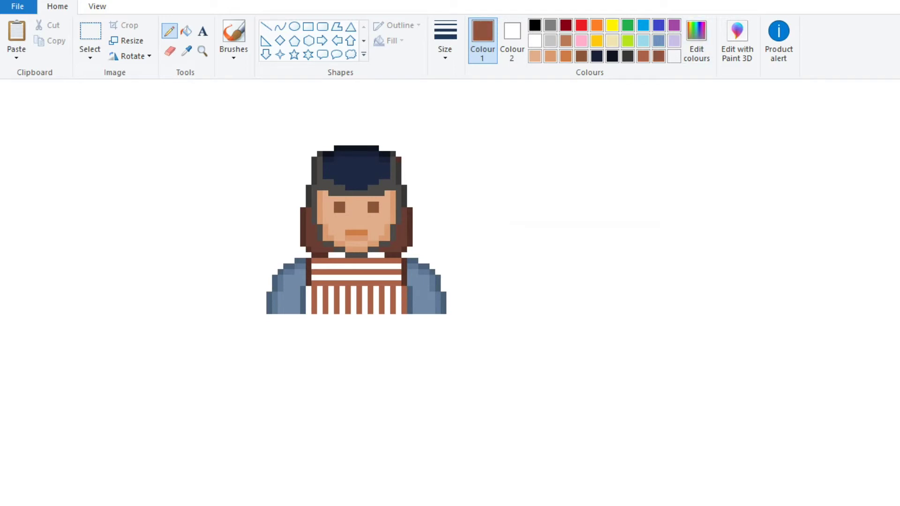
pyautogui.moveTo(387, 286); pyautogui.dragTo(387, 313)
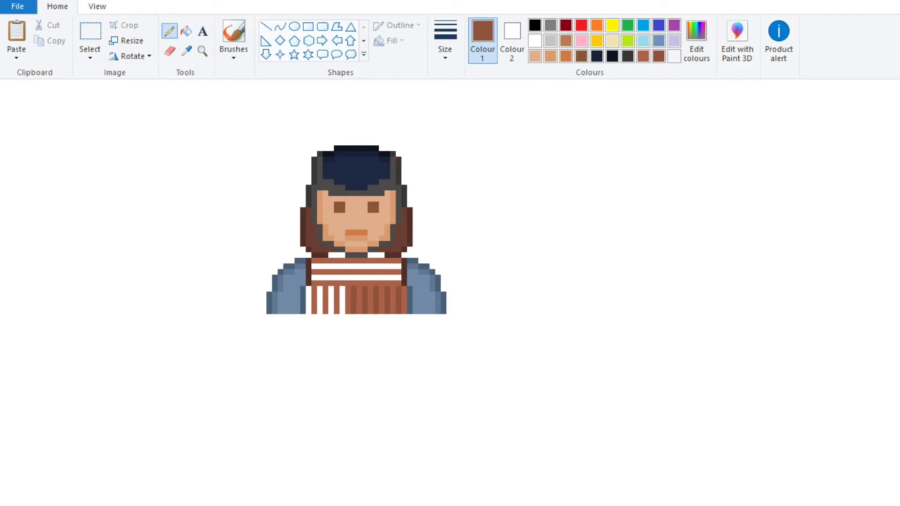
pyautogui.moveTo(331, 312); pyautogui.dragTo(331, 287)
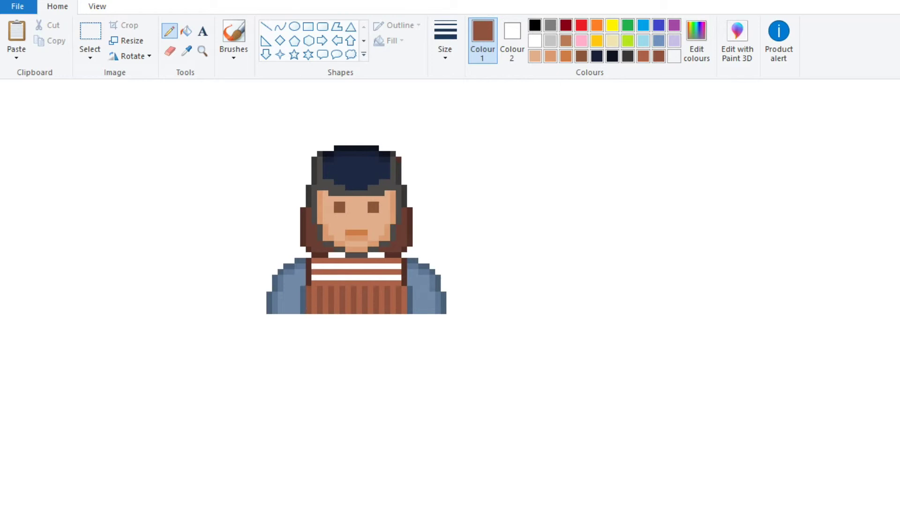
pyautogui.click(186, 31)
pyautogui.click(375, 255)
pyautogui.click(356, 266)
pyautogui.click(356, 277)
# Step: Darken the red-brown further and recolour the chest's side edges and the outer outlines of both shoulders with it
pyautogui.click(203, 51)
pyautogui.rightClick(356, 230)
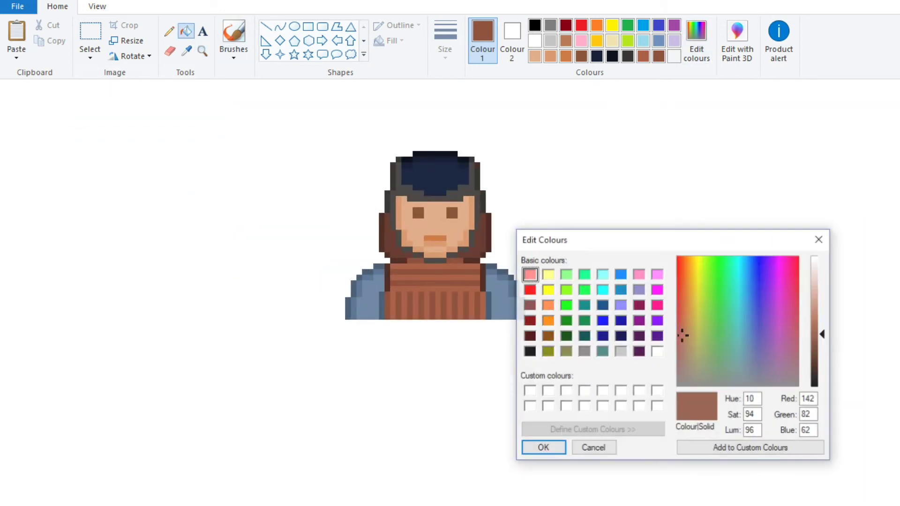
pyautogui.press('Return')
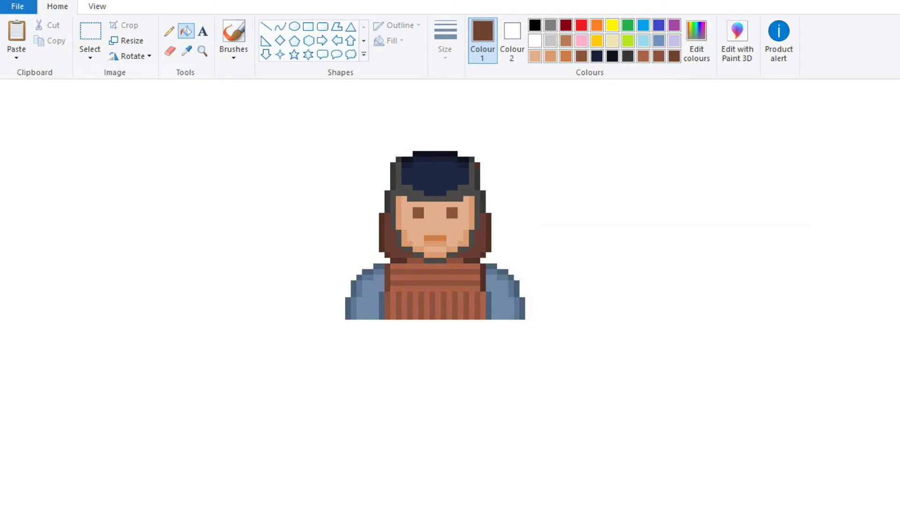
pyautogui.click(488, 306)
pyautogui.click(482, 278)
pyautogui.click(491, 266)
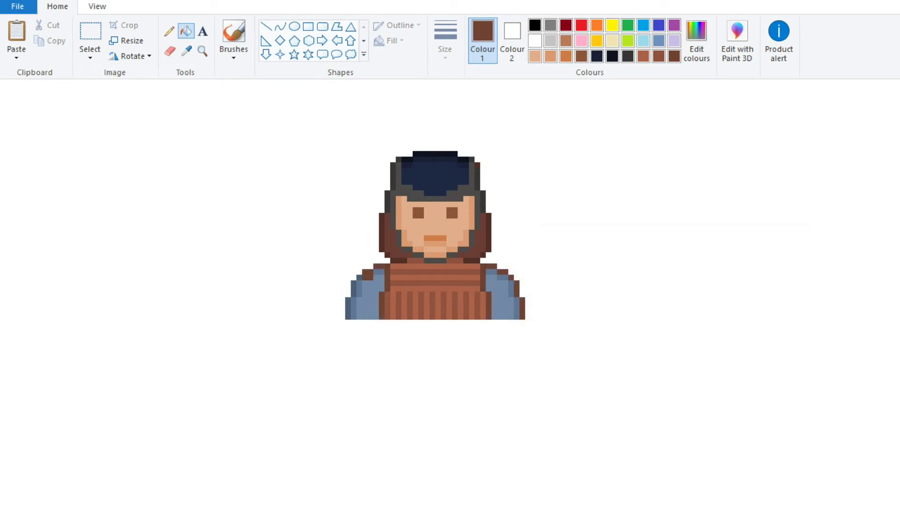
pyautogui.click(348, 310)
# Step: Clear the blue filling and shading from both sleeves with white
pyautogui.rightClick(370, 300)
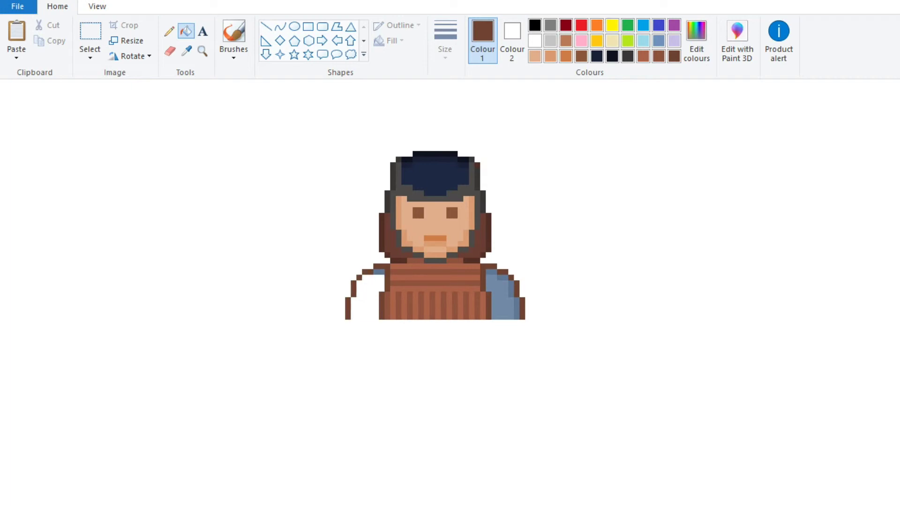
pyautogui.rightClick(499, 300)
pyautogui.rightClick(511, 288)
pyautogui.rightClick(516, 309)
pyautogui.rightClick(502, 277)
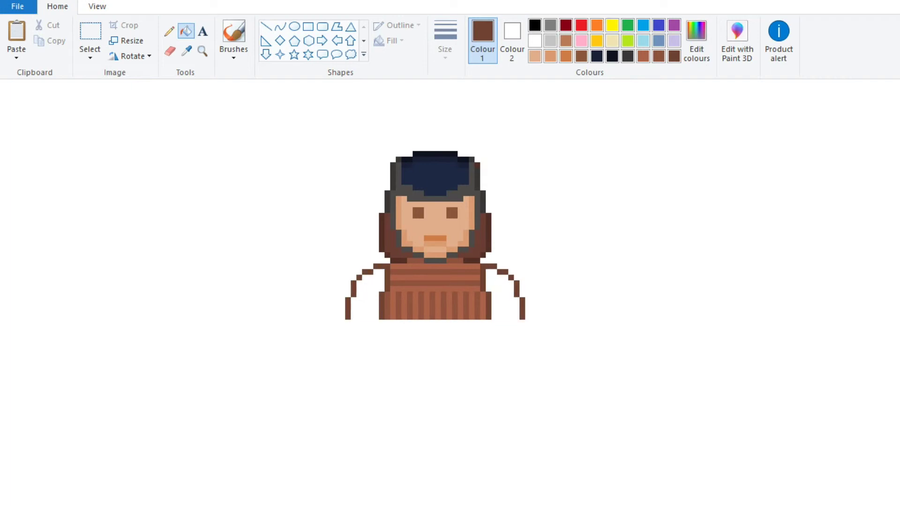
# Step: Draw pointed shoulder pads in the dark outline brown, fill them with the bright red-brown and shade them with the darker stripe colour
pyautogui.click(169, 31)
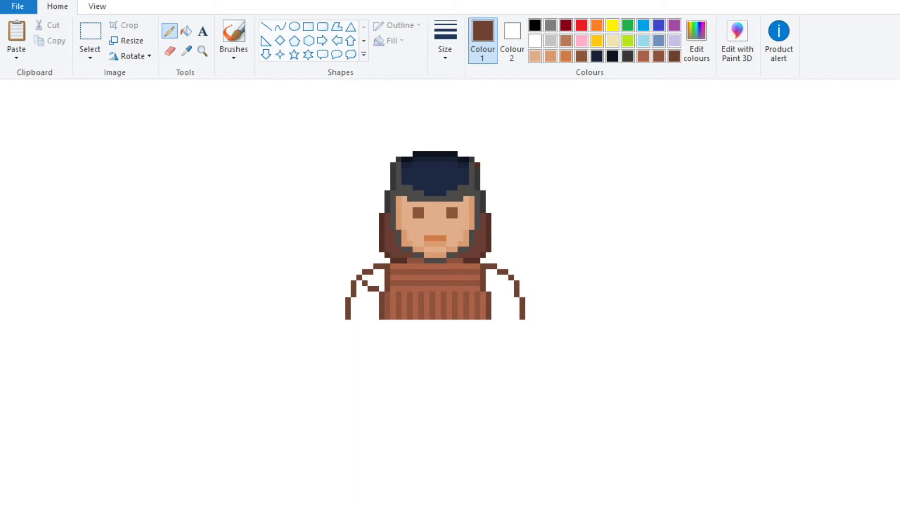
pyautogui.click(505, 283)
pyautogui.click(186, 50)
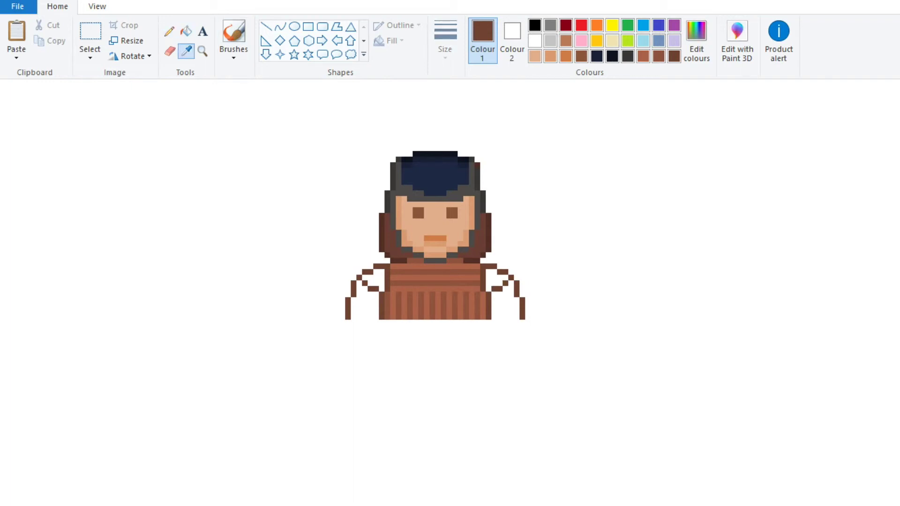
pyautogui.click(435, 276)
pyautogui.click(496, 280)
pyautogui.click(373, 280)
pyautogui.click(169, 31)
pyautogui.click(186, 51)
pyautogui.click(387, 305)
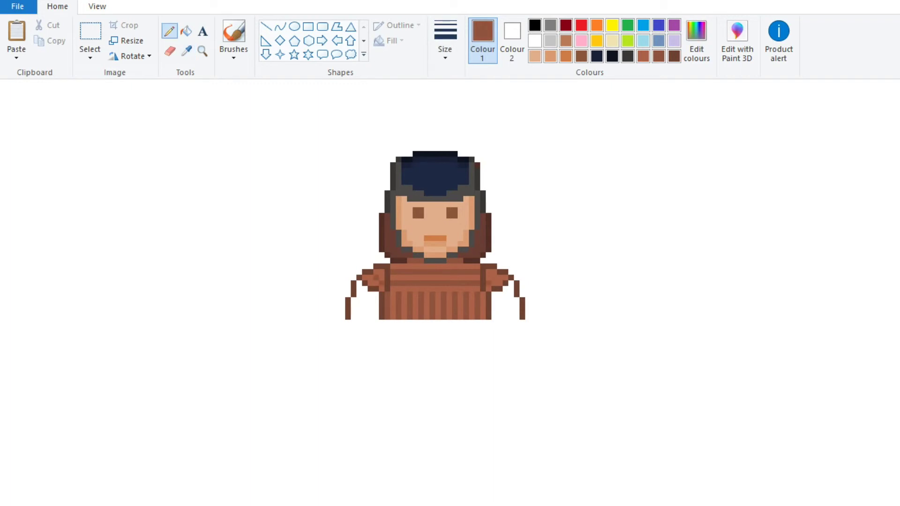
# Step: Close the lower ends of both sleeves and fill the sleeves with the chest's bright red-brown
pyautogui.click(202, 51)
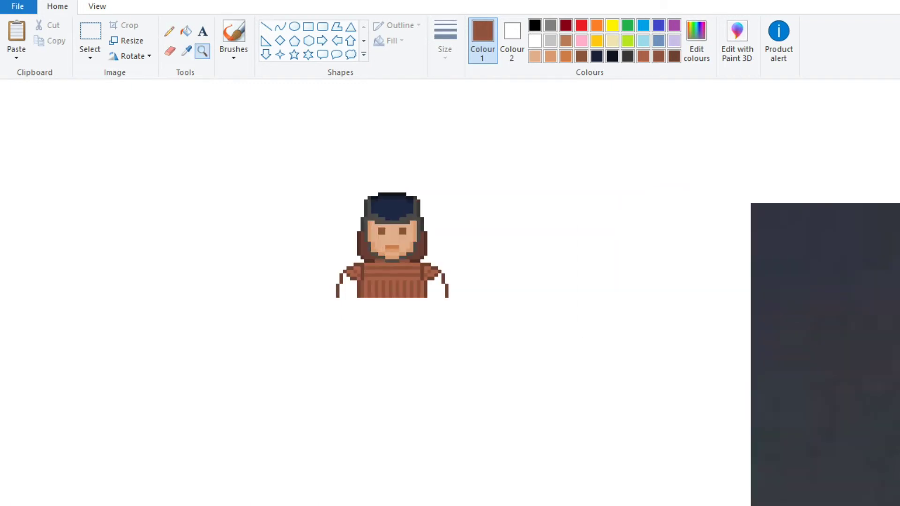
pyautogui.click(186, 51)
pyautogui.click(417, 277)
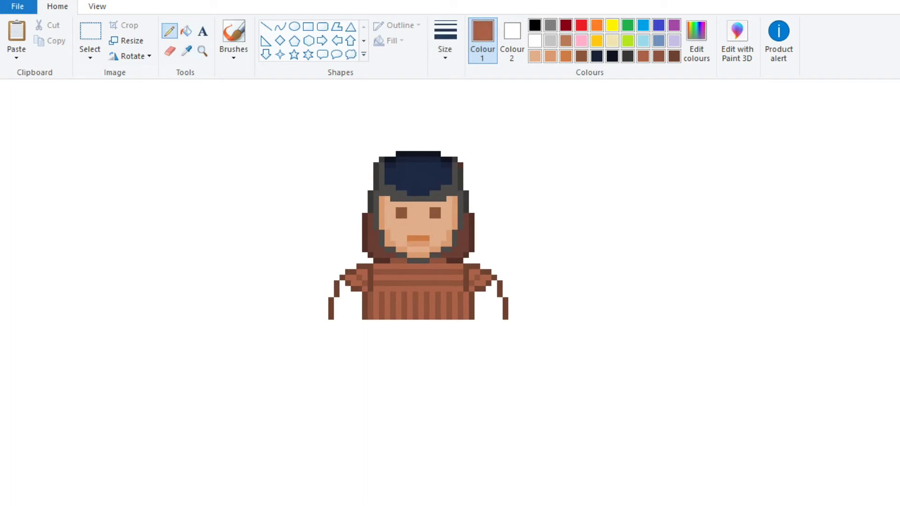
pyautogui.moveTo(477, 317); pyautogui.dragTo(501, 317)
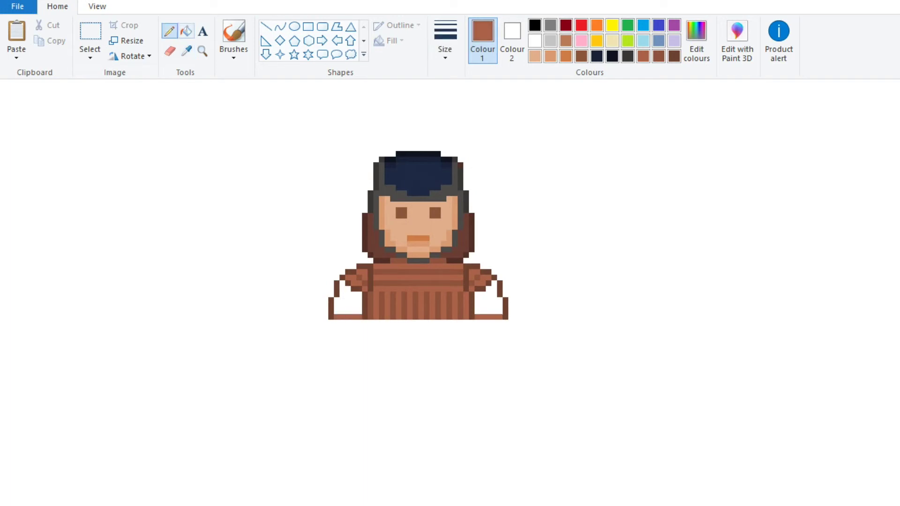
pyautogui.click(186, 31)
pyautogui.click(349, 300)
pyautogui.click(488, 300)
# Step: Draw short vertical folds on both sleeves in the darker stripe colour
pyautogui.click(186, 51)
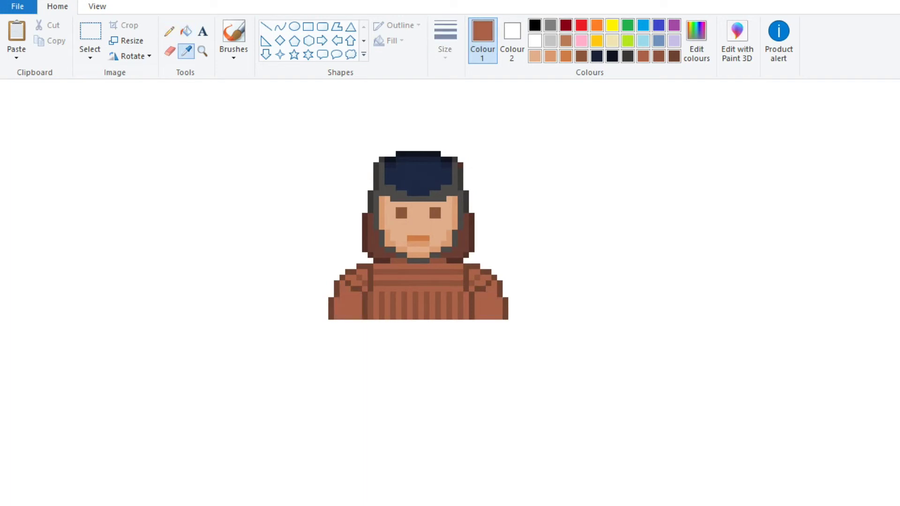
pyautogui.click(370, 305)
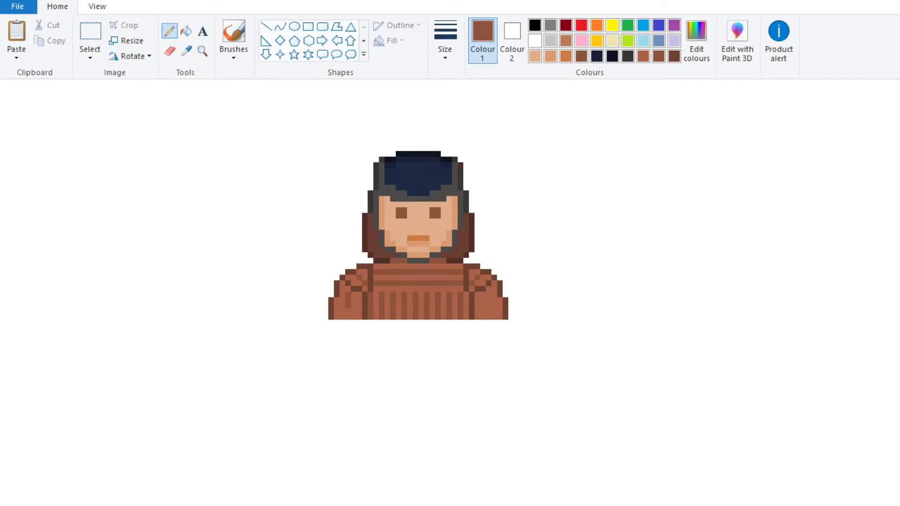
pyautogui.moveTo(341, 311); pyautogui.dragTo(341, 316)
pyautogui.moveTo(488, 295); pyautogui.dragTo(487, 300)
# Step: Place the pilot portrait in the canvas's upper-left corner and draw a dark brown line across the chest between the two stripe patterns
pyautogui.click(90, 30)
pyautogui.moveTo(317, 153); pyautogui.dragTo(530, 334)
pyautogui.moveTo(421, 234); pyautogui.dragTo(427, 234)
pyautogui.rightClick(475, 275)
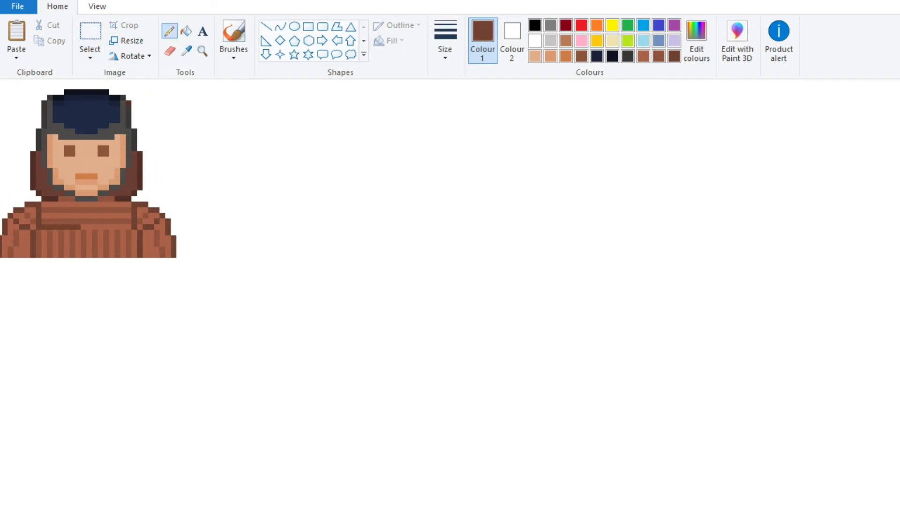
pyautogui.moveTo(132, 226); pyautogui.dragTo(41, 227)
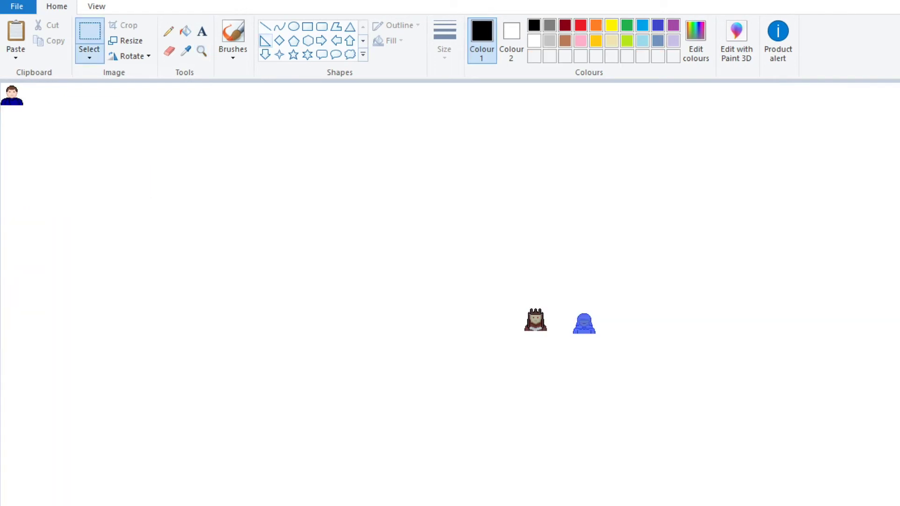
# Step: Fill the shaded edge of the crowned figure's face with the darker blue of the hologram's face outline
pyautogui.click(202, 50)
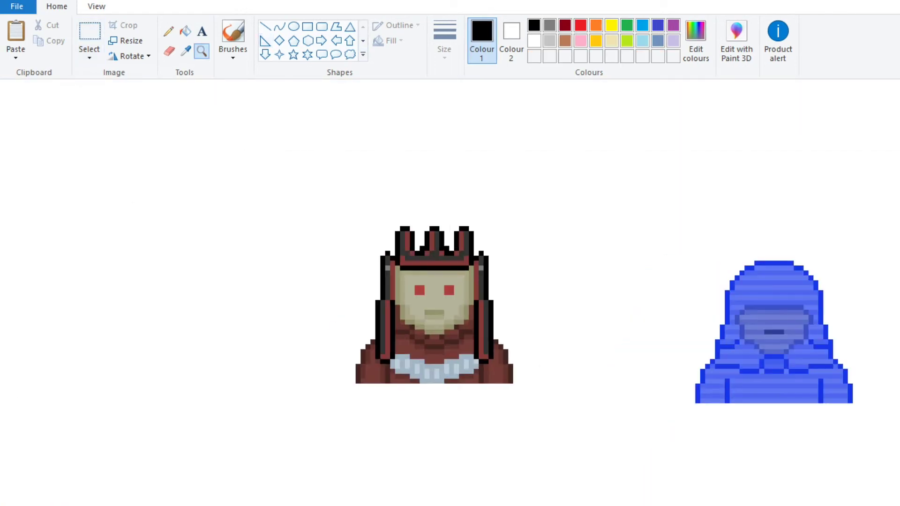
pyautogui.scroll(1, 709, 477)
pyautogui.click(186, 51)
pyautogui.click(778, 271)
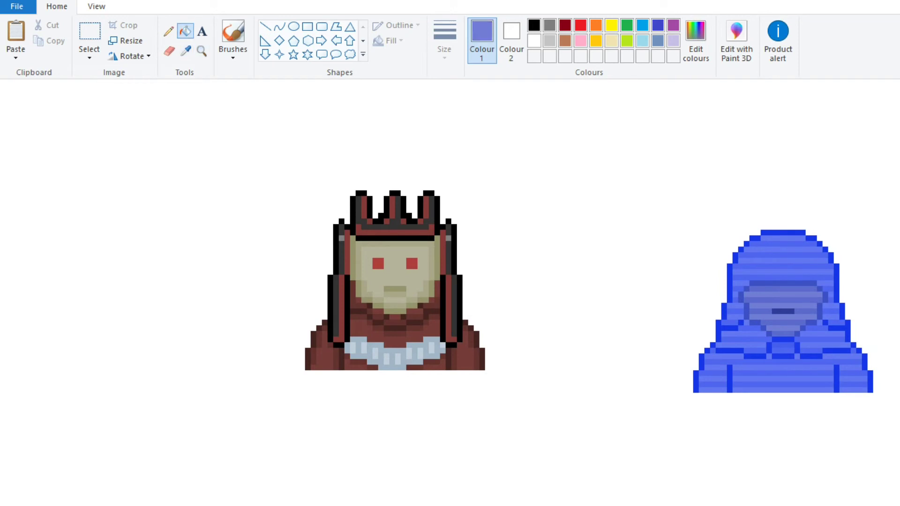
pyautogui.click(186, 50)
pyautogui.click(782, 357)
pyautogui.click(353, 257)
pyautogui.click(359, 288)
pyautogui.click(367, 300)
pyautogui.click(377, 305)
pyautogui.click(395, 311)
pyautogui.click(412, 305)
pyautogui.click(423, 300)
pyautogui.click(432, 288)
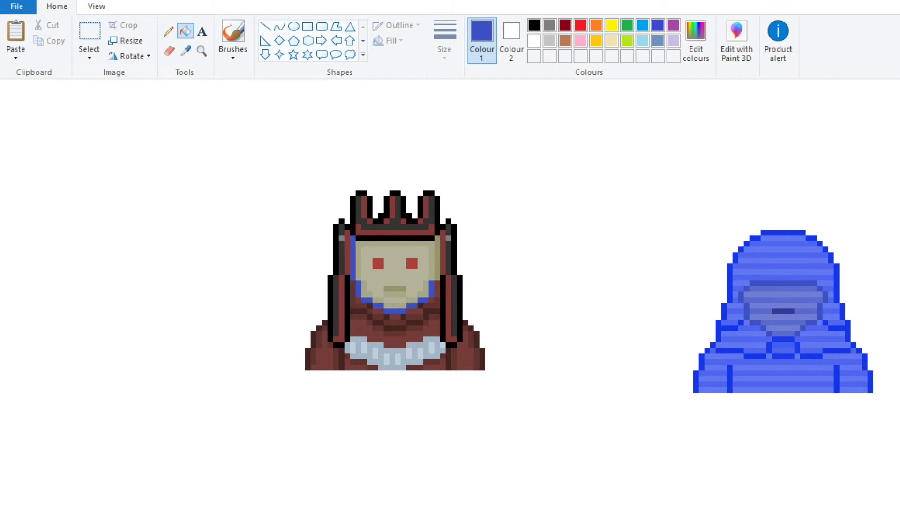
pyautogui.click(436, 257)
# Step: Recolour the crowned figure's mouth and both eyes with the dark navy of the hologram's mouth
pyautogui.click(185, 50)
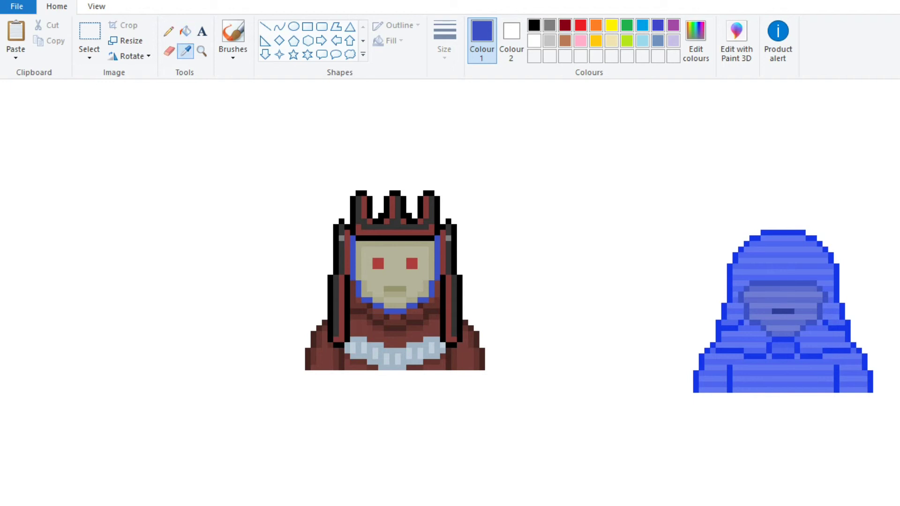
pyautogui.click(783, 311)
pyautogui.click(395, 288)
pyautogui.click(377, 264)
pyautogui.click(411, 264)
# Step: Draw evenly spaced horizontal light periwinkle stripes across the crowned figure's face, from forehead to chin
pyautogui.click(186, 51)
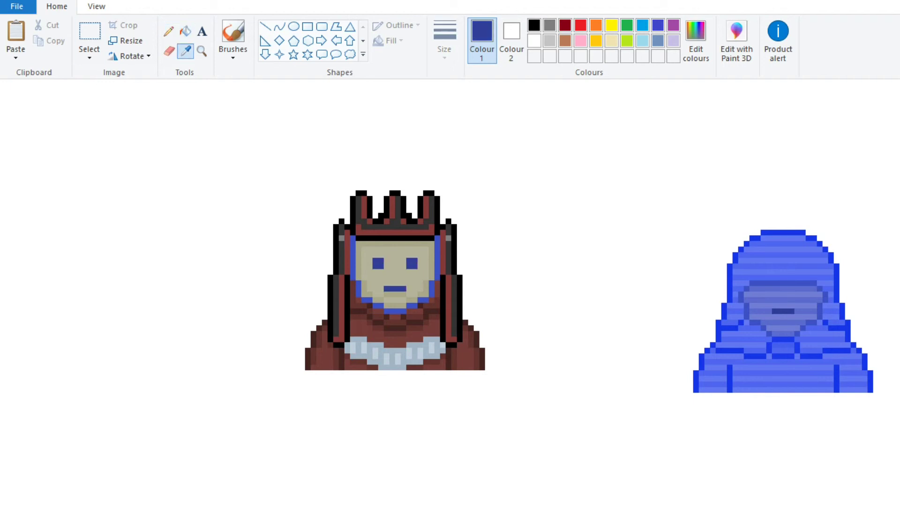
pyautogui.click(782, 272)
pyautogui.moveTo(358, 243); pyautogui.dragTo(432, 250)
pyautogui.hotkey('ctrl', 'z')
pyautogui.click(265, 26)
pyautogui.click(444, 49)
pyautogui.click(476, 134)
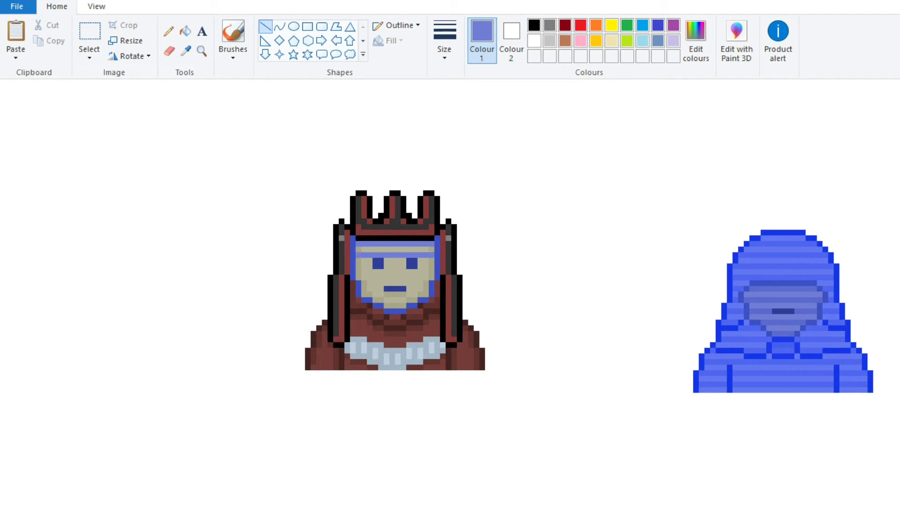
pyautogui.moveTo(356, 266); pyautogui.dragTo(434, 267)
pyautogui.moveTo(356, 274)
pyautogui.mouseDown()
pyautogui.moveTo(433, 275)
pyautogui.moveTo(428, 288)
pyautogui.mouseUp()
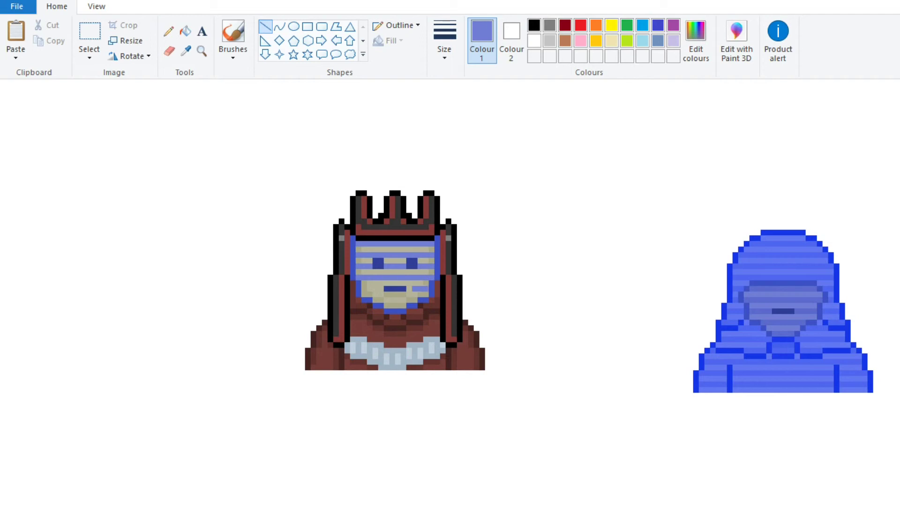
pyautogui.moveTo(361, 288); pyautogui.dragTo(417, 300)
# Step: Fill the remaining beige bands of the face with blue, using a slightly darker periwinkle between the light stripes
pyautogui.click(185, 31)
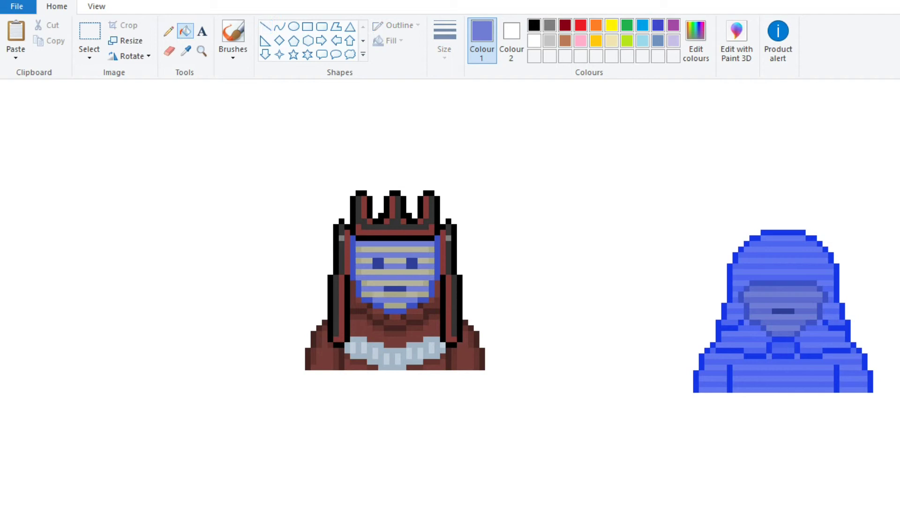
pyautogui.click(395, 306)
pyautogui.click(372, 294)
pyautogui.click(394, 295)
pyautogui.click(423, 294)
pyautogui.click(411, 295)
pyautogui.click(395, 283)
pyautogui.click(425, 283)
pyautogui.click(395, 272)
pyautogui.click(430, 272)
pyautogui.click(423, 260)
pyautogui.click(395, 260)
pyautogui.click(366, 260)
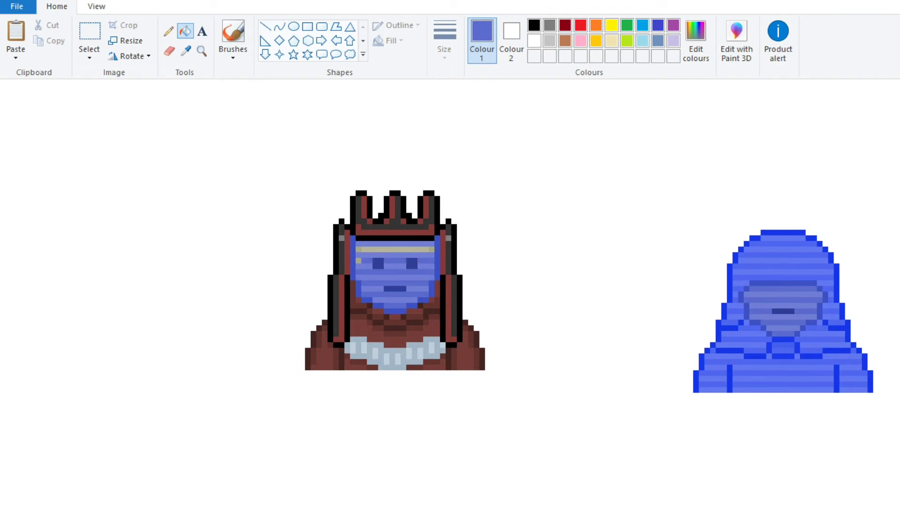
pyautogui.click(358, 260)
pyautogui.click(395, 250)
pyautogui.click(430, 249)
# Step: Recolour the black outline on the crown's right-hand edge and the right hair strands with the hologram's bright outline blue
pyautogui.click(186, 50)
pyautogui.click(729, 375)
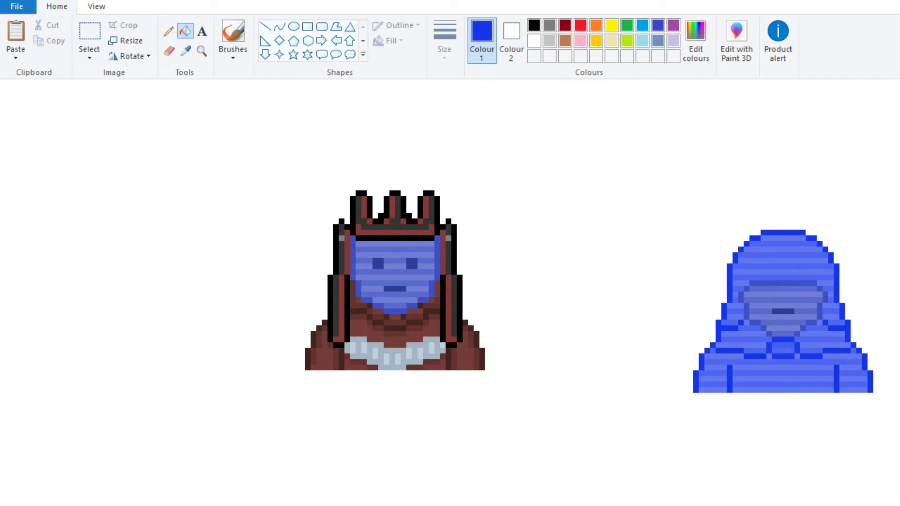
pyautogui.click(429, 193)
pyautogui.click(169, 31)
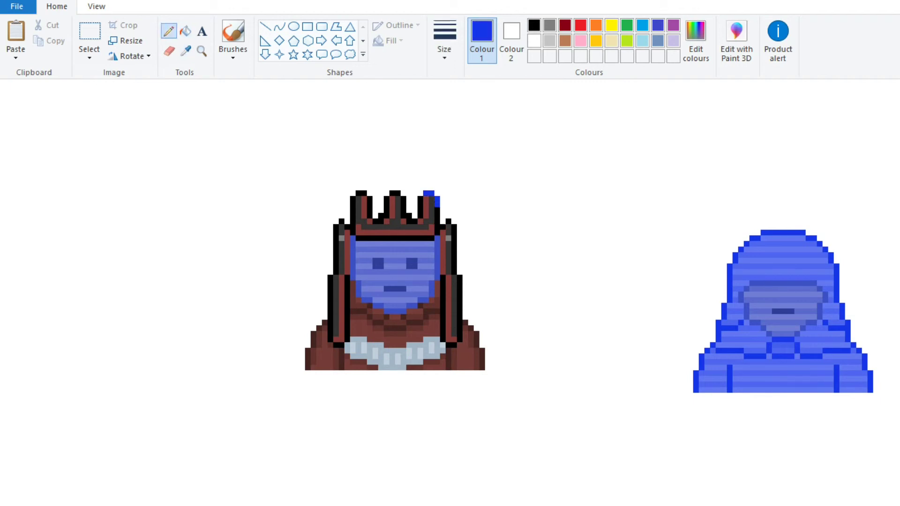
pyautogui.moveTo(453, 230)
pyautogui.mouseDown()
pyautogui.moveTo(459, 342)
pyautogui.moveTo(448, 345)
pyautogui.mouseUp()
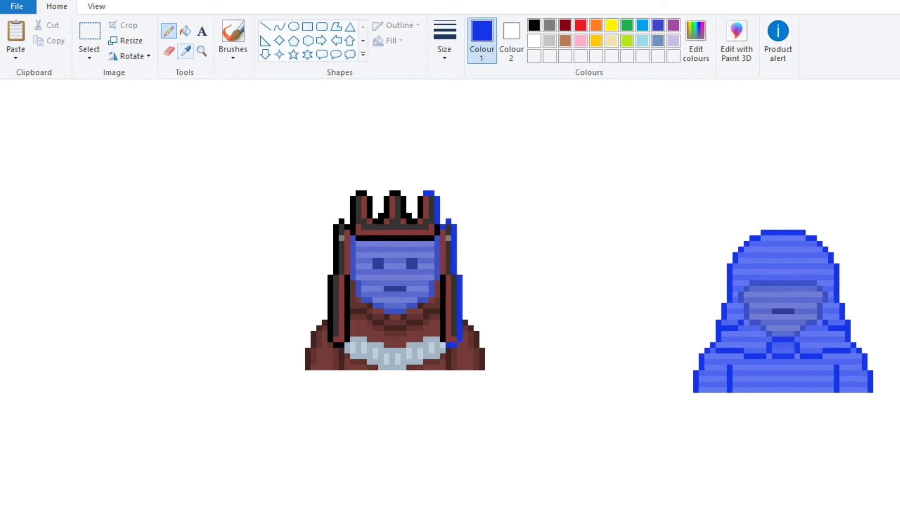
pyautogui.click(185, 31)
pyautogui.click(442, 309)
# Step: Fill the black outlines of the left hair strands with the same bright blue
pyautogui.click(346, 309)
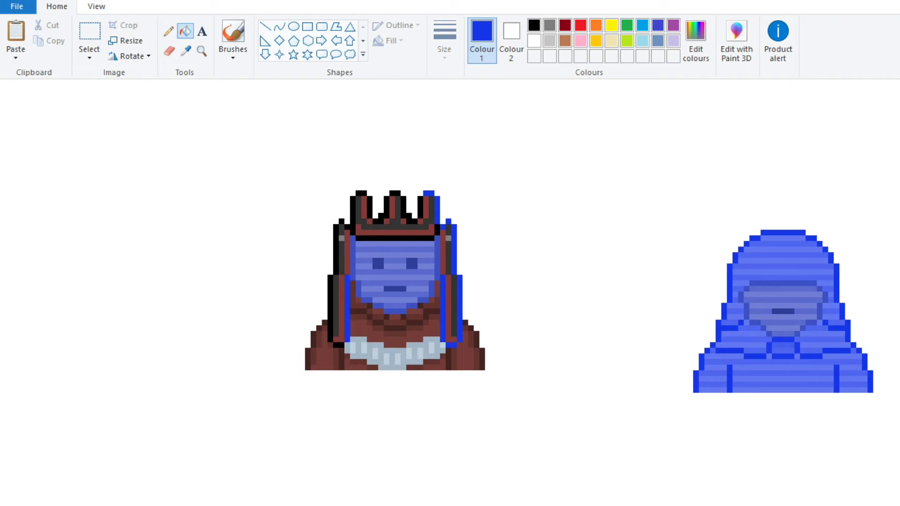
pyautogui.click(338, 345)
pyautogui.click(329, 309)
pyautogui.click(335, 249)
pyautogui.click(340, 221)
# Step: Fill the remaining black outlines of the crown's spikes and the band above the face with bright blue
pyautogui.click(169, 30)
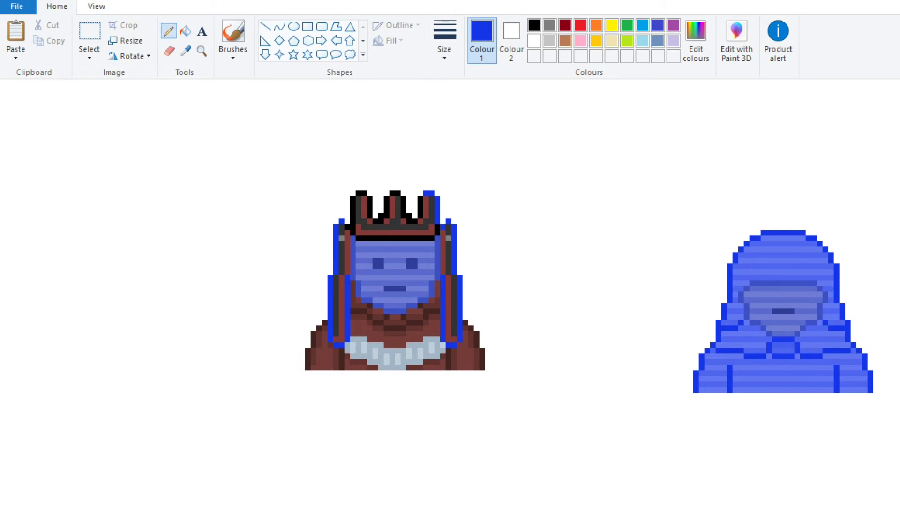
pyautogui.click(185, 31)
pyautogui.click(436, 229)
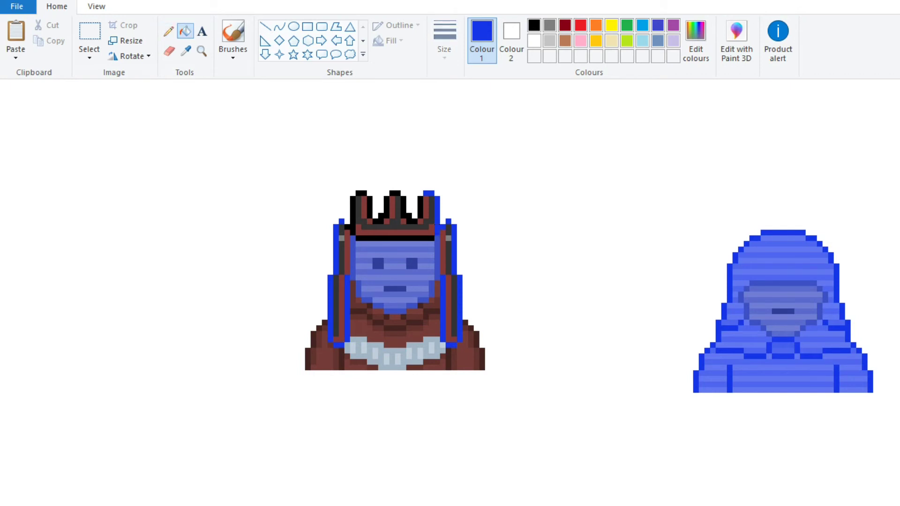
pyautogui.click(351, 216)
pyautogui.click(361, 193)
pyautogui.click(370, 207)
pyautogui.click(381, 218)
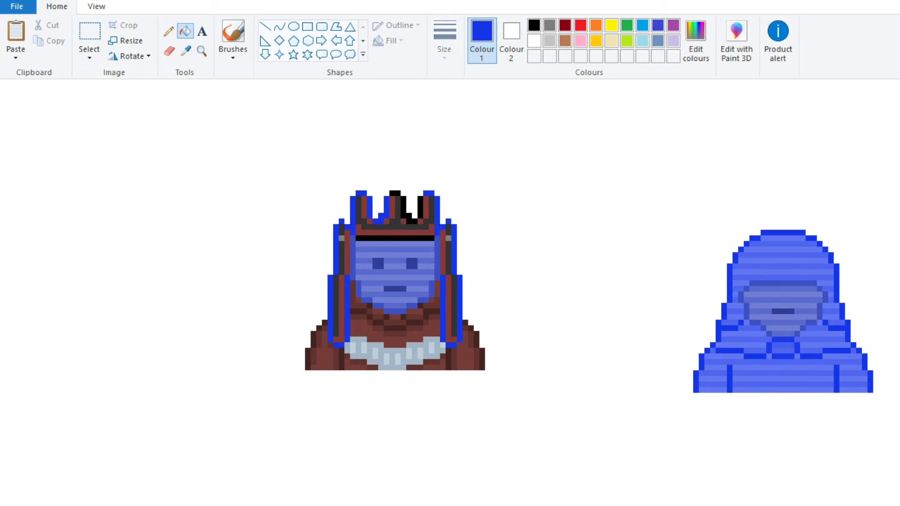
pyautogui.click(408, 218)
pyautogui.click(396, 192)
pyautogui.click(421, 206)
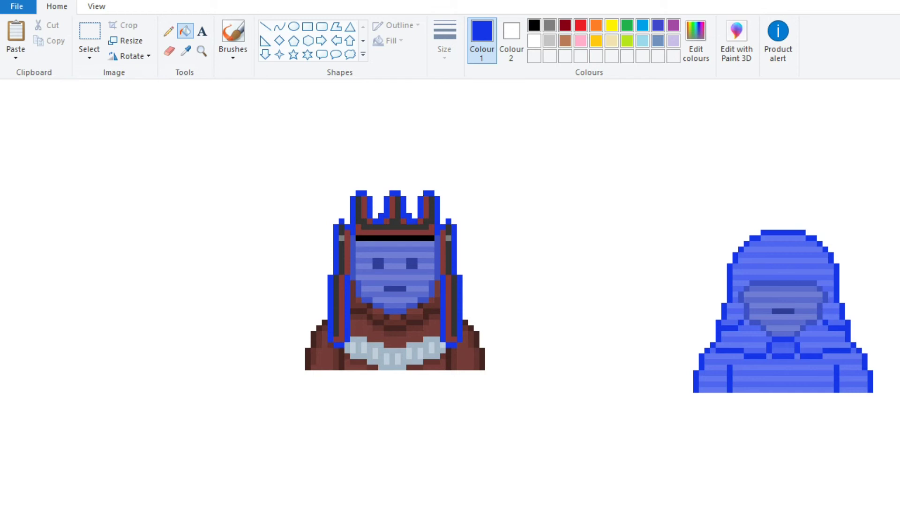
pyautogui.click(395, 238)
# Step: Fill the dark fold lines of the robe's collar below the face with the bright outline blue
pyautogui.click(395, 328)
pyautogui.click(378, 322)
pyautogui.click(369, 317)
pyautogui.click(359, 311)
pyautogui.click(414, 323)
pyautogui.click(432, 314)
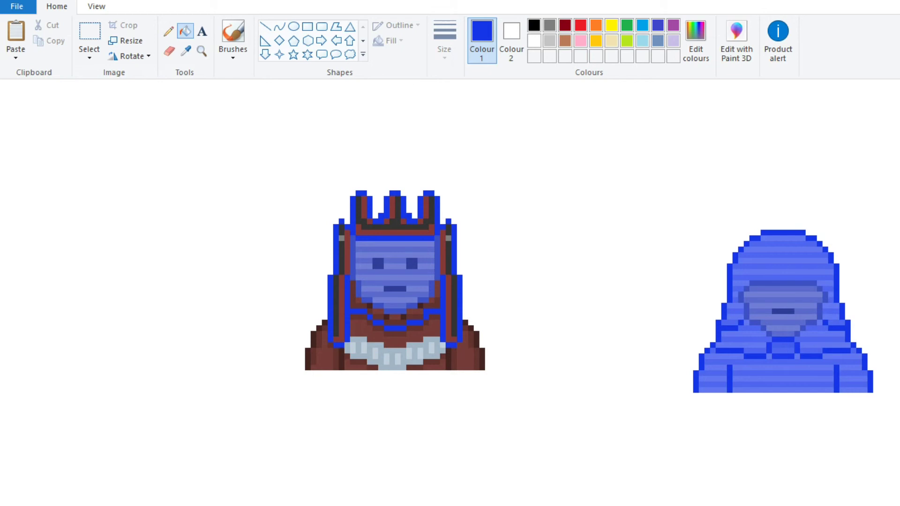
# Step: Recolour the dark outlines of both shoulders and the sleeve edges with bright blue
pyautogui.click(471, 329)
pyautogui.click(477, 339)
pyautogui.click(482, 359)
pyautogui.click(448, 358)
pyautogui.click(342, 358)
pyautogui.click(308, 359)
pyautogui.click(313, 339)
# Step: Fill the pale grey segments of the chest ornament with alternating mid-blue tones
pyautogui.click(185, 51)
pyautogui.click(394, 274)
pyautogui.click(347, 347)
pyautogui.click(355, 349)
pyautogui.hotkey('ctrl', 'z')
pyautogui.click(364, 347)
pyautogui.click(375, 354)
pyautogui.click(385, 359)
pyautogui.click(396, 359)
pyautogui.click(408, 353)
pyautogui.click(419, 354)
pyautogui.click(430, 349)
pyautogui.hotkey('ctrl', 'z')
pyautogui.click(442, 345)
pyautogui.click(186, 51)
pyautogui.click(386, 358)
pyautogui.click(395, 353)
# Step: Draw light blue horizontal stripes along the robe's hem and across the lower sleeves
pyautogui.click(186, 50)
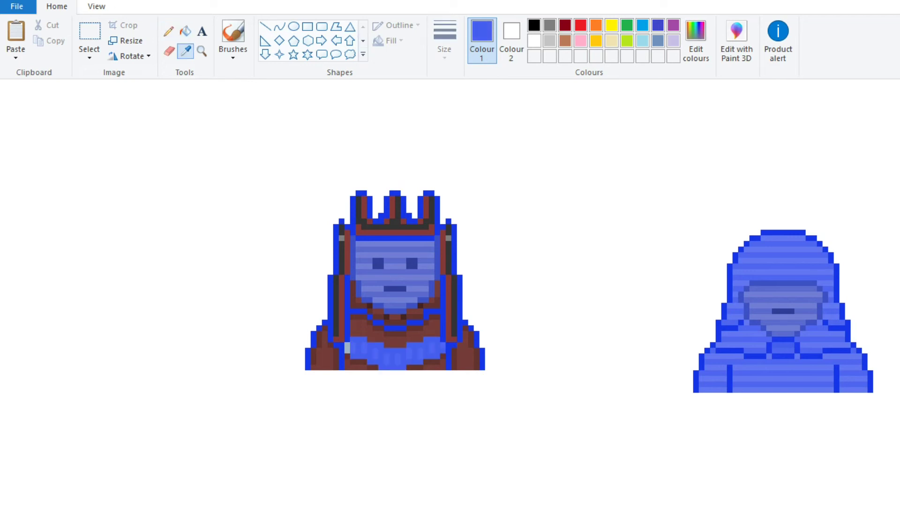
pyautogui.click(395, 269)
pyautogui.moveTo(314, 367)
pyautogui.mouseDown()
pyautogui.moveTo(480, 368)
pyautogui.moveTo(453, 356)
pyautogui.mouseUp()
pyautogui.click(453, 368)
pyautogui.click(442, 356)
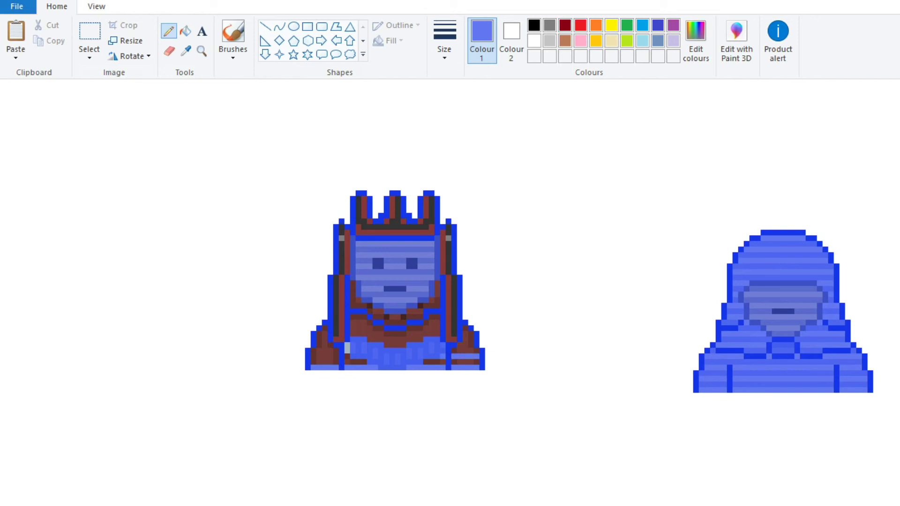
pyautogui.moveTo(350, 357)
pyautogui.mouseDown()
pyautogui.moveTo(312, 357)
pyautogui.moveTo(347, 345)
pyautogui.moveTo(322, 345)
pyautogui.moveTo(331, 345)
pyautogui.mouseUp()
# Step: Continue the light blue horizontal stripes up the sleeves, chest and shoulders to just below the collar
pyautogui.click(186, 51)
pyautogui.click(356, 349)
pyautogui.click(185, 51)
pyautogui.click(324, 356)
pyautogui.moveTo(457, 345)
pyautogui.mouseDown()
pyautogui.moveTo(473, 345)
pyautogui.moveTo(453, 334)
pyautogui.moveTo(317, 334)
pyautogui.mouseUp()
pyautogui.moveTo(384, 345)
pyautogui.mouseDown()
pyautogui.moveTo(405, 345)
pyautogui.moveTo(438, 323)
pyautogui.mouseUp()
pyautogui.click(454, 323)
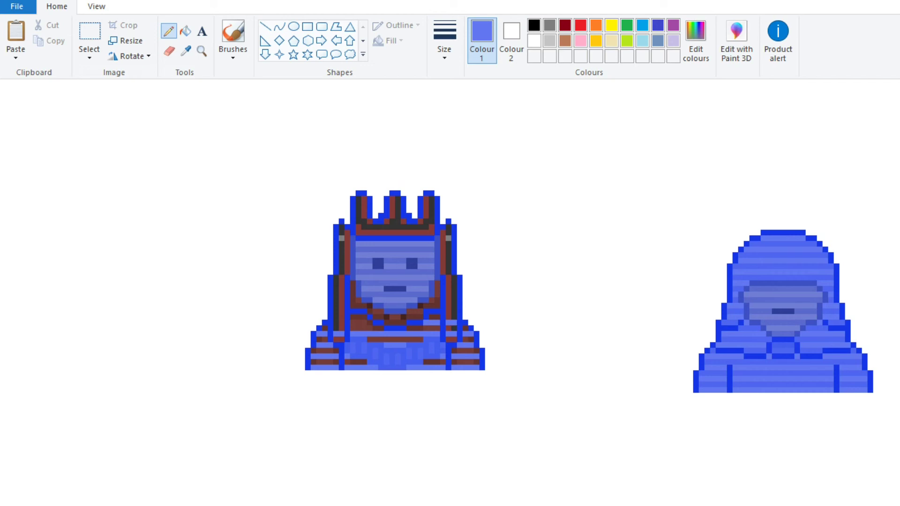
pyautogui.hotkey('ctrl', 'z')
pyautogui.hotkey('ctrl', 'z')
pyautogui.moveTo(424, 322); pyautogui.dragTo(439, 322)
# Step: Fill the red parts of the hair strands on both sides of the face with light blue
pyautogui.click(185, 51)
pyautogui.click(395, 224)
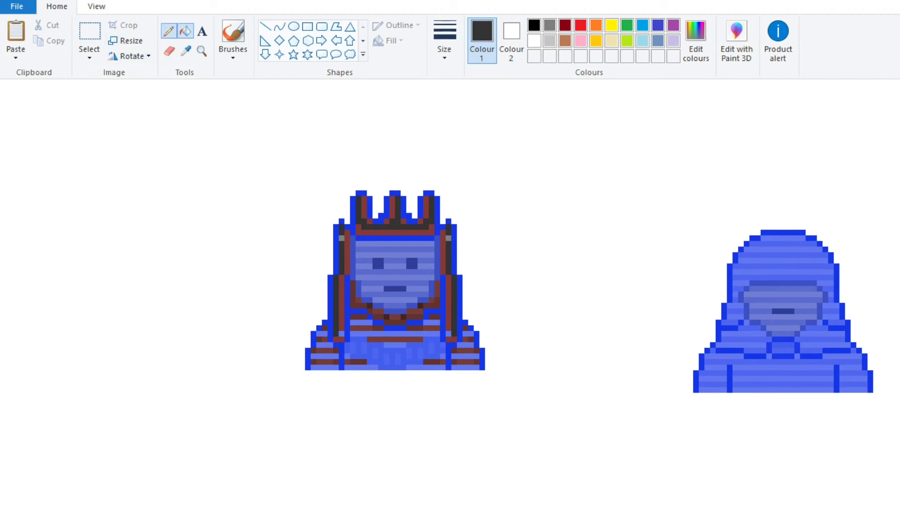
pyautogui.click(185, 31)
pyautogui.click(185, 51)
pyautogui.click(394, 272)
pyautogui.click(341, 303)
pyautogui.click(348, 252)
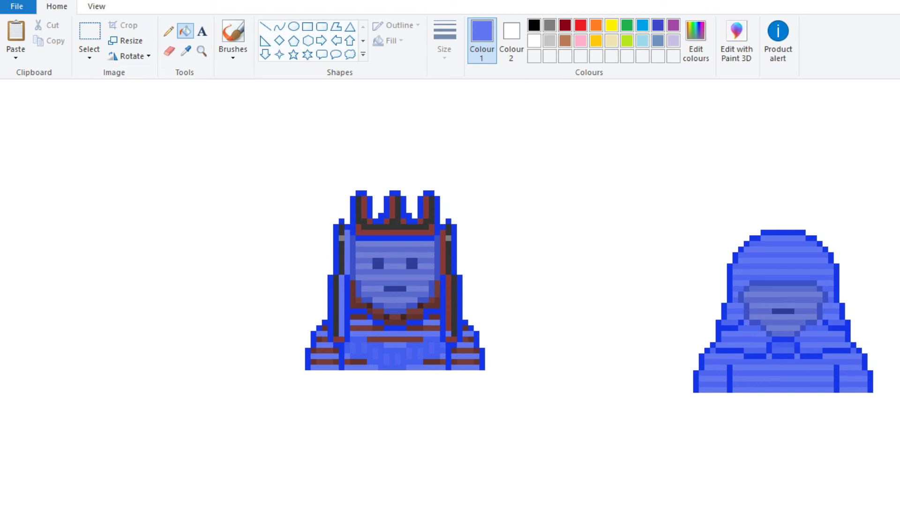
pyautogui.click(339, 339)
pyautogui.click(451, 339)
pyautogui.click(448, 302)
pyautogui.click(443, 252)
# Step: Fill the dark grey and grey parts of both hair strands and the crown's dark grey interior with mid blue
pyautogui.click(185, 51)
pyautogui.click(395, 349)
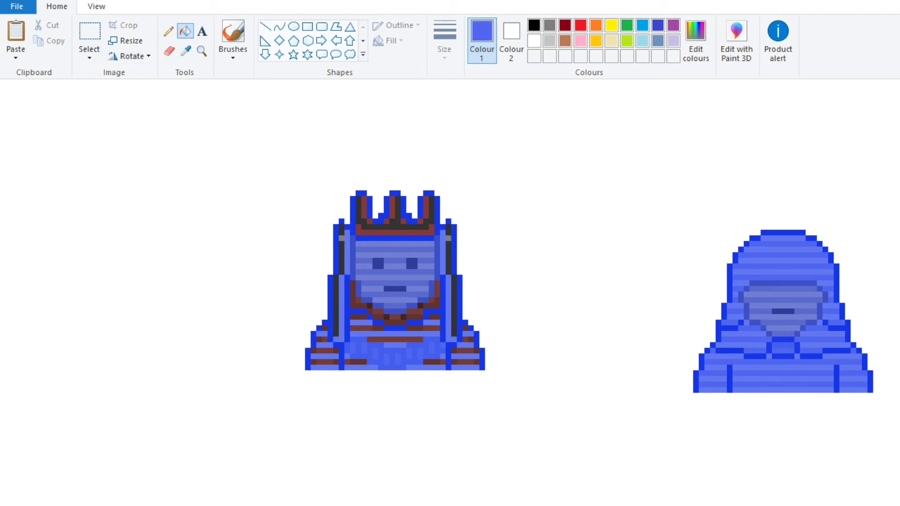
pyautogui.click(454, 305)
pyautogui.click(448, 257)
pyautogui.click(448, 239)
pyautogui.click(447, 230)
pyautogui.click(341, 230)
pyautogui.click(341, 258)
pyautogui.click(336, 305)
pyautogui.click(395, 222)
# Step: Fill the crown's red band and the red parts of its spikes with light blue
pyautogui.click(185, 51)
pyautogui.click(395, 226)
pyautogui.click(395, 232)
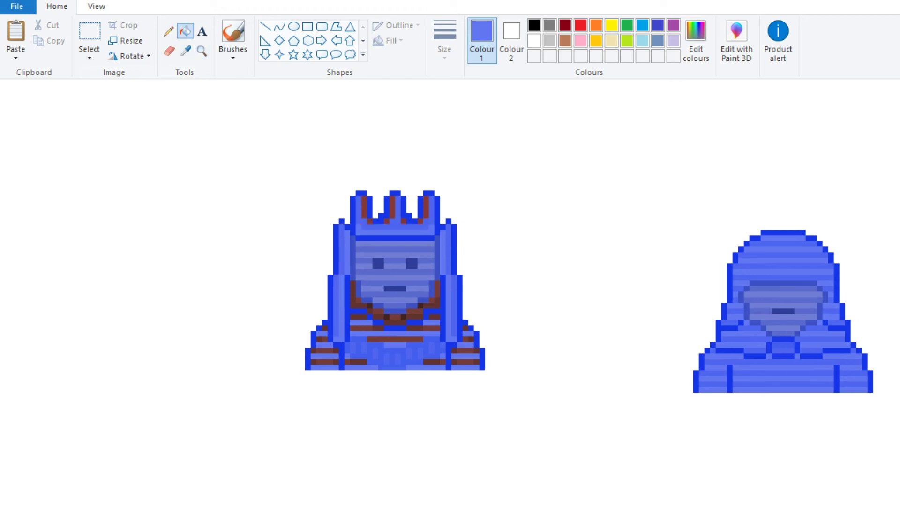
pyautogui.click(425, 207)
pyautogui.click(404, 221)
pyautogui.click(392, 206)
pyautogui.click(386, 221)
pyautogui.click(364, 207)
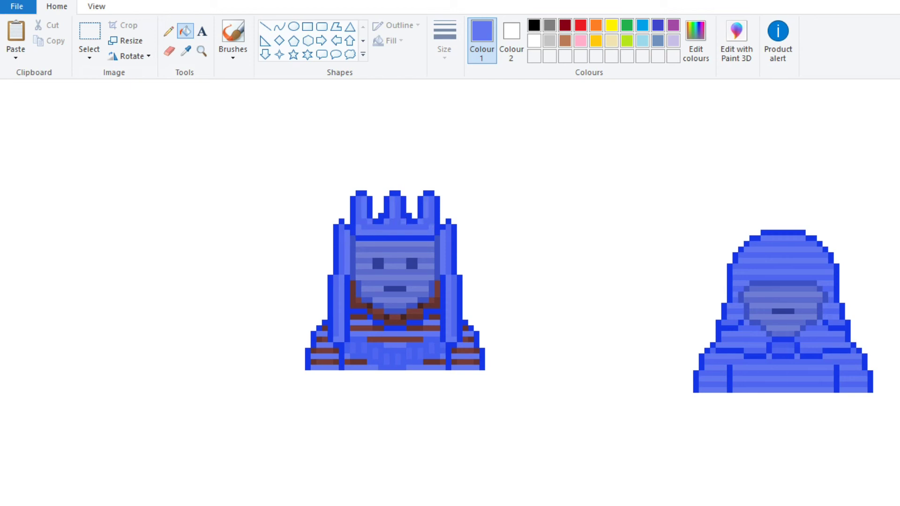
# Step: Draw light blue horizontal stripes over the brown collar around the lower face and neck
pyautogui.click(325, 362)
pyautogui.hotkey('ctrl', 'z')
pyautogui.click(185, 51)
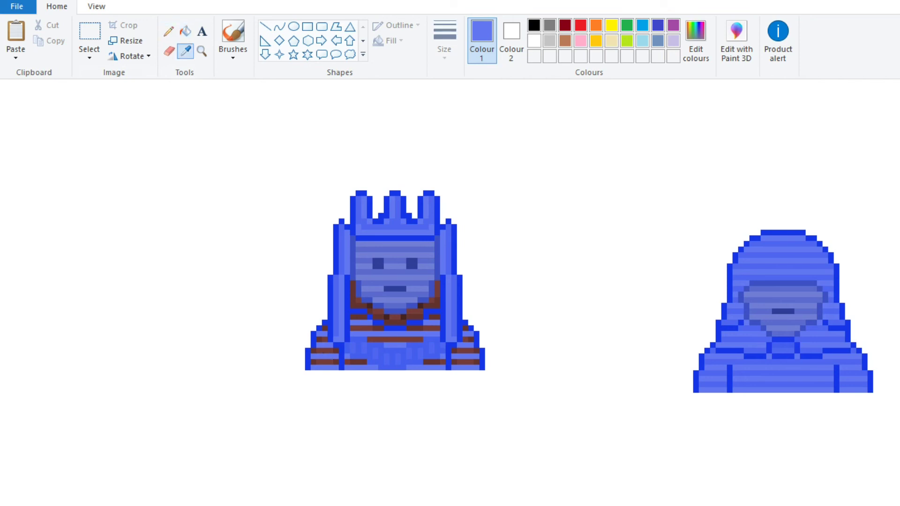
pyautogui.click(379, 328)
pyautogui.moveTo(387, 322)
pyautogui.mouseDown()
pyautogui.moveTo(416, 312)
pyautogui.moveTo(383, 312)
pyautogui.mouseUp()
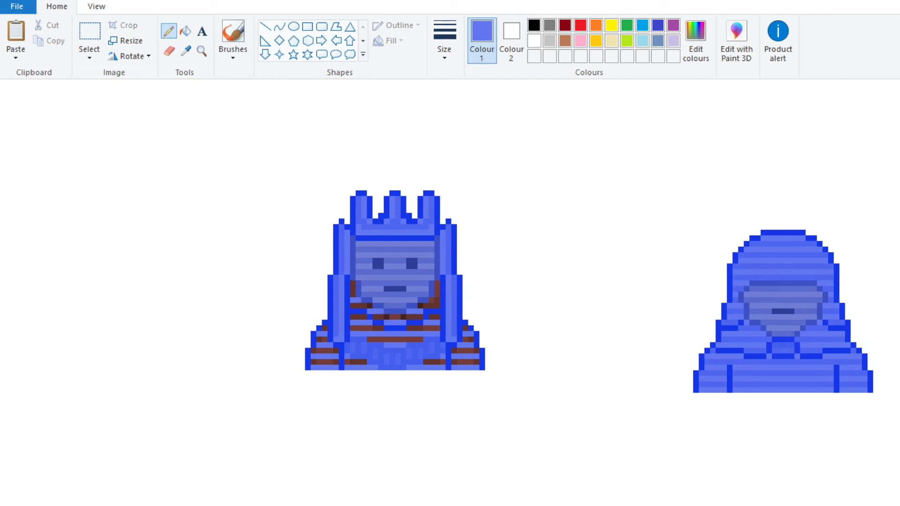
pyautogui.click(437, 289)
pyautogui.click(431, 300)
# Step: Sample the mid blue from the crowned figure and fill the brown stripes on its lower left shoulder and chest edge with it
pyautogui.click(186, 51)
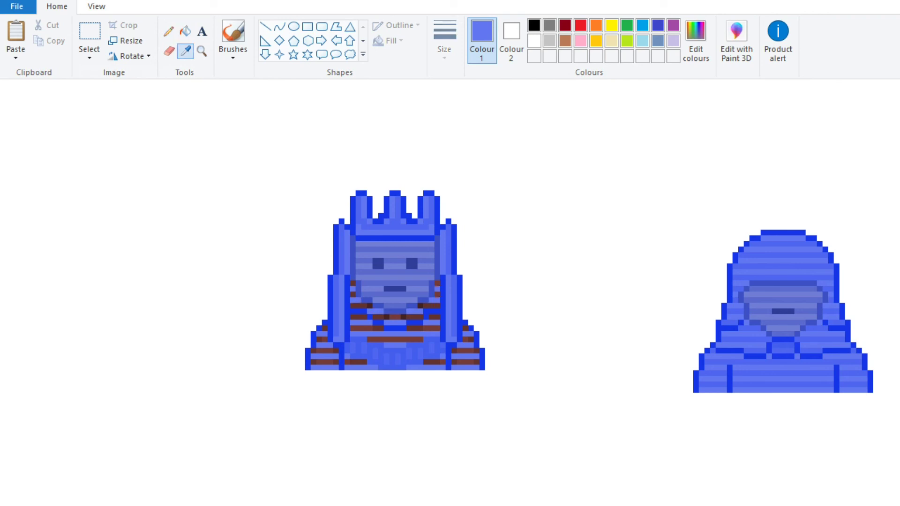
pyautogui.click(328, 356)
pyautogui.click(186, 31)
pyautogui.click(328, 362)
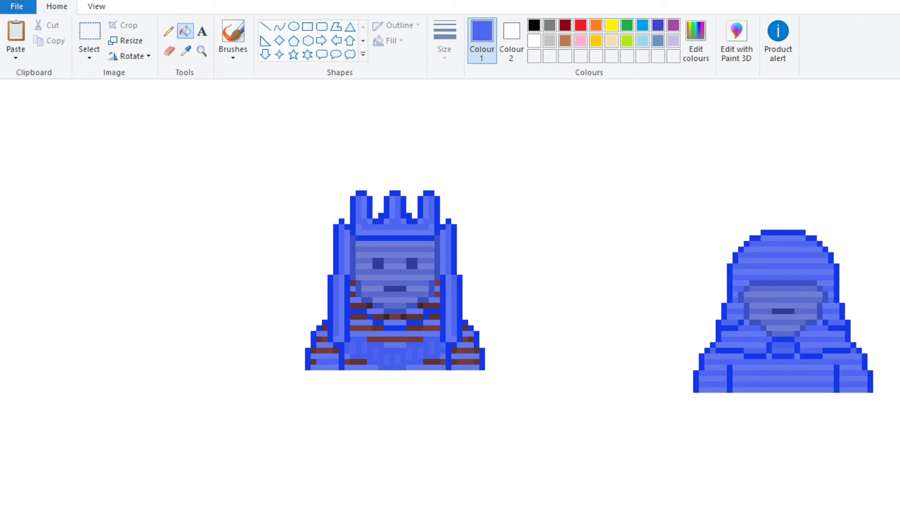
pyautogui.click(322, 351)
pyautogui.click(335, 350)
pyautogui.click(358, 362)
# Step: Fill the brown stripes on the crowned figure's lower right chest edge and right shoulder with mid blue
pyautogui.click(431, 362)
pyautogui.click(443, 361)
pyautogui.click(454, 362)
pyautogui.click(466, 362)
pyautogui.click(476, 362)
pyautogui.click(465, 351)
pyautogui.click(453, 351)
pyautogui.click(476, 350)
pyautogui.click(471, 339)
# Step: Fill the brown stripes across the crowned figure's upper chest, below the collar, with mid blue
pyautogui.click(395, 339)
pyautogui.click(432, 328)
pyautogui.click(414, 328)
pyautogui.click(378, 328)
pyautogui.click(361, 328)
# Step: Fill the remaining brown collar stripes around the crowned figure's chin and neck with mid blue
pyautogui.click(358, 317)
pyautogui.click(378, 317)
pyautogui.click(397, 317)
pyautogui.click(414, 317)
pyautogui.click(385, 316)
pyautogui.click(434, 317)
pyautogui.click(432, 306)
pyautogui.click(420, 305)
pyautogui.click(362, 305)
# Step: Copy the finished crowned hologram figure with a rectangular selection around it
pyautogui.click(89, 38)
pyautogui.moveTo(227, 111); pyautogui.dragTo(523, 396)
pyautogui.press('Escape')
pyautogui.click(202, 51)
pyautogui.rightClick(394, 281)
pyautogui.rightClick(394, 281)
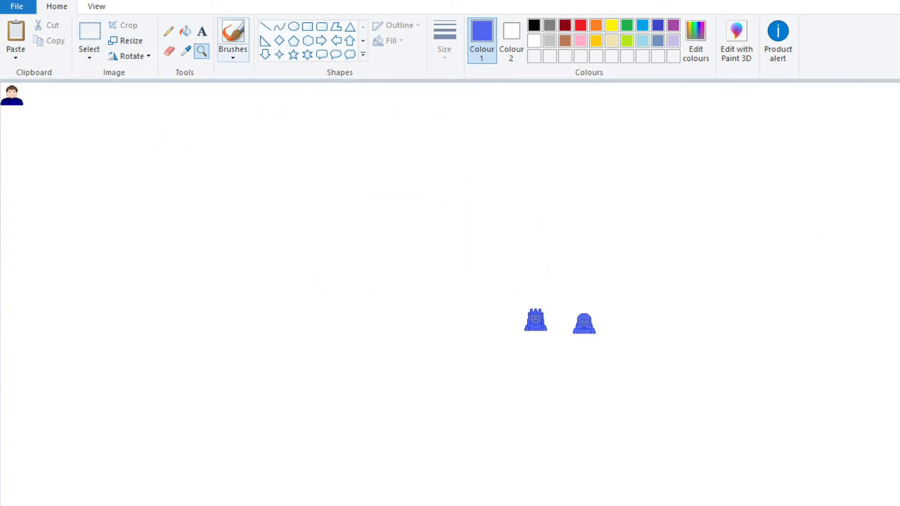
# Step: Paste the crowned hologram over the base portrait, aligning it with the upper-left corner of the canvas
pyautogui.click(13, 93)
pyautogui.hotkey('ctrl', 'pageup')
pyautogui.hotkey('ctrl', 'v')
pyautogui.click(89, 56)
pyautogui.click(120, 182)
pyautogui.moveTo(136, 211); pyautogui.dragTo(90, 171)
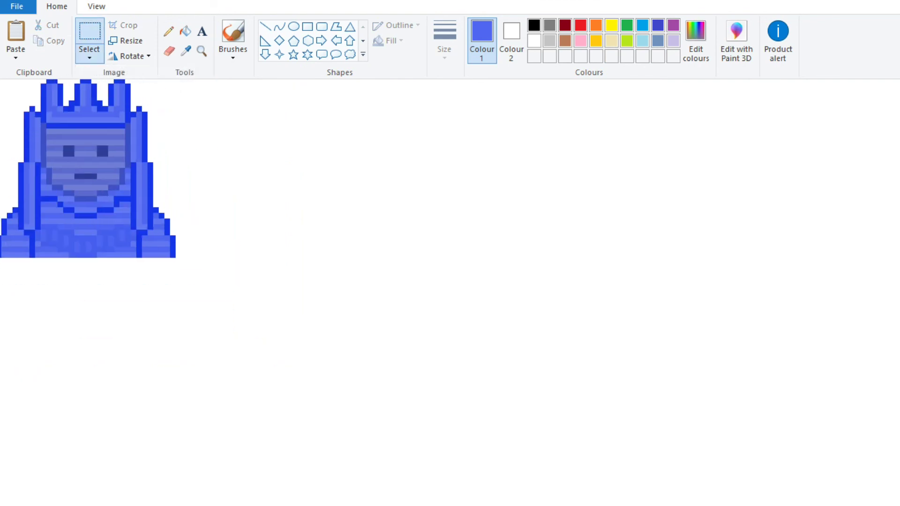
# Step: Shrink the canvas to the edges of the crowned hologram in its upper-left corner, cutting off everything else
pyautogui.click(202, 51)
pyautogui.rightClick(94, 188)
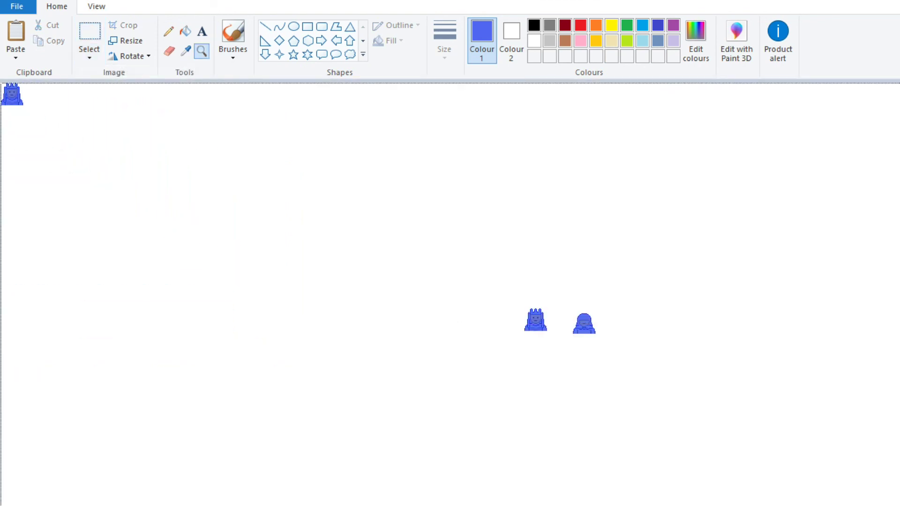
pyautogui.click(17, 96)
pyautogui.hotkey('ctrl', 'pageup')
pyautogui.moveTo(279, 343); pyautogui.dragTo(183, 265)
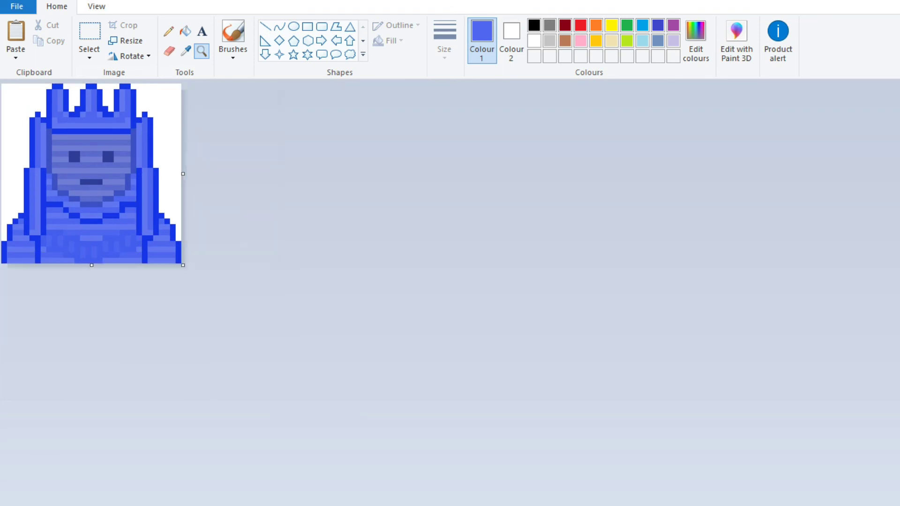